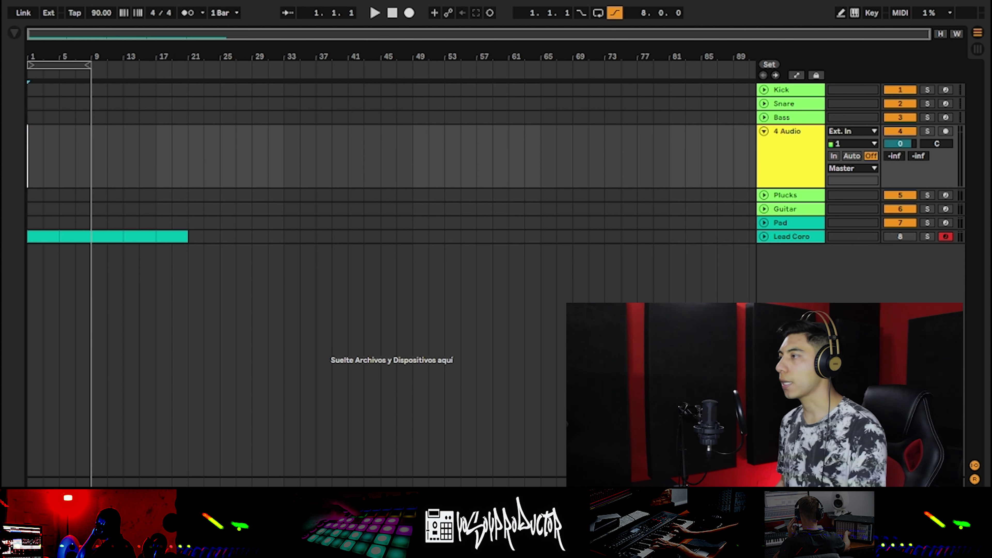
Step: Collapse the 4 Audio track and expand the Plucks track
double_click(779, 151)
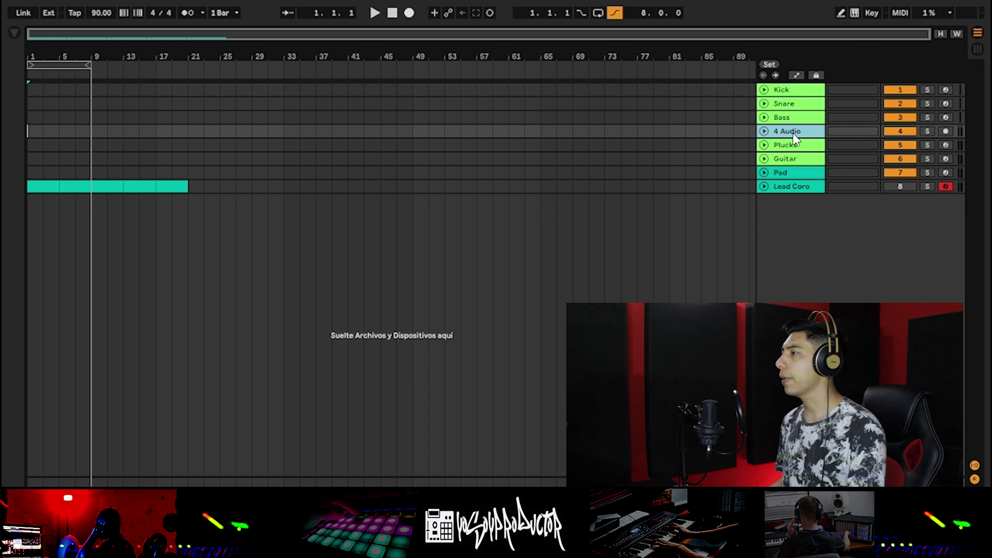
click(792, 141)
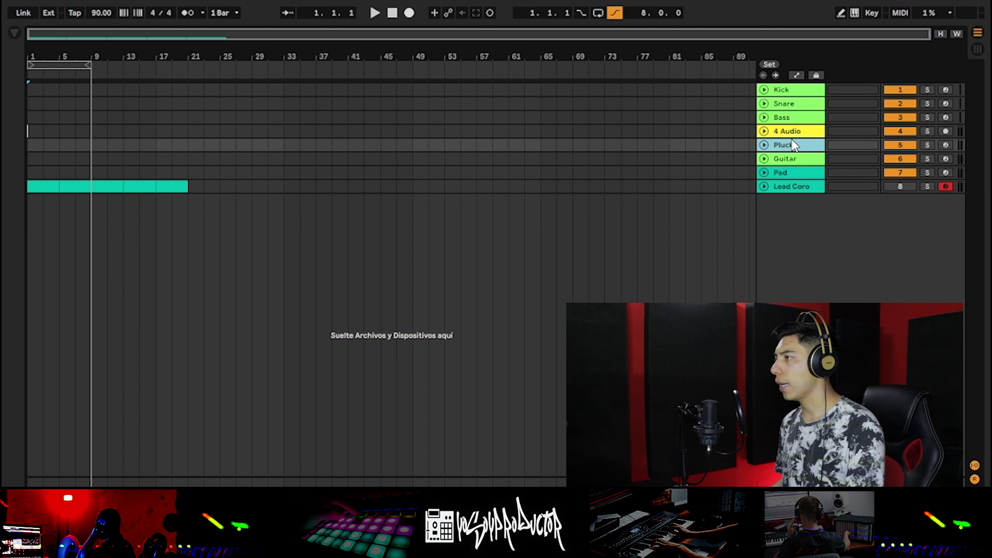
double_click(793, 145)
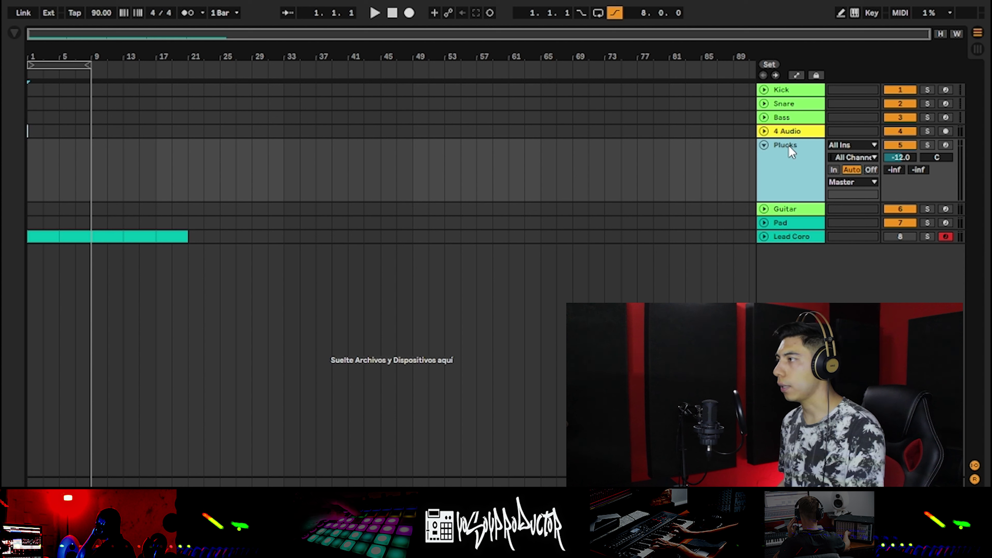
Step: Check which instruments are loaded on the Plucks, Guitar and Lead Coro tracks, then hide the device view
double_click(789, 145)
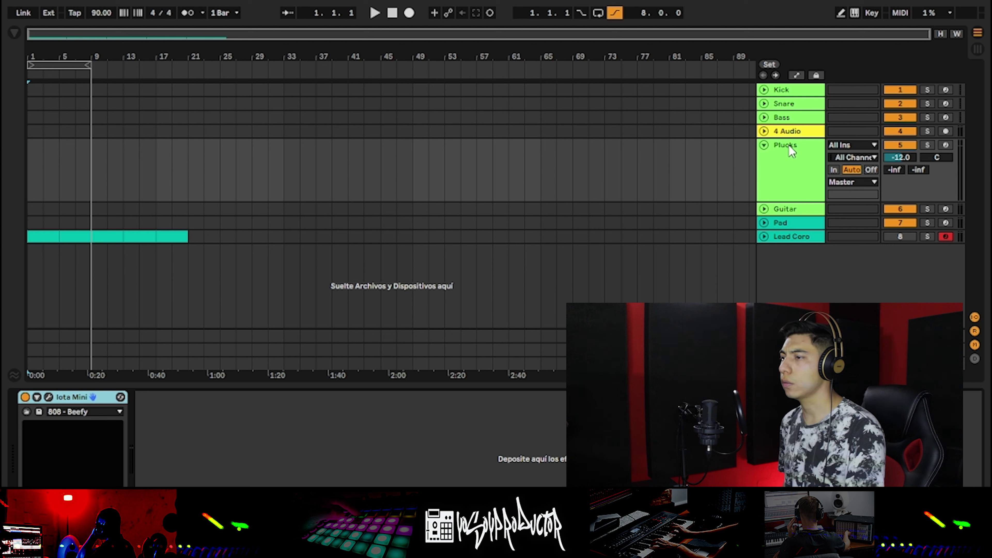
click(789, 149)
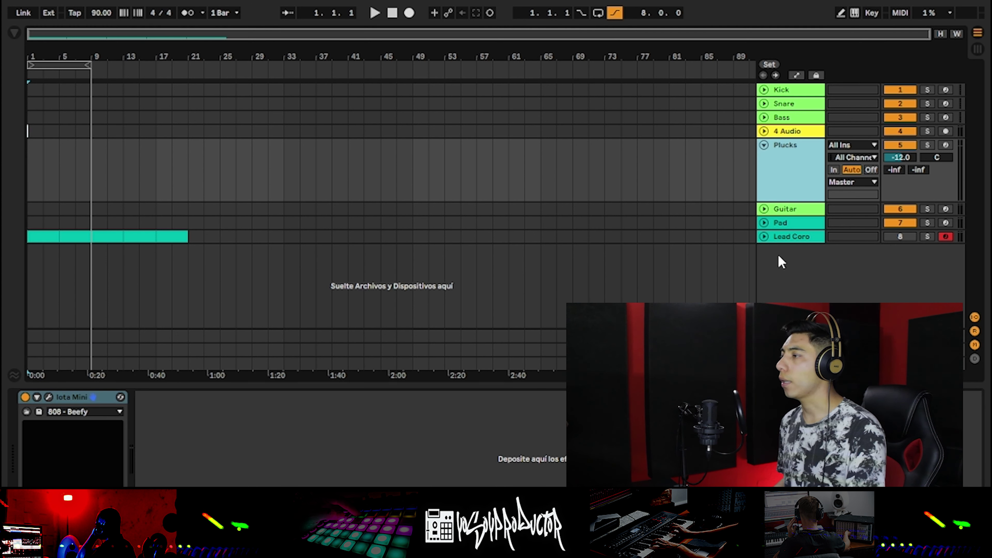
click(793, 212)
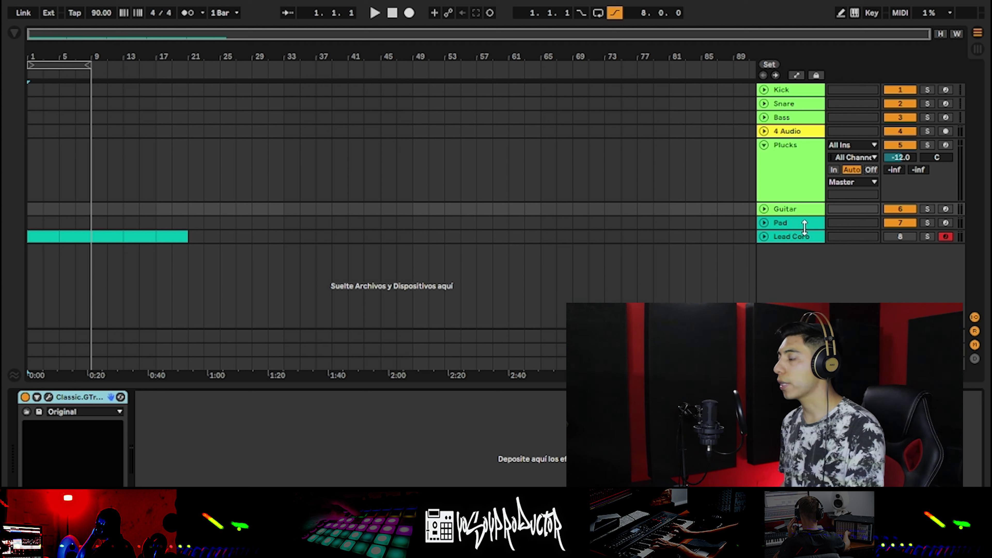
click(787, 243)
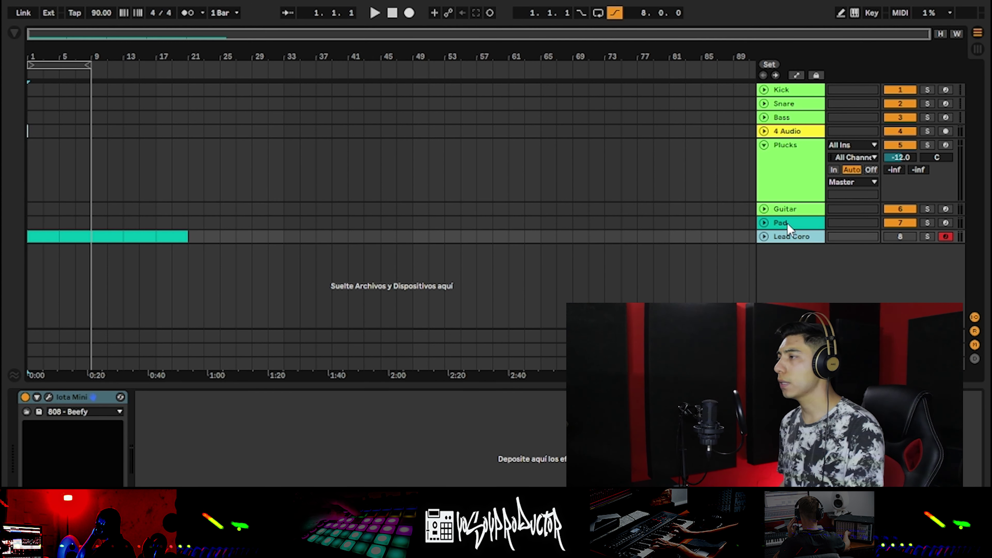
click(792, 197)
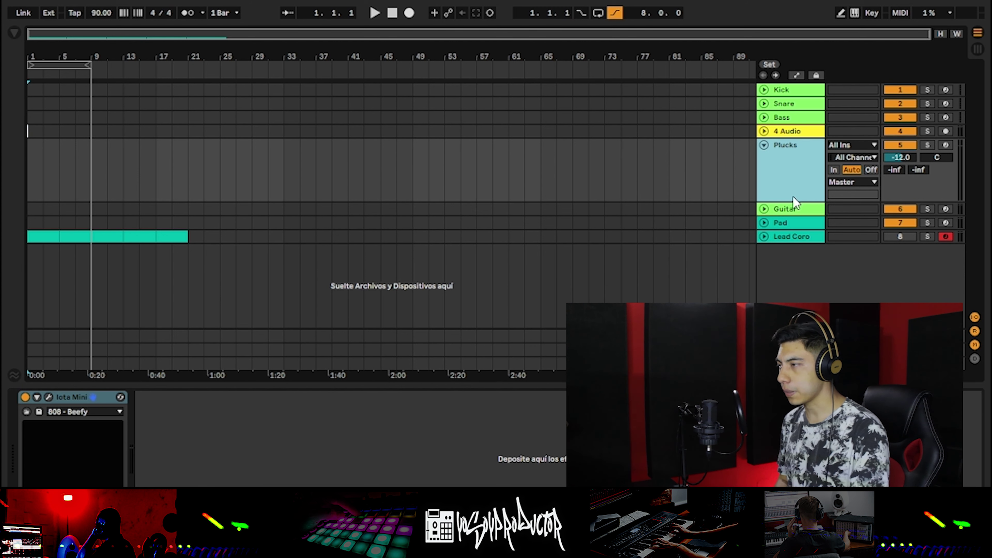
key(ctrl+alt+l)
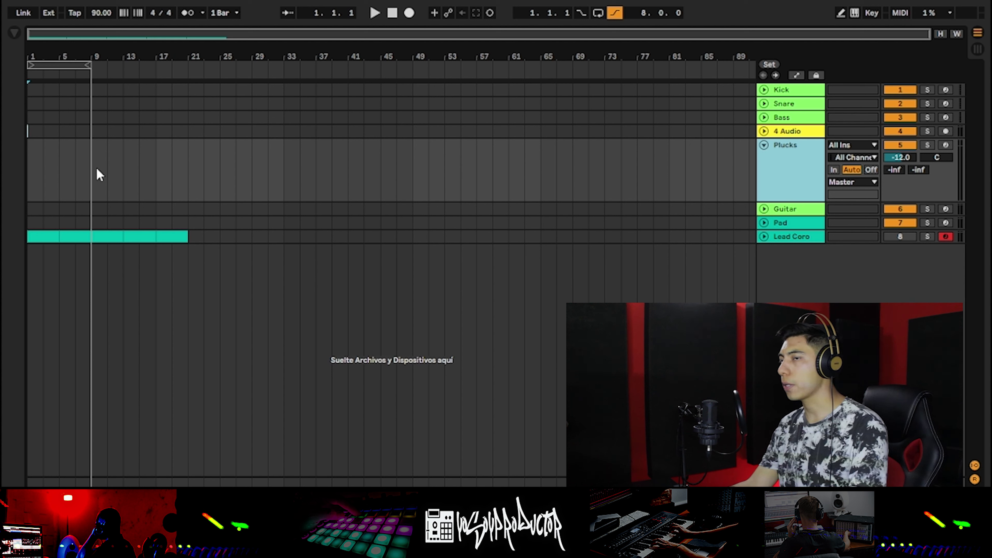
Step: Arm the Plucks track for recording and turn on the metronome
click(951, 146)
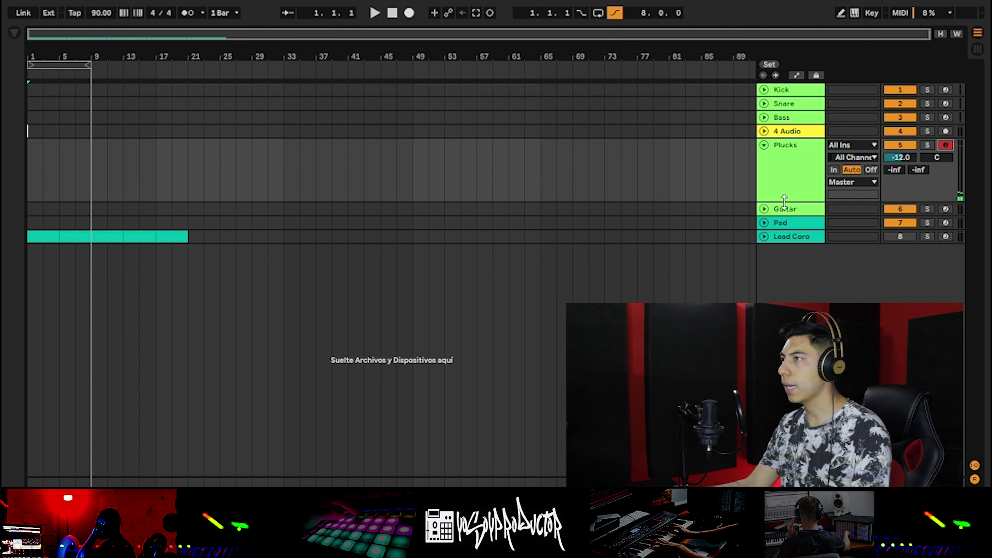
click(188, 13)
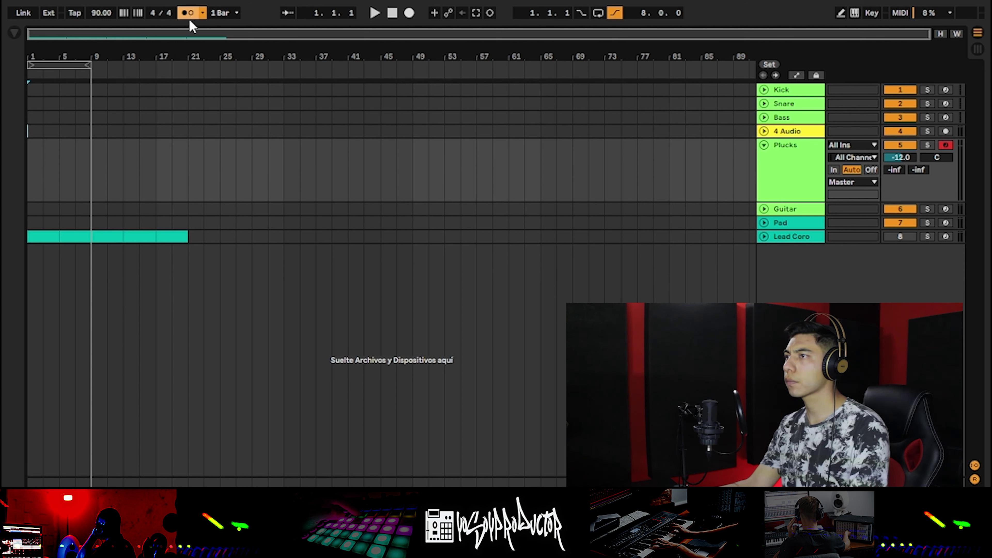
Step: Shorten the loop and punch-out region to 4 bars from bar 1 and record a short-note chord part on the Plucks track
click(619, 16)
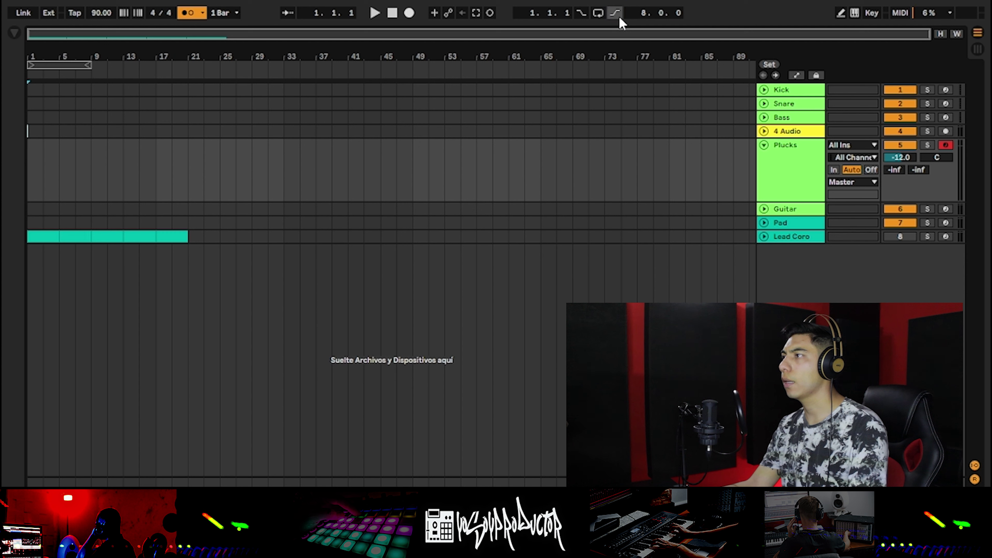
click(620, 16)
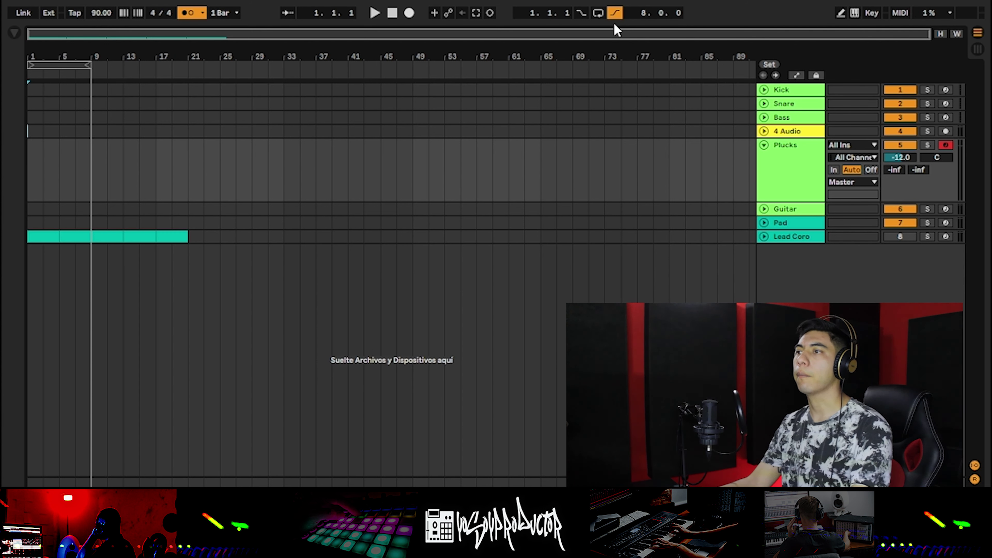
drag(92, 70, 60, 70)
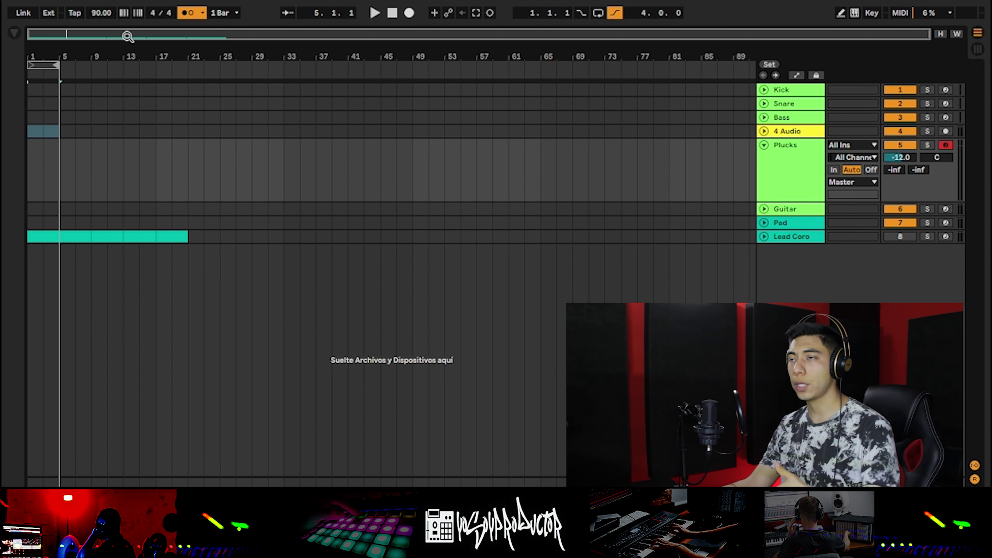
key(F9)
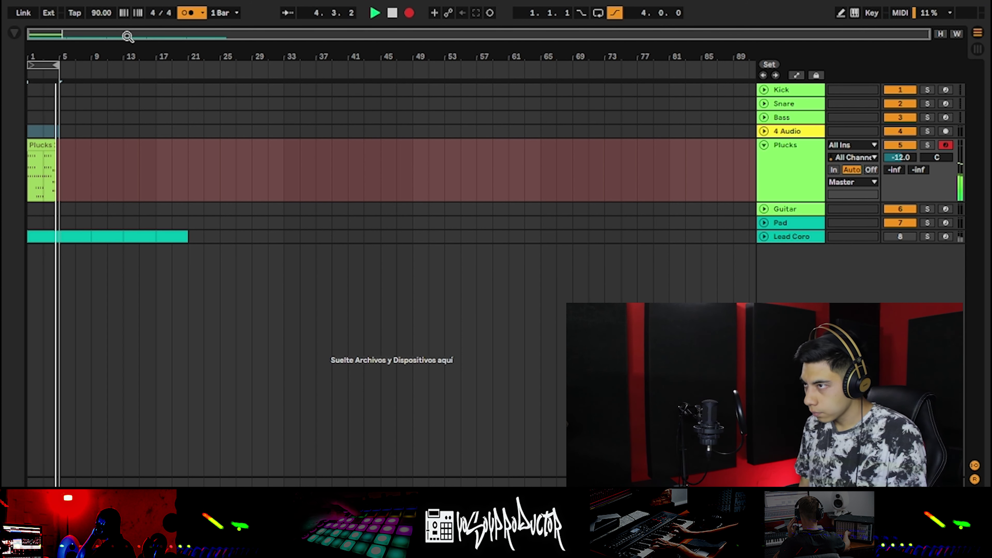
key(space)
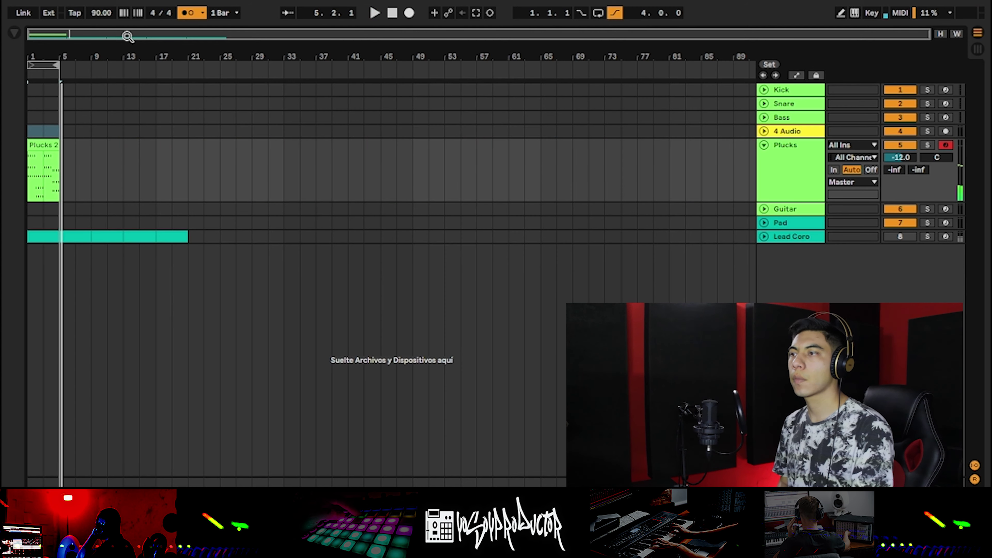
Step: Quantize all notes in the recorded Plucks clip and play the clip back
double_click(45, 149)
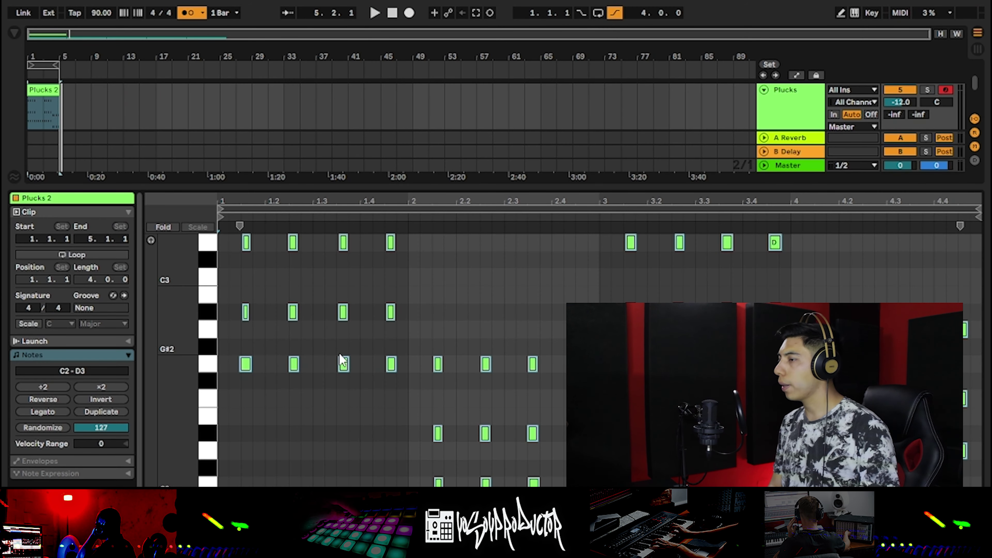
key(space)
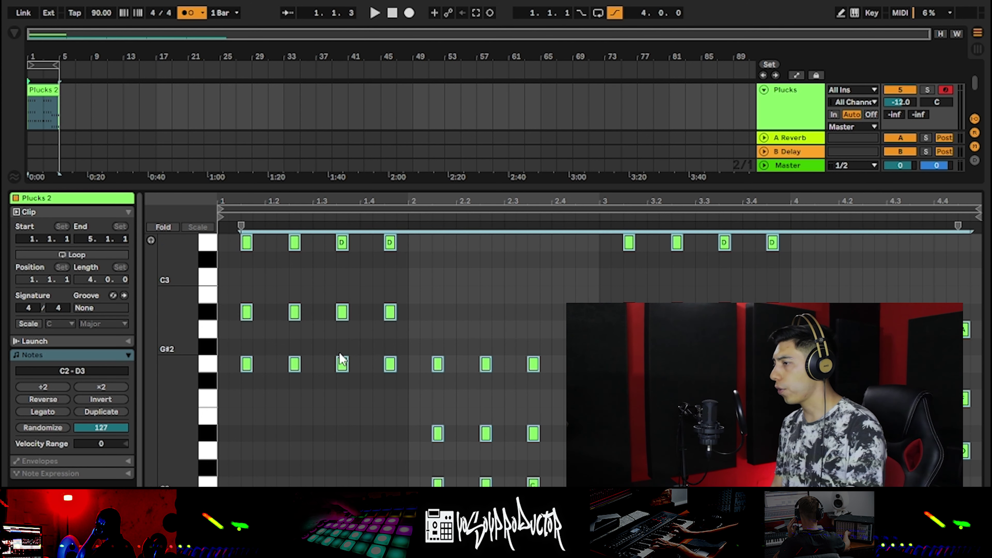
scroll(378, 483, up, 2)
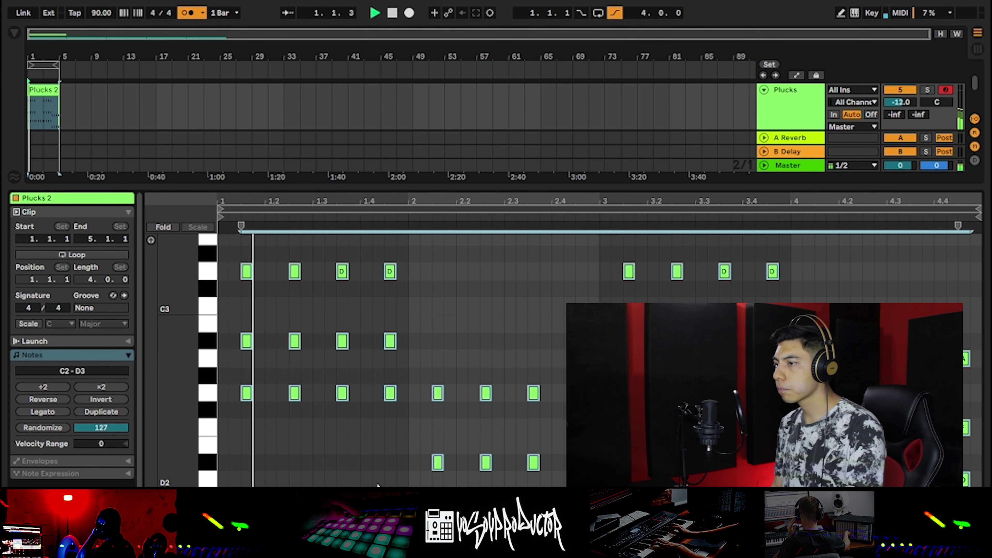
scroll(381, 478, down, 1)
scroll(381, 477, down, 2)
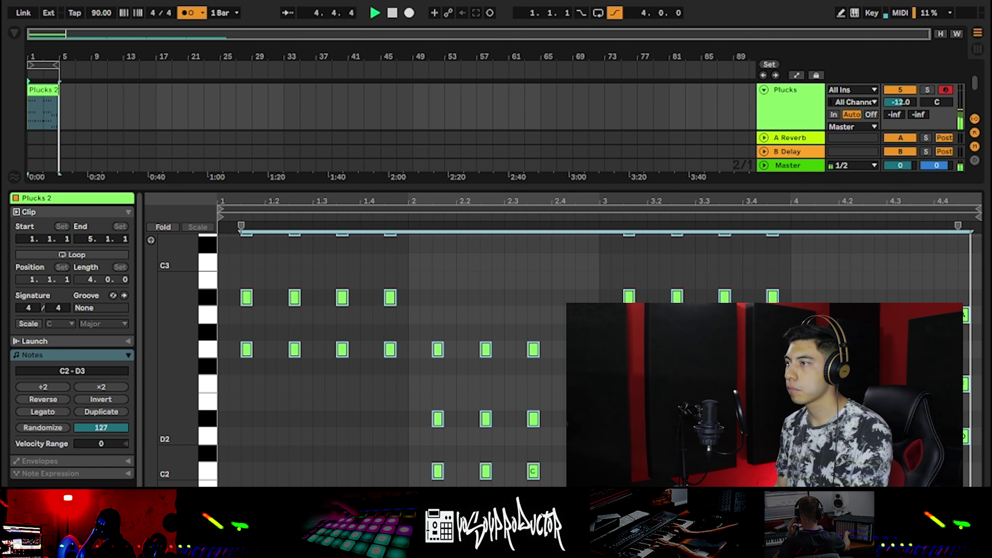
double_click(255, 187)
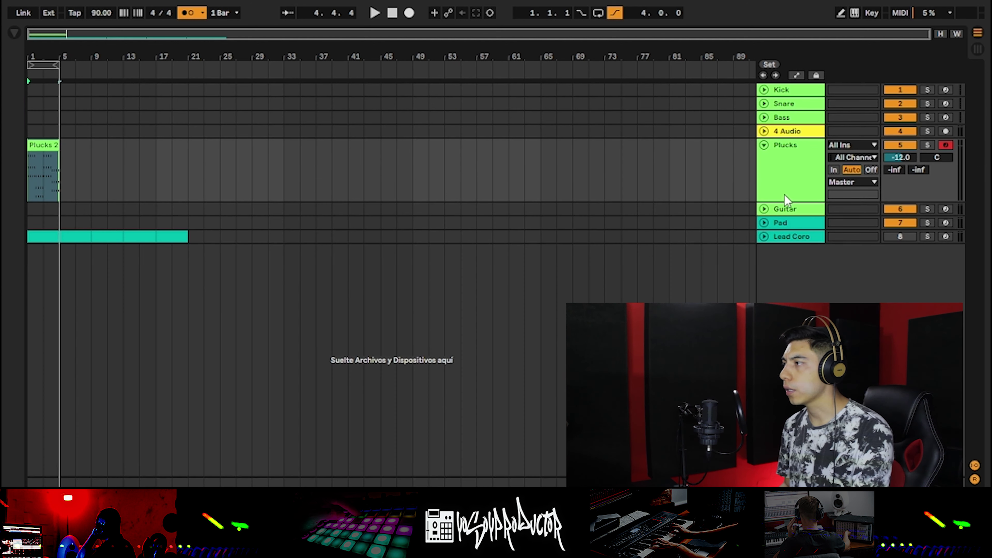
Step: Expand and arm the Pad track, and record four bars of sustained chords on it from bar 1
click(793, 221)
key(Right)
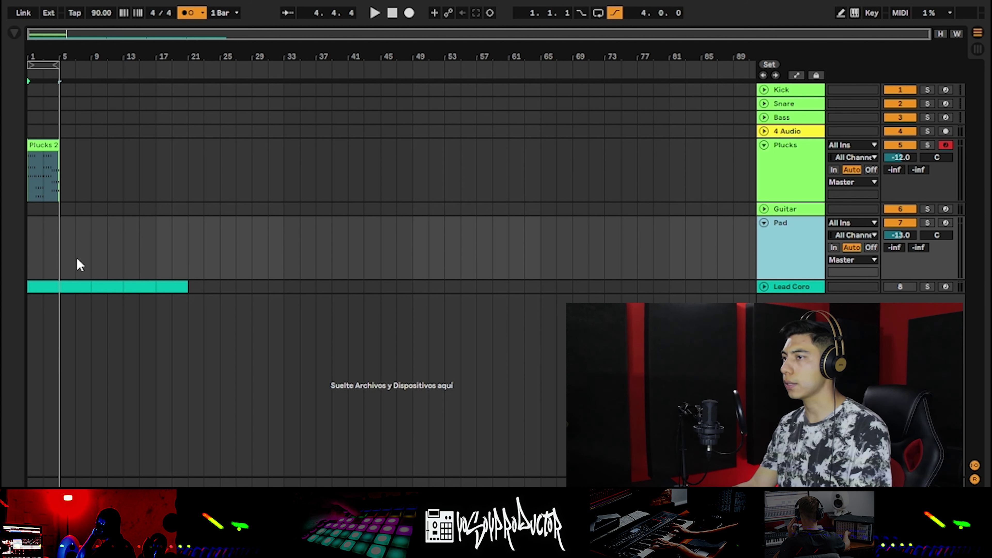
click(58, 256)
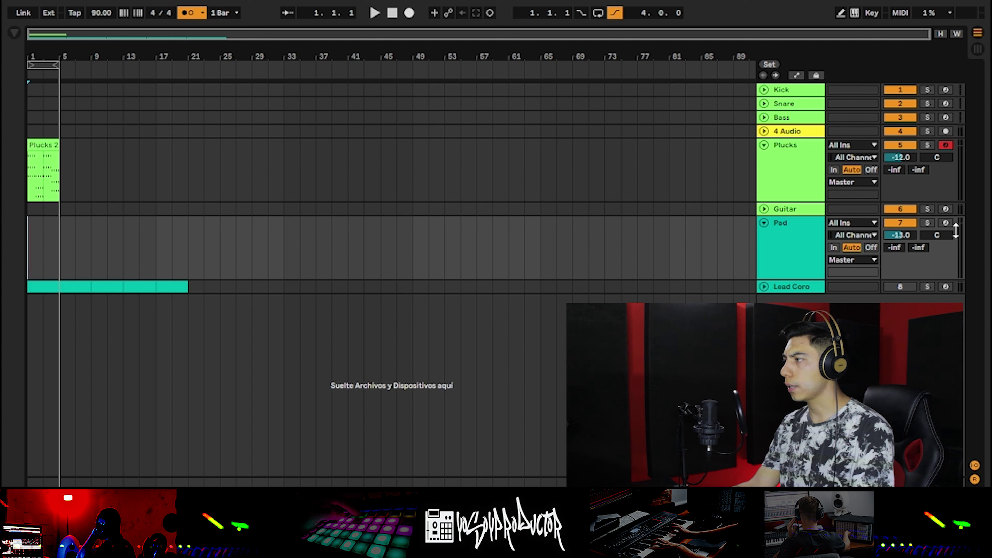
click(946, 224)
key(F9)
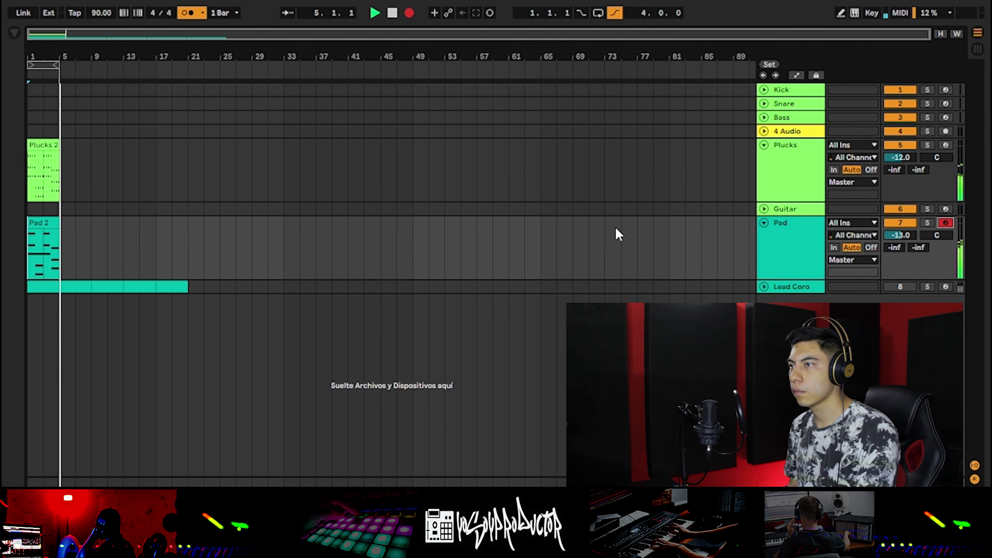
key(space)
Step: Open the recorded Pad clip and quantize all of its notes
double_click(44, 235)
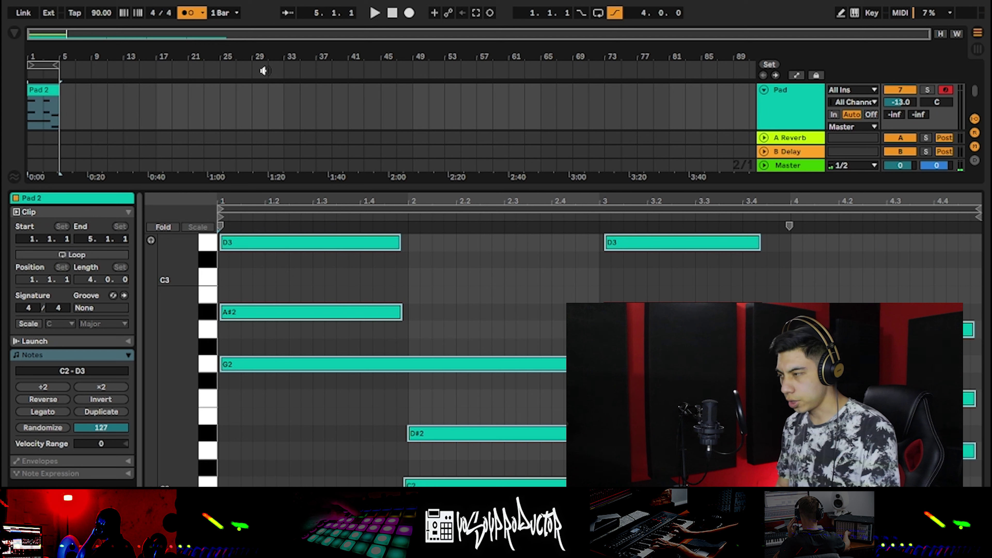
click(708, 401)
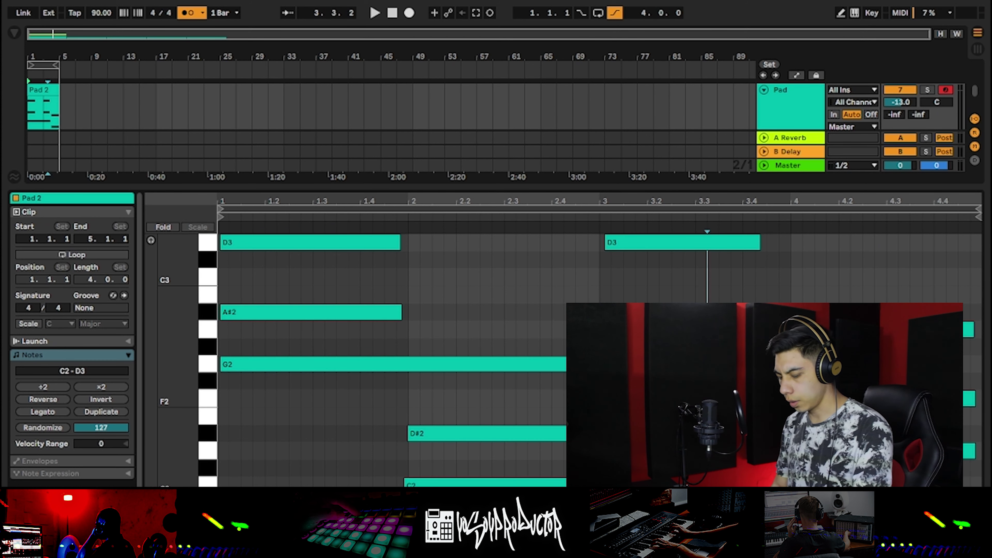
key(ctrl+a)
key(ctrl+u)
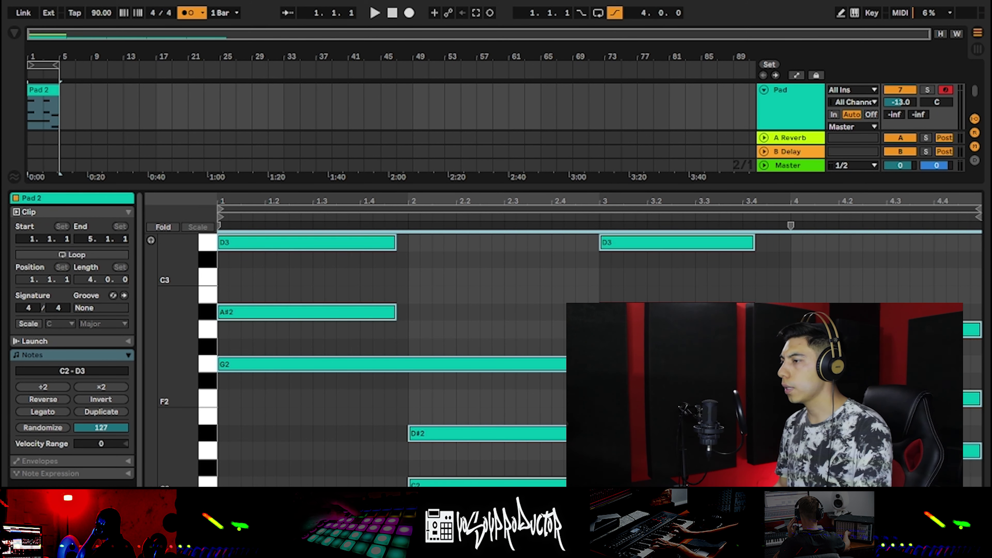
Step: Shorten the long G2 note in the Pad clip to end with the other first-chord notes, just before bar 2
click(624, 381)
click(624, 365)
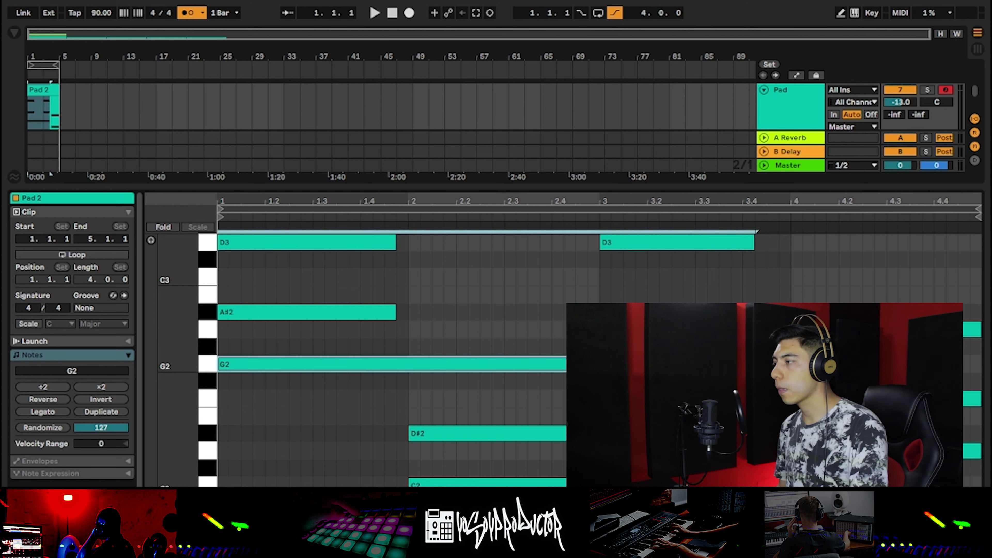
drag(755, 365, 395, 382)
scroll(408, 381, down, 1)
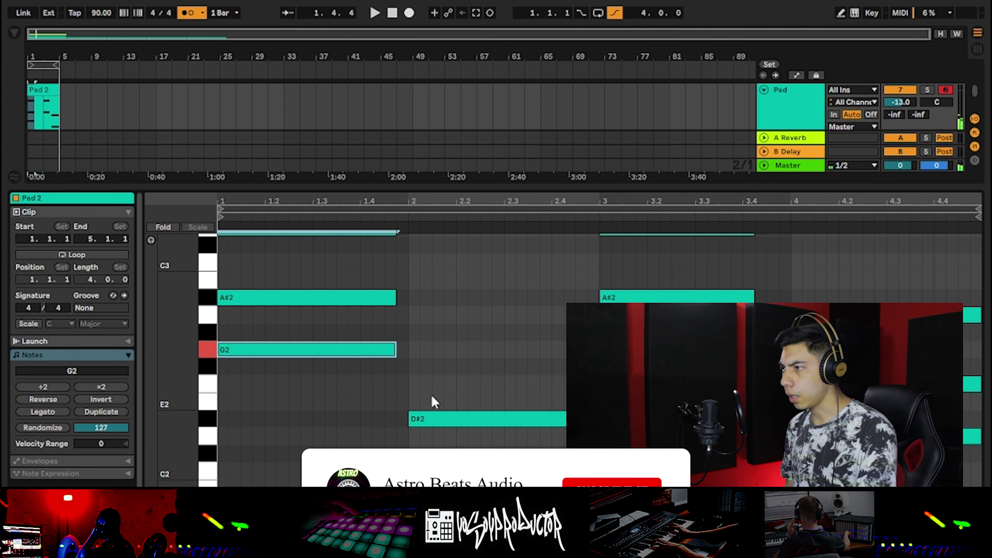
Step: Add a G2 note at the start of bar 2 in the Pad clip and lengthen it to one bar
double_click(419, 350)
key(shift+Right)
key(shift+Right)
key(shift+Right)
key(shift+Right)
key(shift+Right)
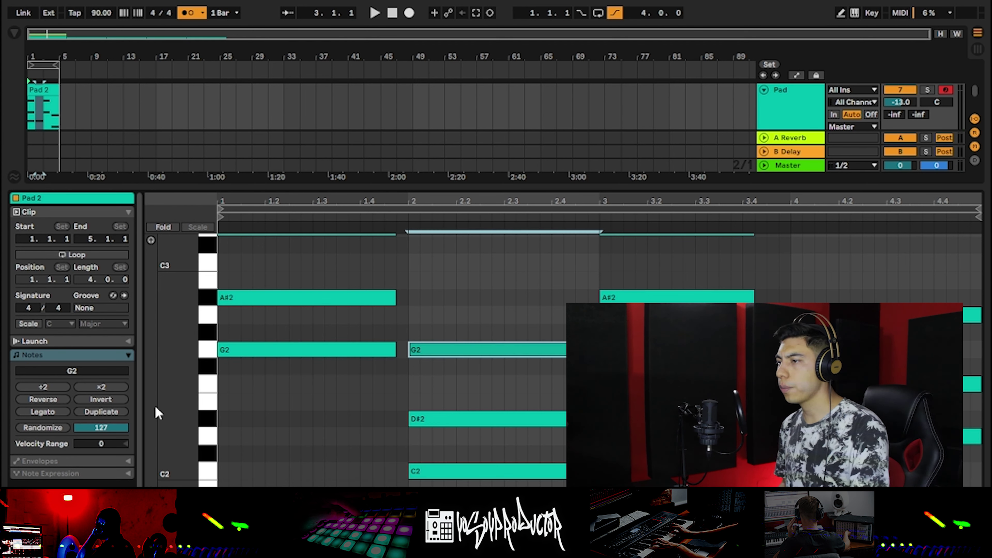
Step: Turn on scale highlighting for the Pad clip and set the scale to G Minor
scroll(419, 353, up, 2)
drag(181, 408, 170, 410)
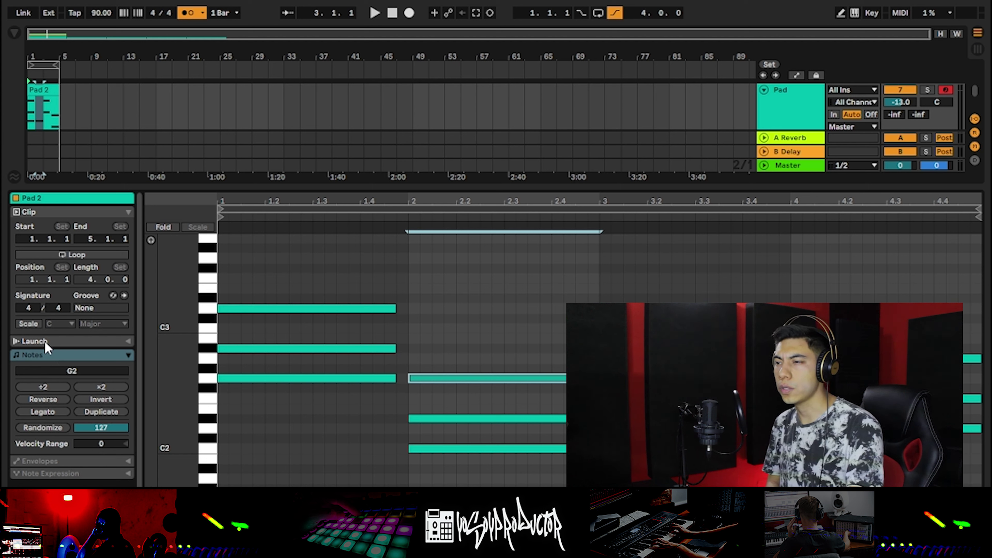
click(32, 321)
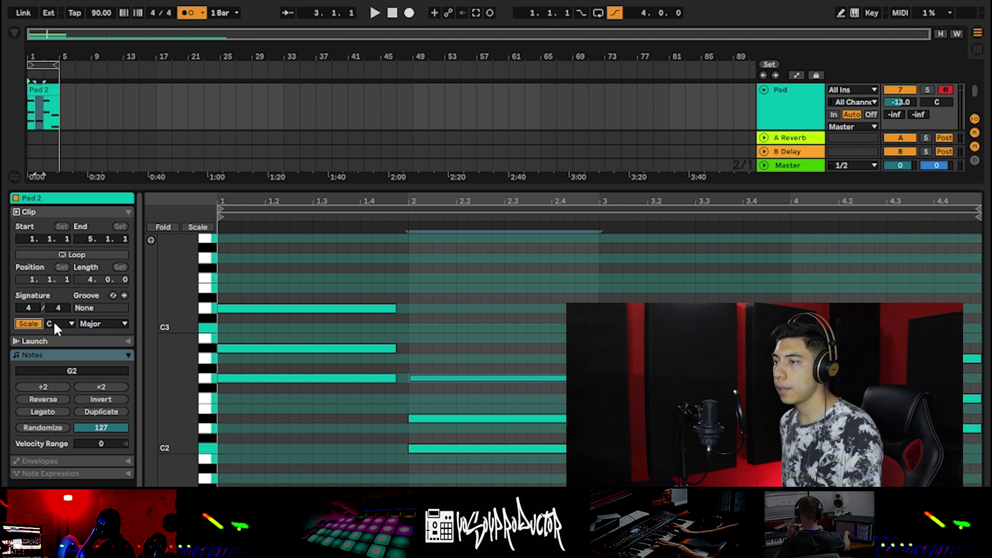
click(55, 326)
click(64, 410)
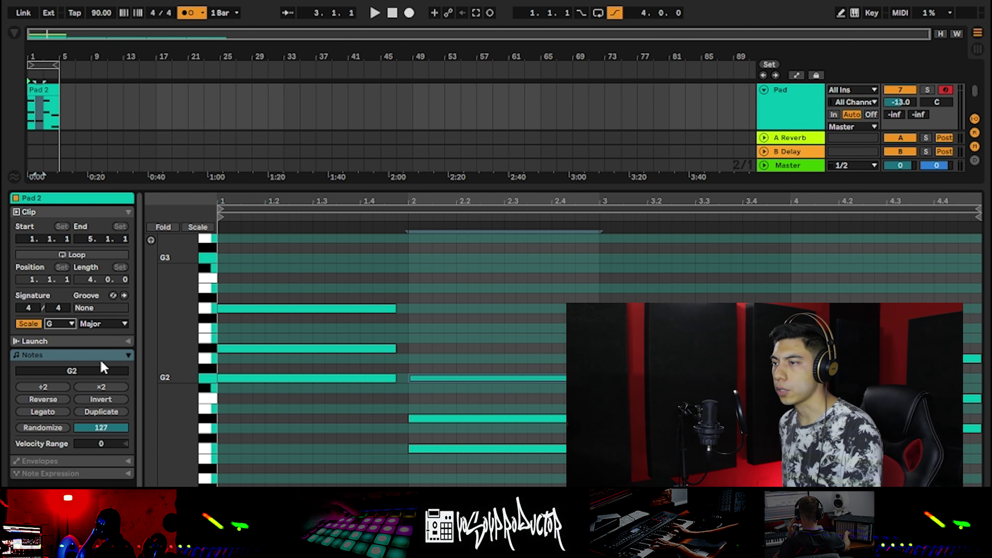
click(102, 323)
click(91, 34)
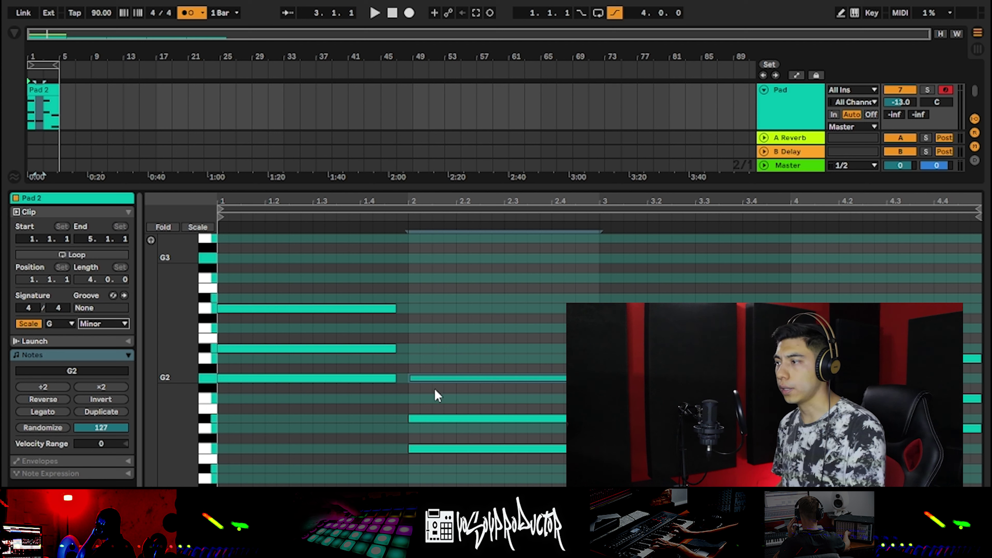
click(428, 403)
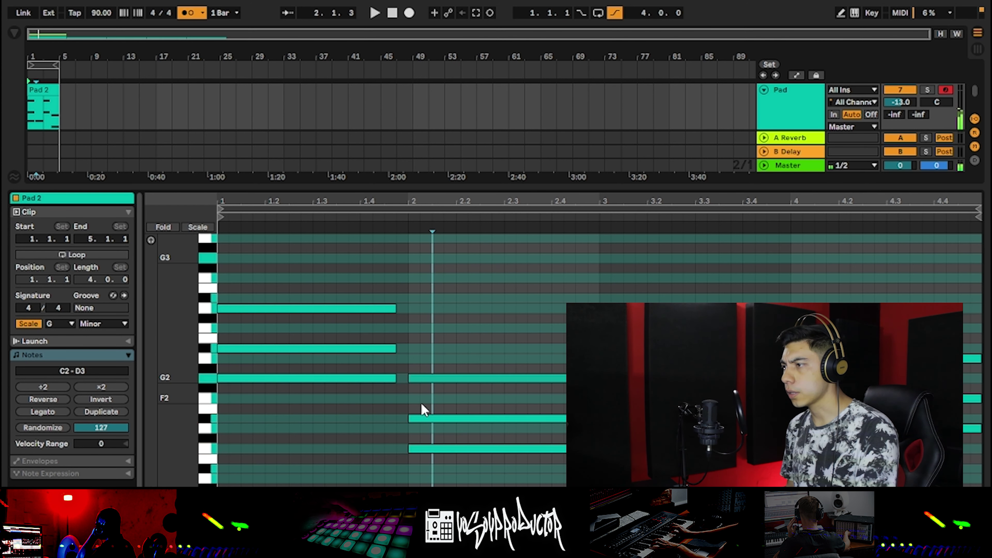
Step: Add a G2 note at the start of bar 3 in the Pad clip and extend it to end just before bar 4
click(496, 382)
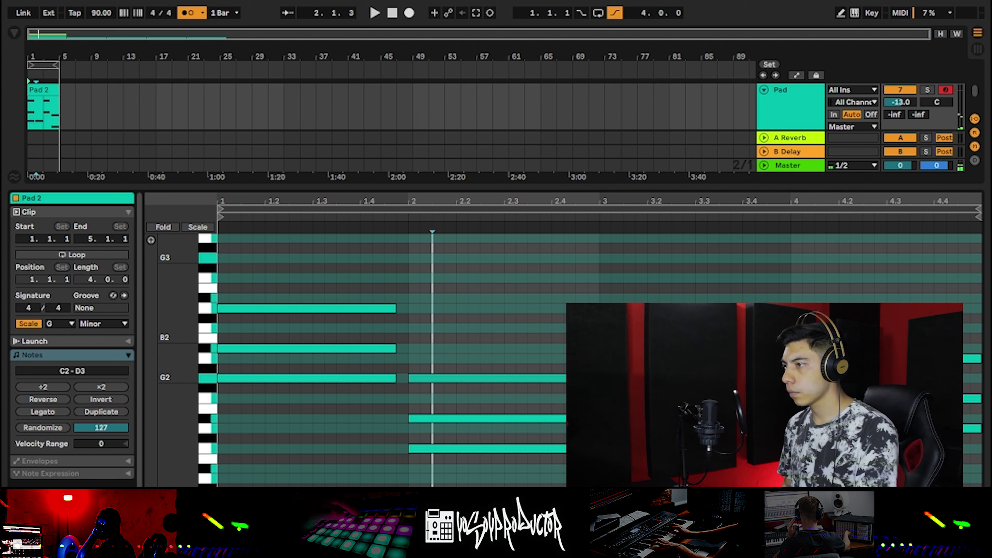
key(space)
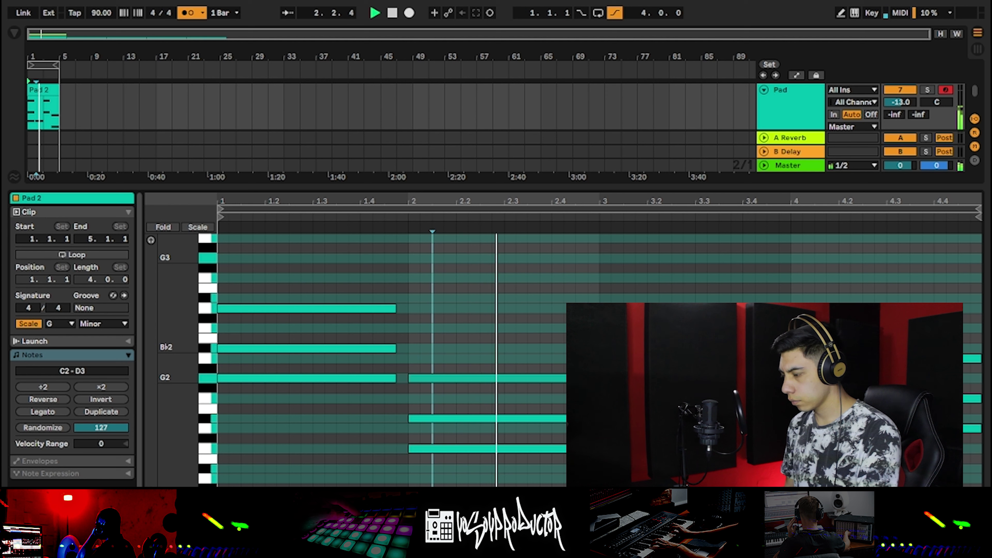
scroll(565, 337, up, 4)
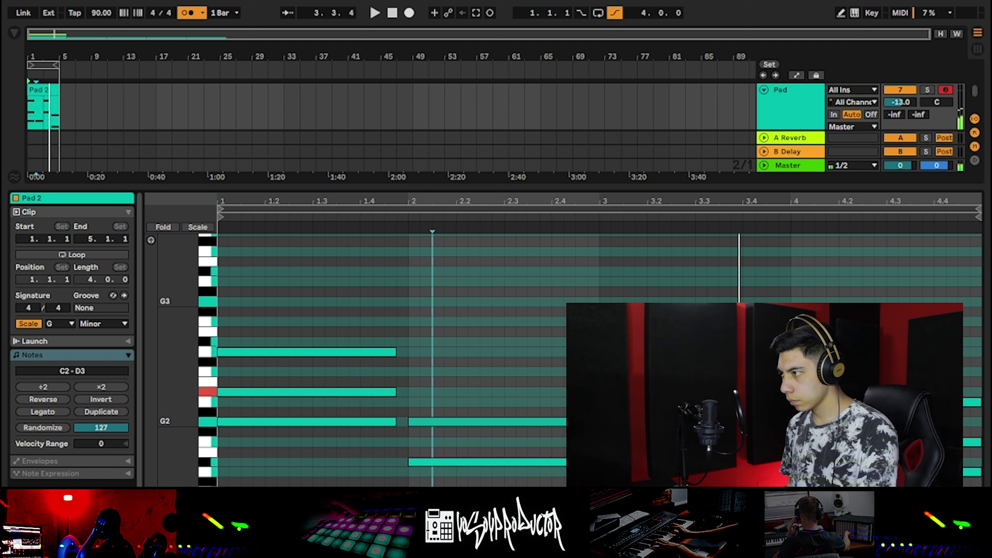
double_click(606, 422)
drag(636, 422, 768, 422)
drag(775, 321, 742, 442)
key(shift+Right)
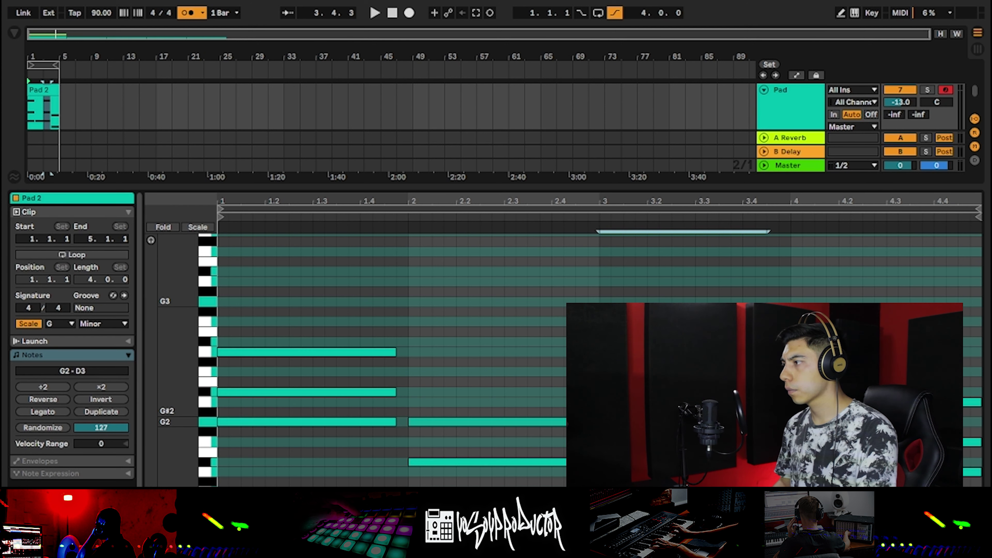
Step: Shorten the bar 4 chord in the Pad clip by a sixteenth note, and play the clip back before returning to the arrangement
scroll(756, 411, down, 2)
drag(826, 329, 816, 447)
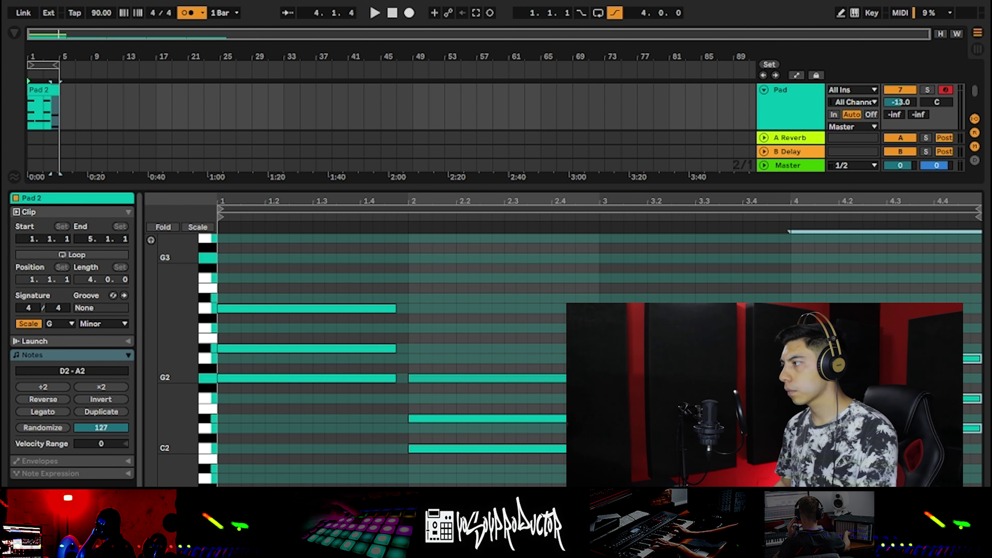
key(shift+Left)
drag(532, 372, 535, 465)
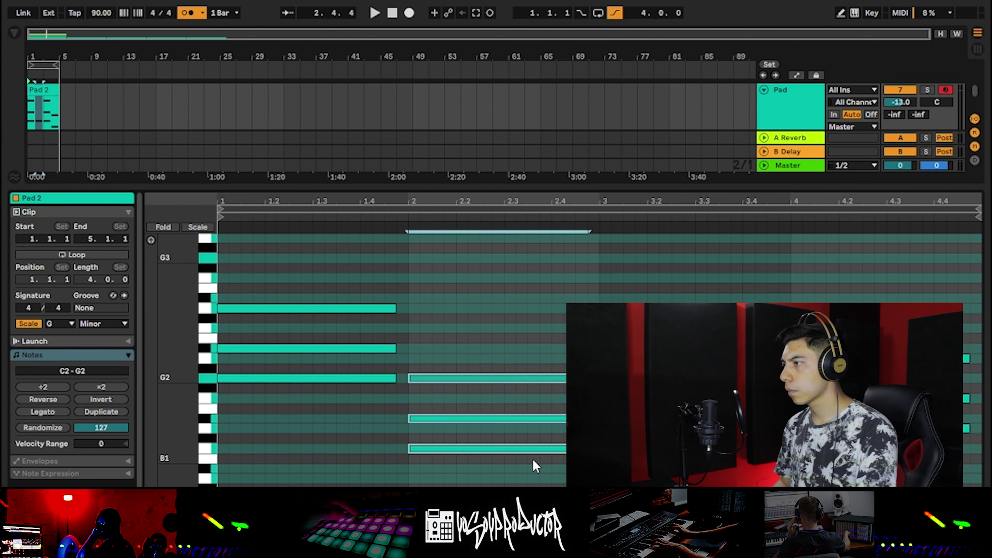
key(space)
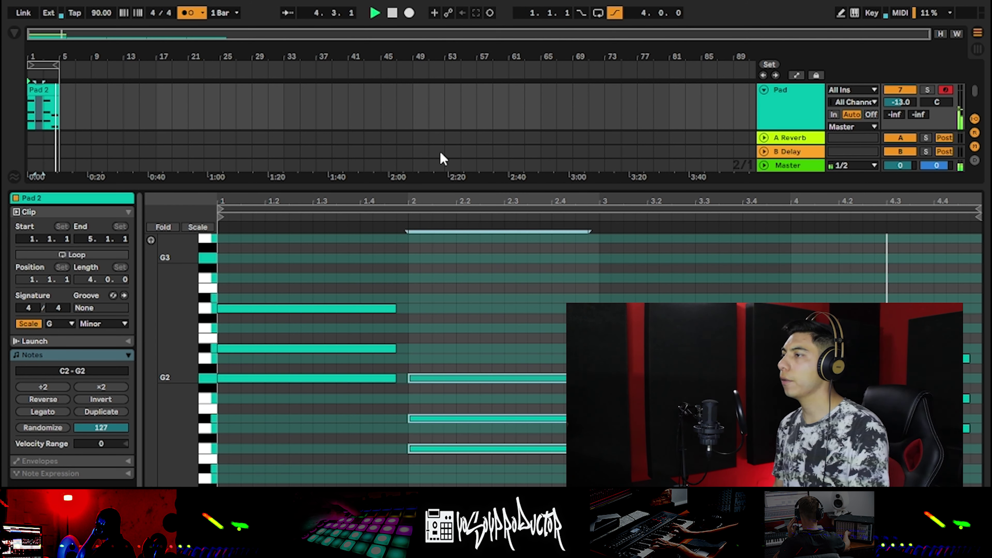
key(space)
double_click(372, 187)
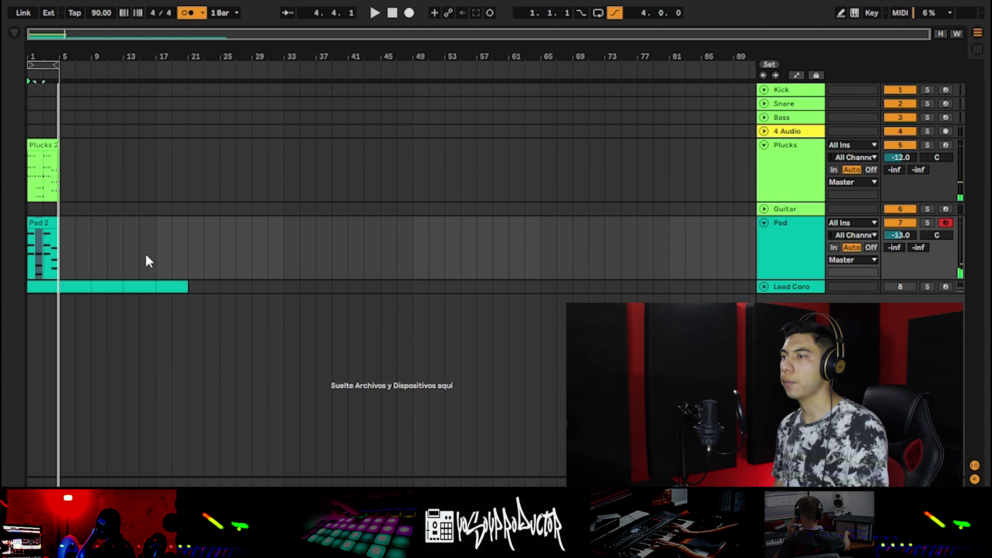
Step: Arm the Guitar track and record a four-bar part from the start of the arrangement
click(123, 255)
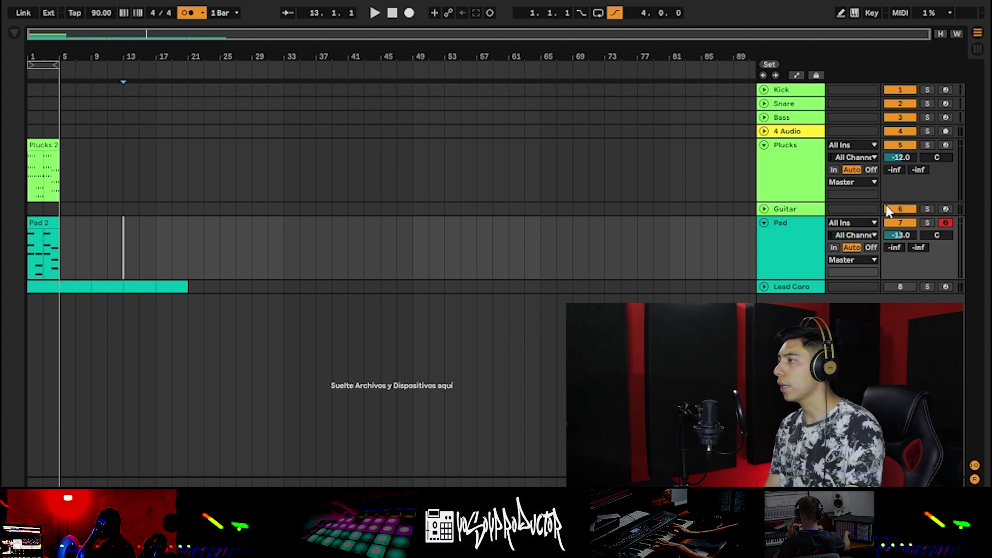
click(946, 210)
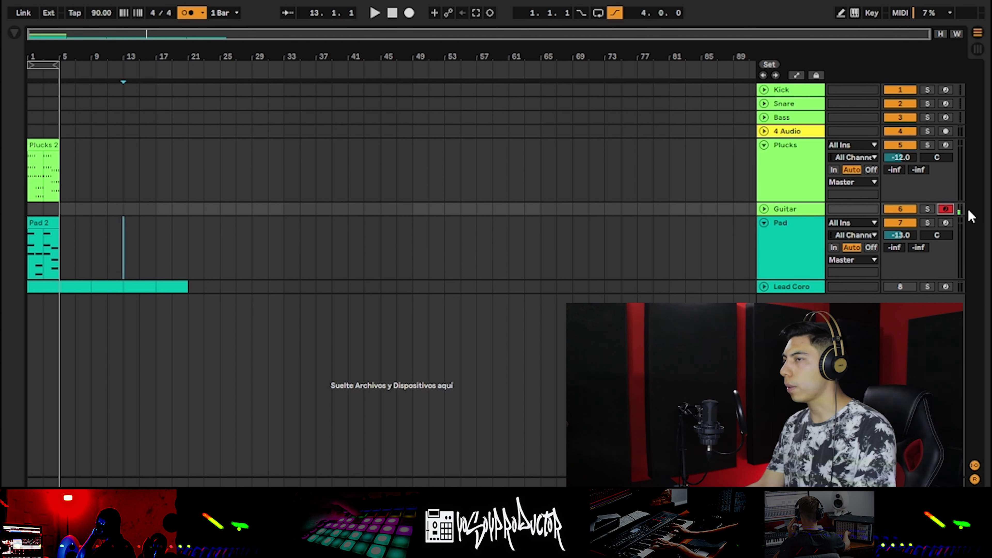
key(Home)
key(F9)
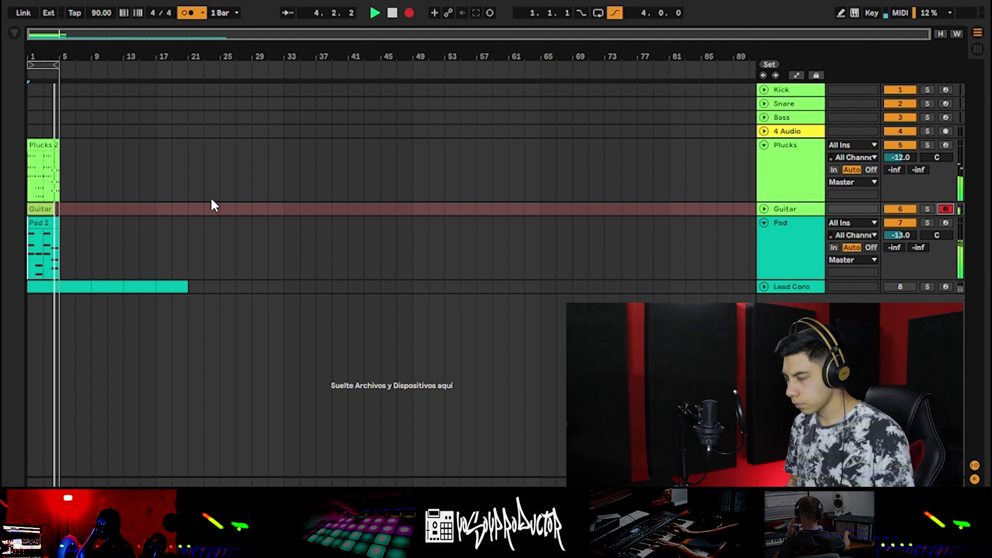
key(space)
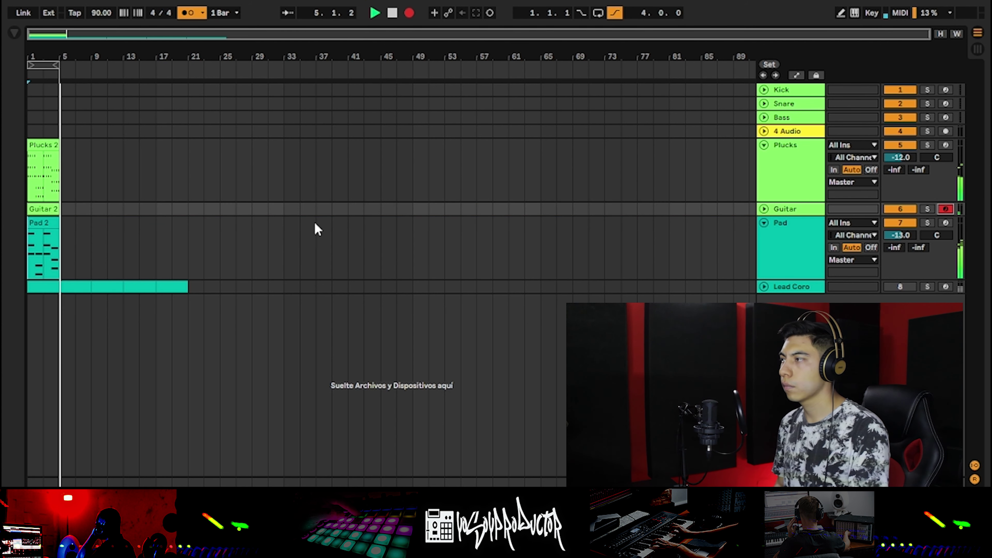
Step: Expand the Guitar track, open its recorded clip and quantize all of its notes
click(764, 209)
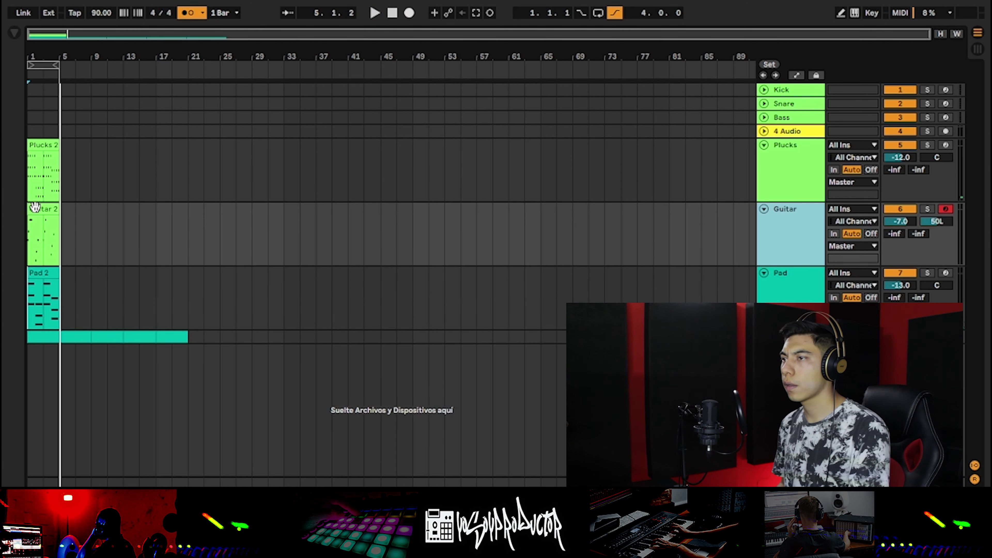
double_click(41, 210)
click(330, 333)
key(ctrl+a)
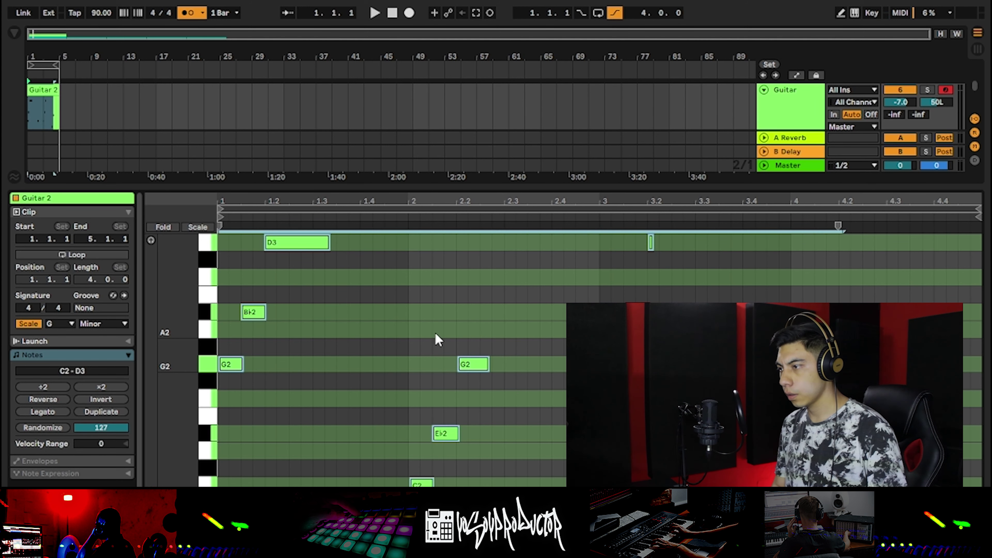
key(ctrl+u)
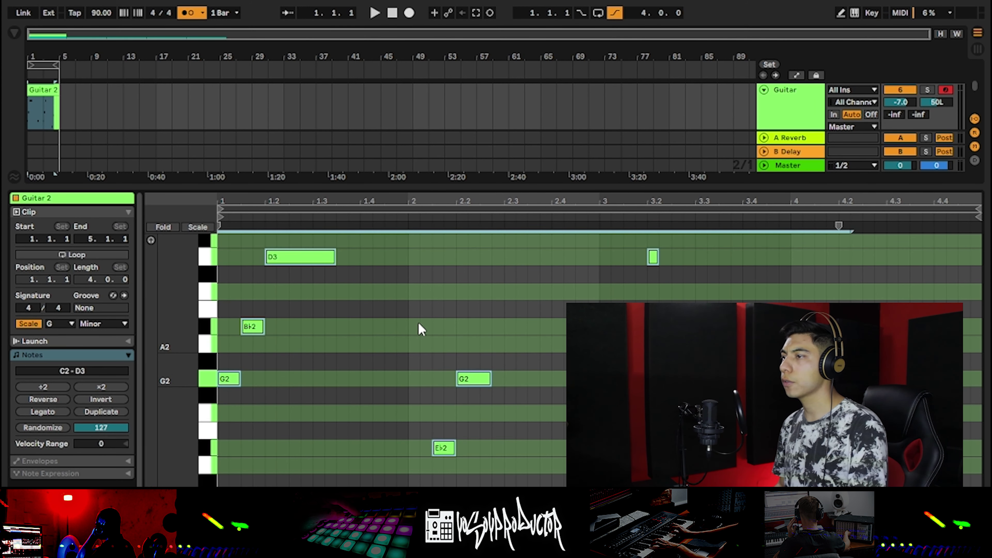
Step: Shorten the D3 note in bar 1 of the Guitar clip to an eighth note
scroll(420, 332, up, 1)
click(295, 261)
key(shift+Left)
key(shift+Left)
key(shift+Left)
key(shift+Left)
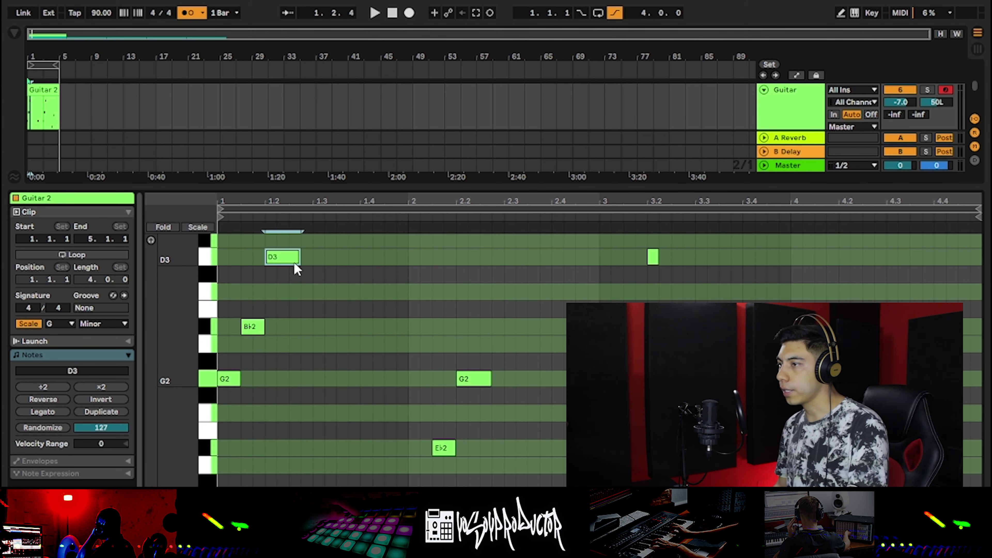
scroll(487, 344, down, 1)
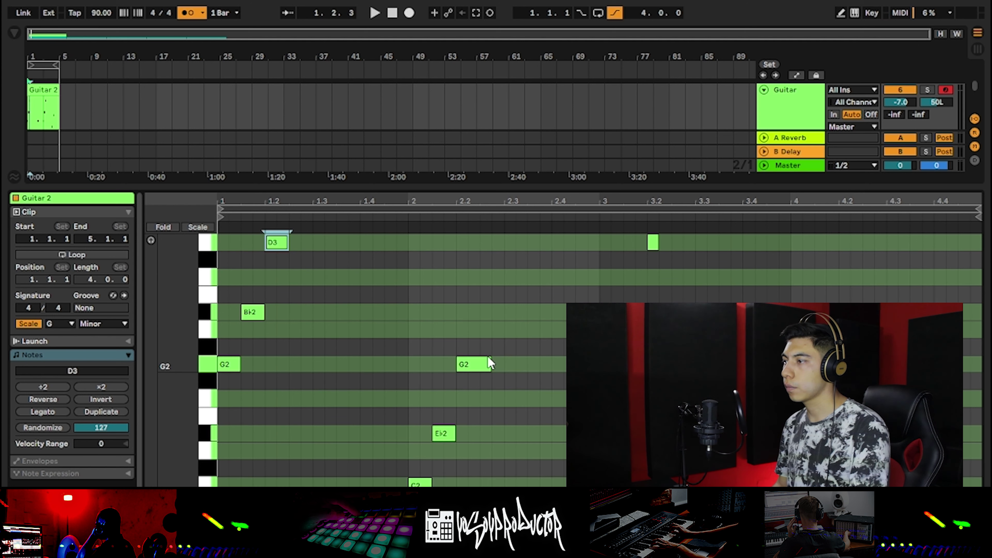
Step: Match the bar 2 G2, the bar 3 D3 and the bar 4 notes of the Guitar clip to eighth-note length
drag(490, 362, 480, 363)
scroll(471, 362, down, 2)
scroll(471, 363, up, 3)
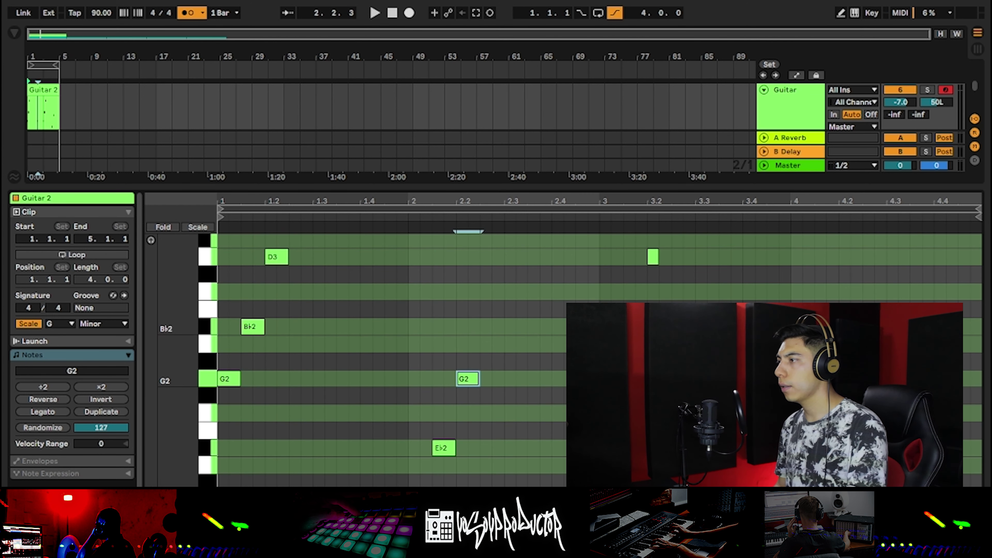
click(653, 258)
key(shift+Right)
scroll(678, 279, down, 1)
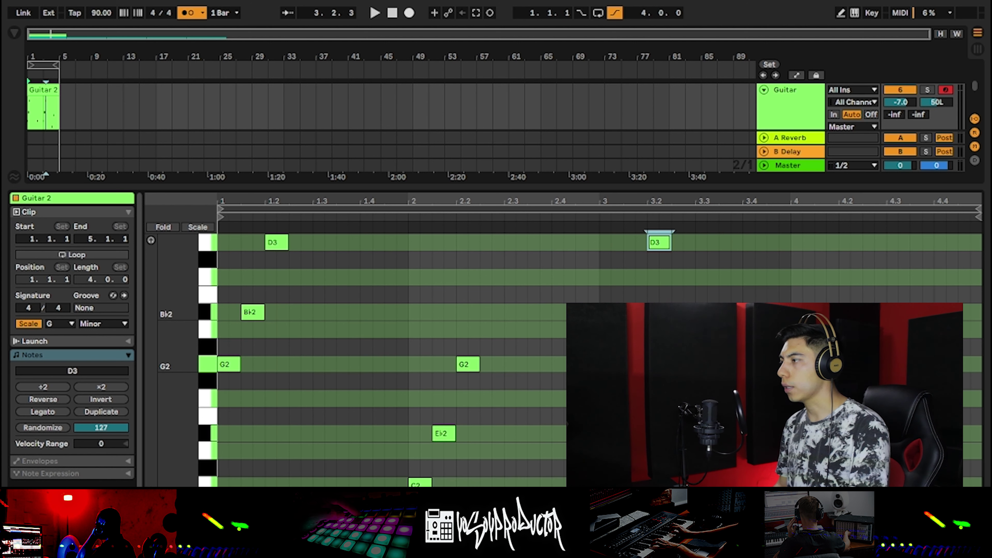
drag(778, 302, 862, 469)
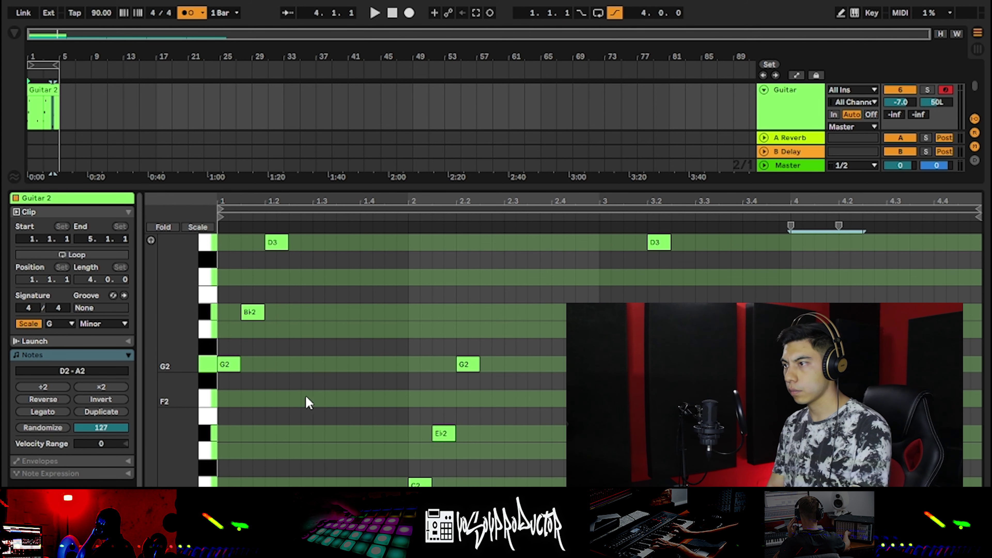
Step: Shorten all notes in the Guitar clip to sixteenth notes and play the result
drag(188, 393, 165, 393)
key(ctrl+a)
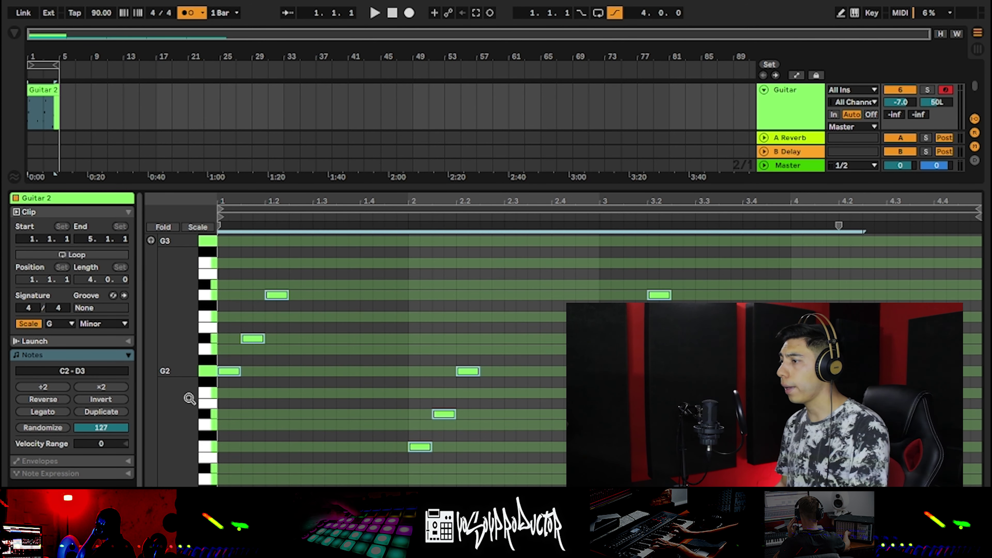
key(shift+Left)
key(space)
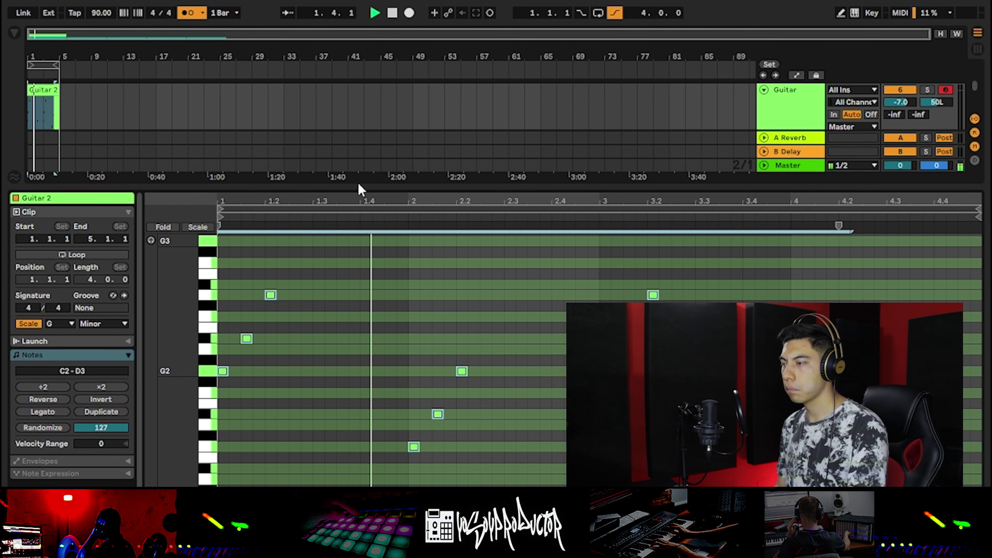
Step: Return to the full arrangement, turn off the metronome and select the Guitar track
key(ctrl+alt+l)
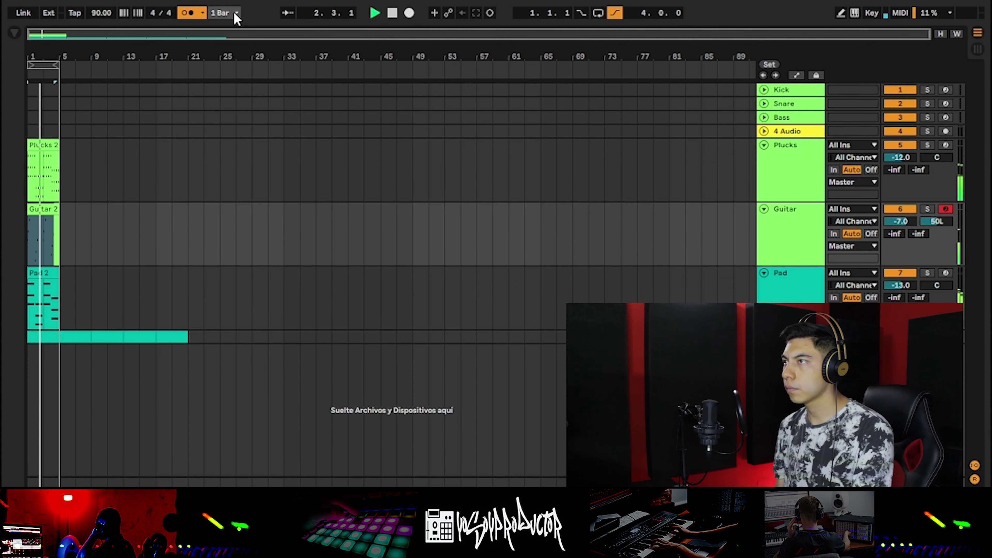
click(185, 13)
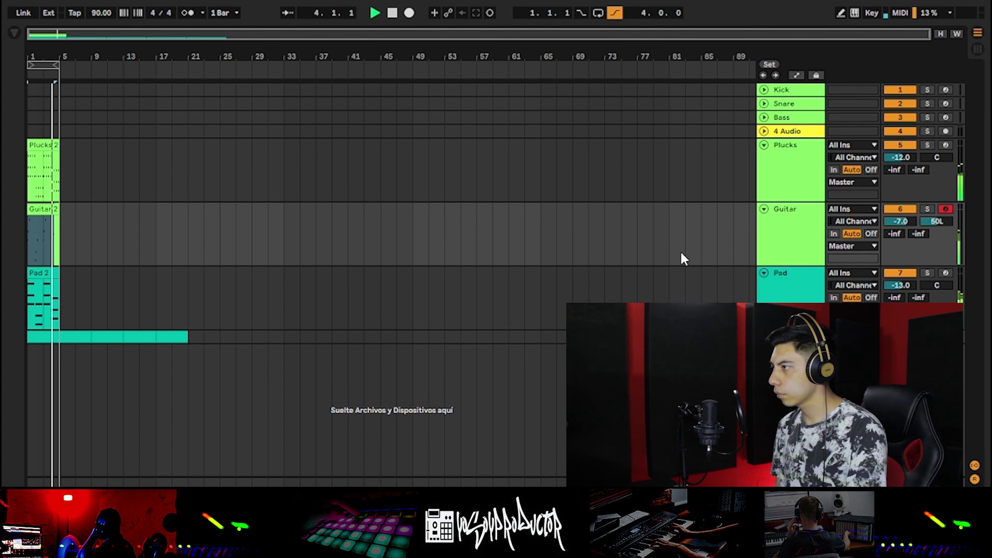
click(789, 242)
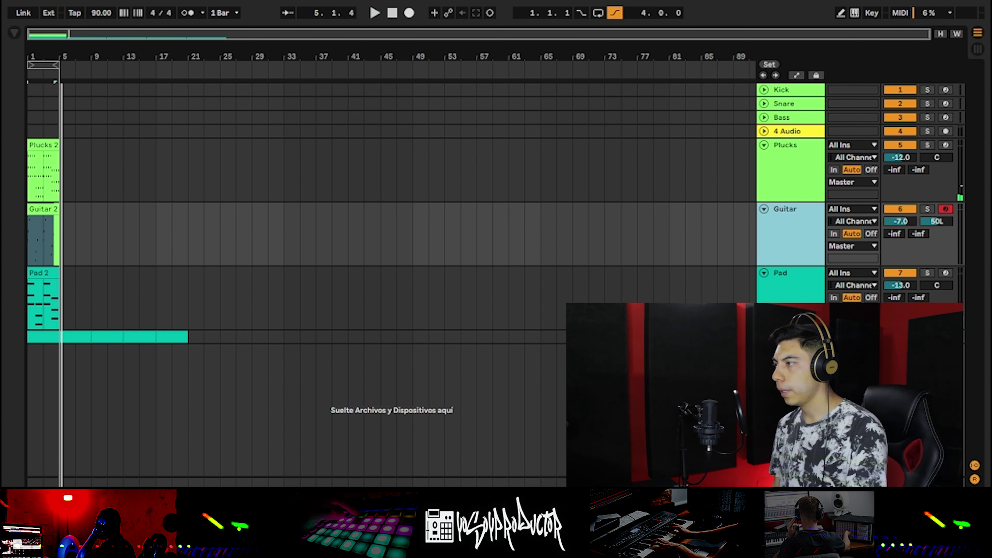
Step: Trim the Lead Coro clip to its first four bars by deleting everything from bar 5 on, and open the clip
click(765, 337)
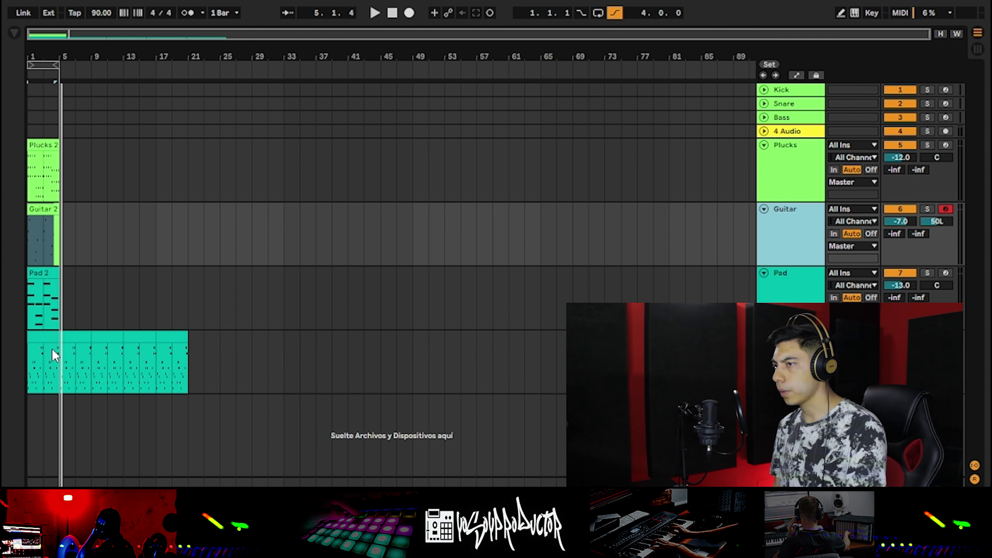
drag(203, 362, 59, 367)
key(Delete)
double_click(36, 335)
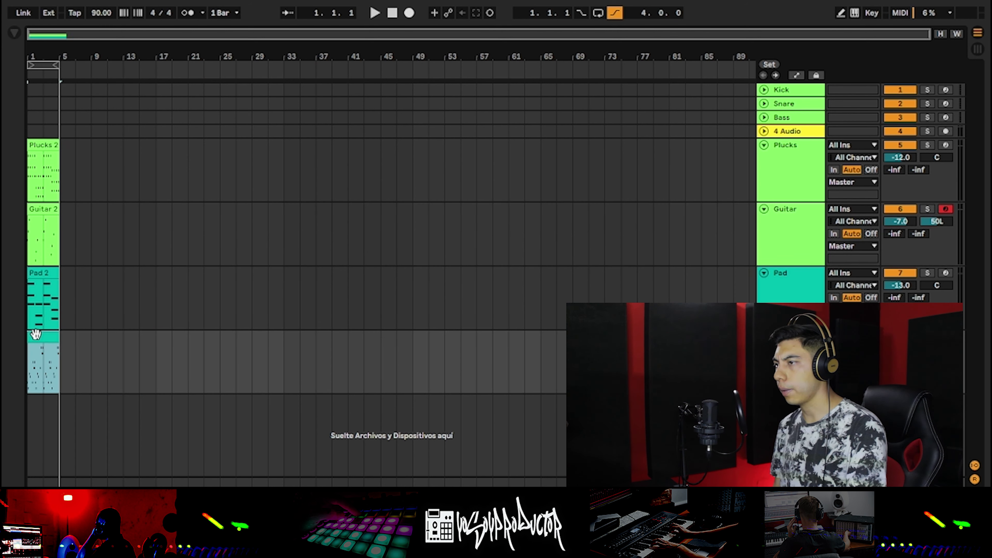
scroll(239, 363, down, 2)
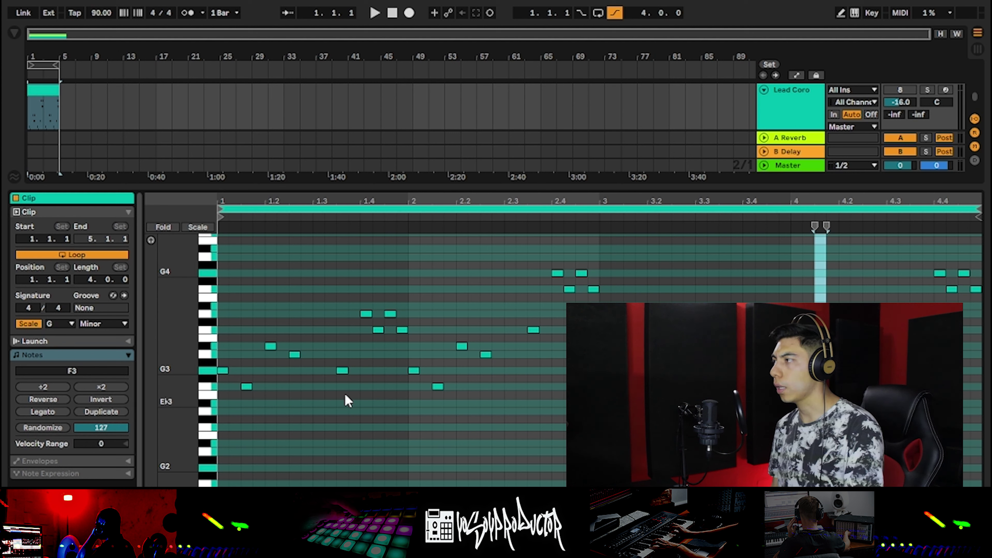
Step: Activate the Lead Coro track, play its clip and deactivate the G3 notes at the start of bars 2 and 4
click(893, 92)
key(space)
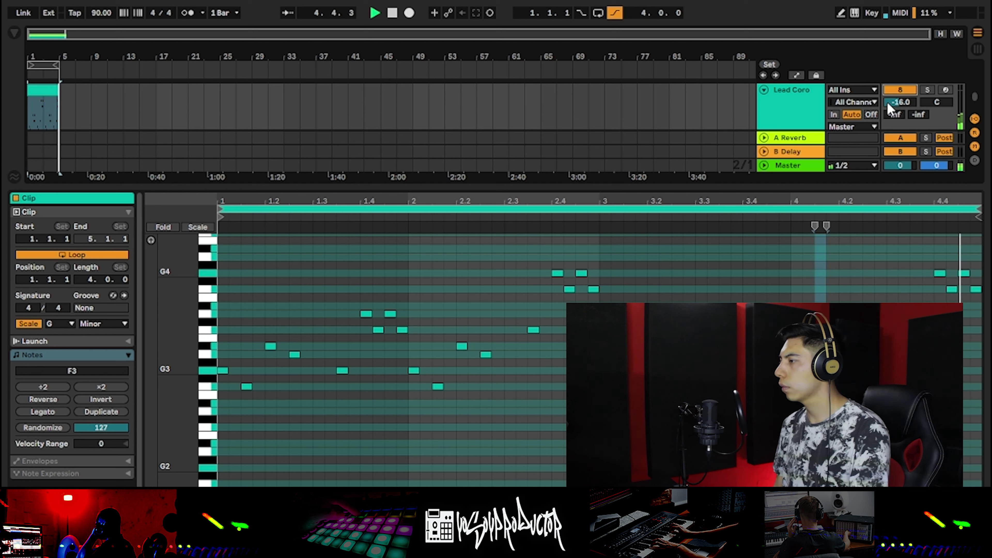
click(414, 370)
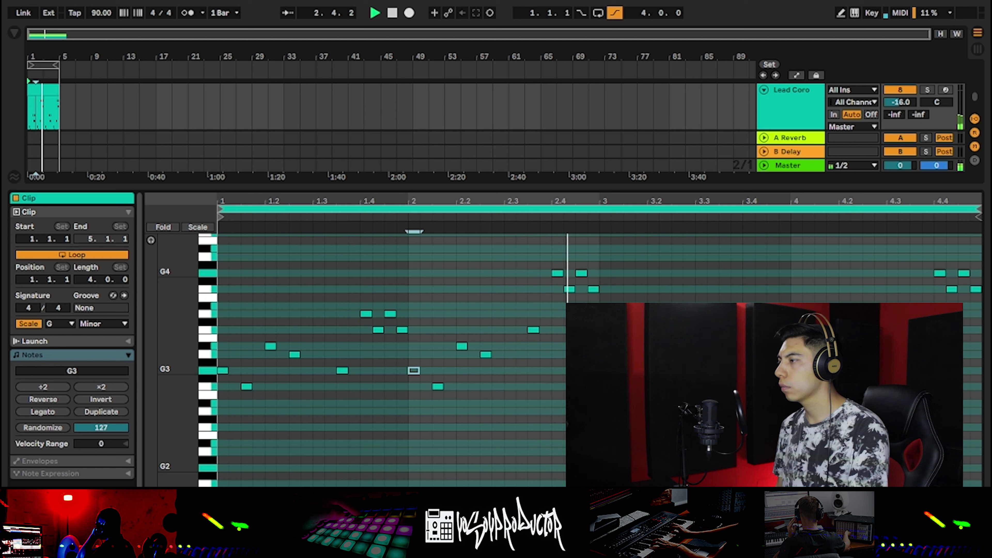
click(797, 371)
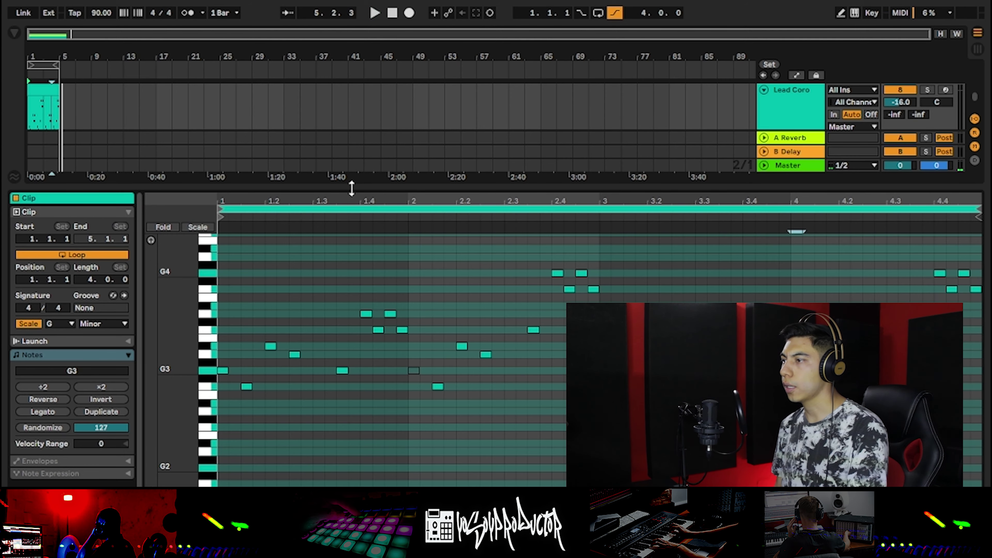
Step: Close the Lead Coro clip editor and extend the arrangement loop to eight bars
drag(351, 189, 372, 369)
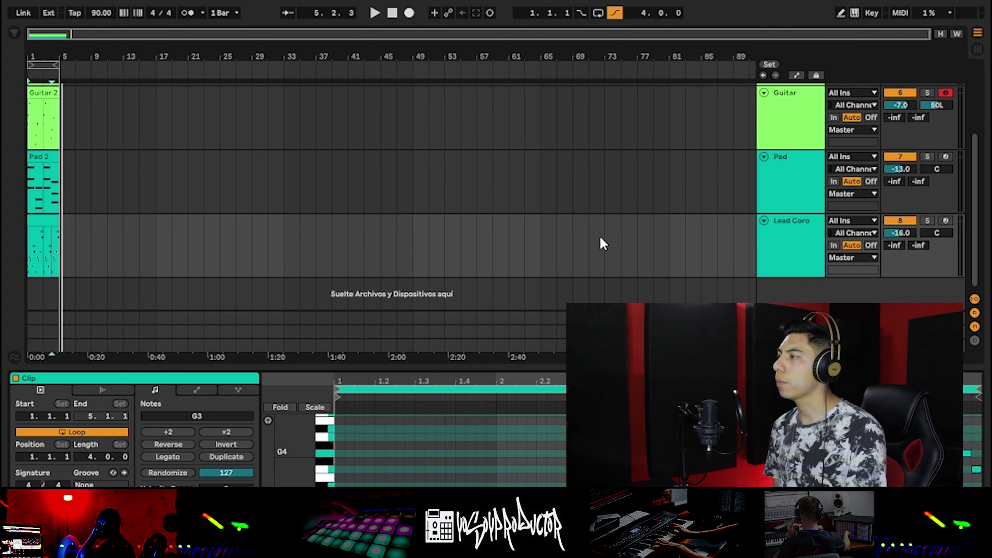
scroll(604, 240, up, 1)
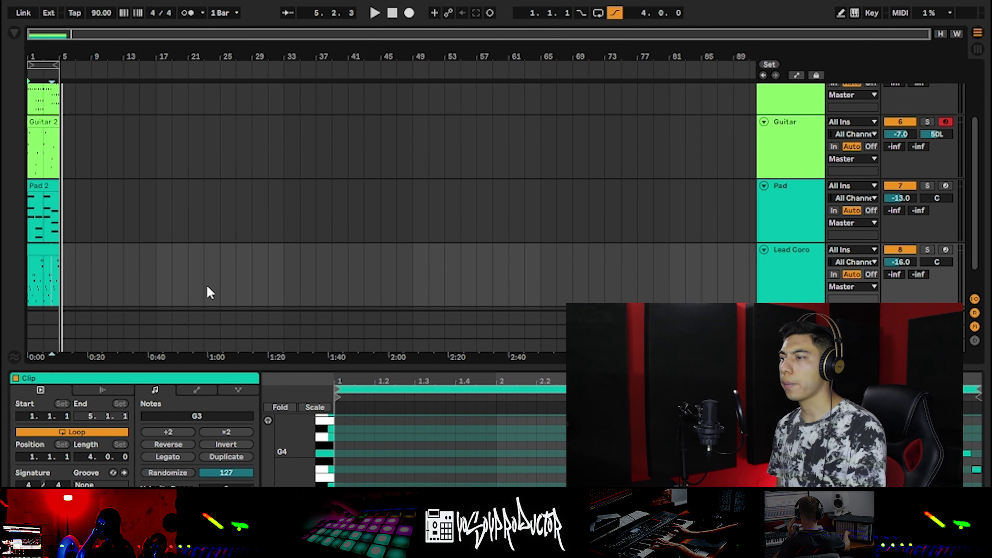
key(ctrl+alt+l)
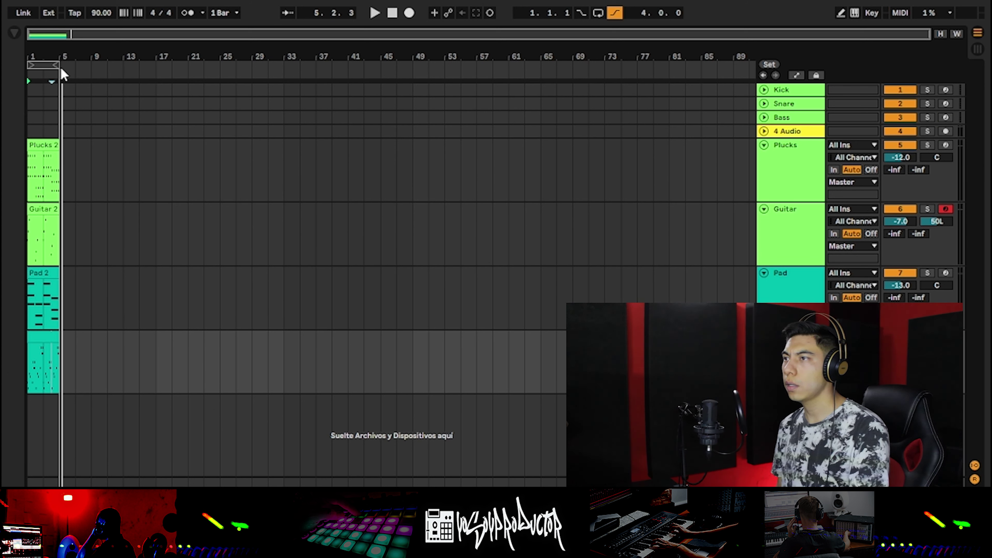
drag(59, 72, 91, 73)
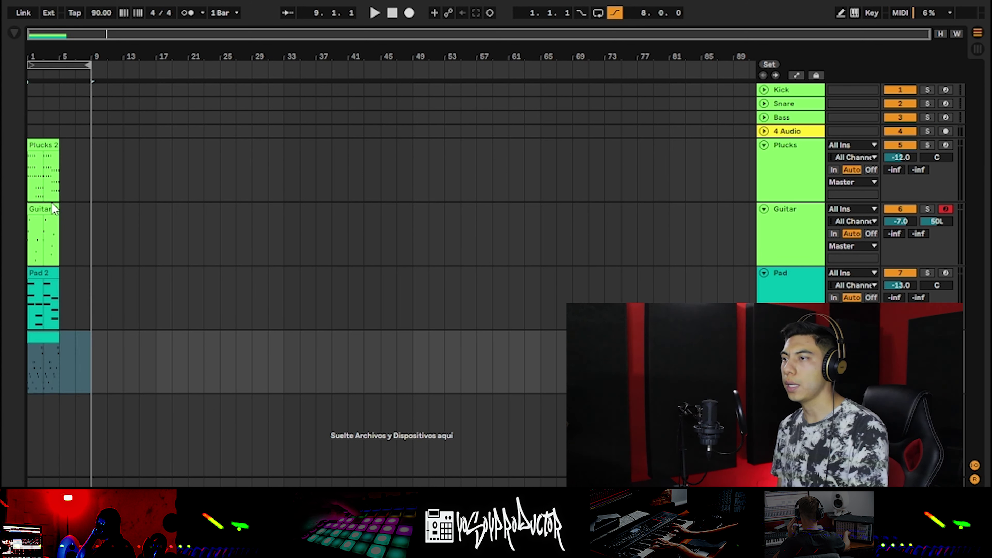
Step: Duplicate the four-bar Plucks, Guitar, Pad and Lead Coro clips into bars 5 to 8
drag(63, 179, 3, 335)
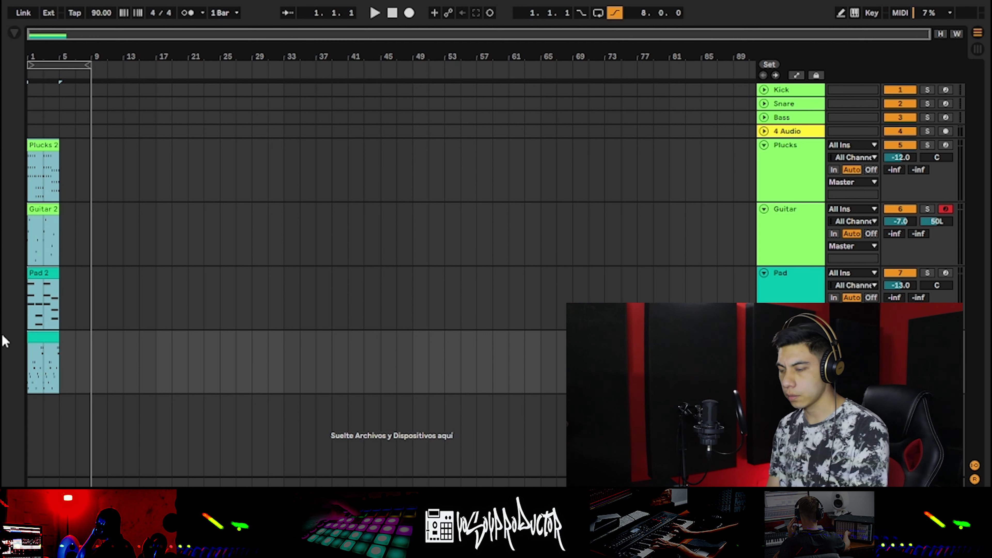
key(ctrl+d)
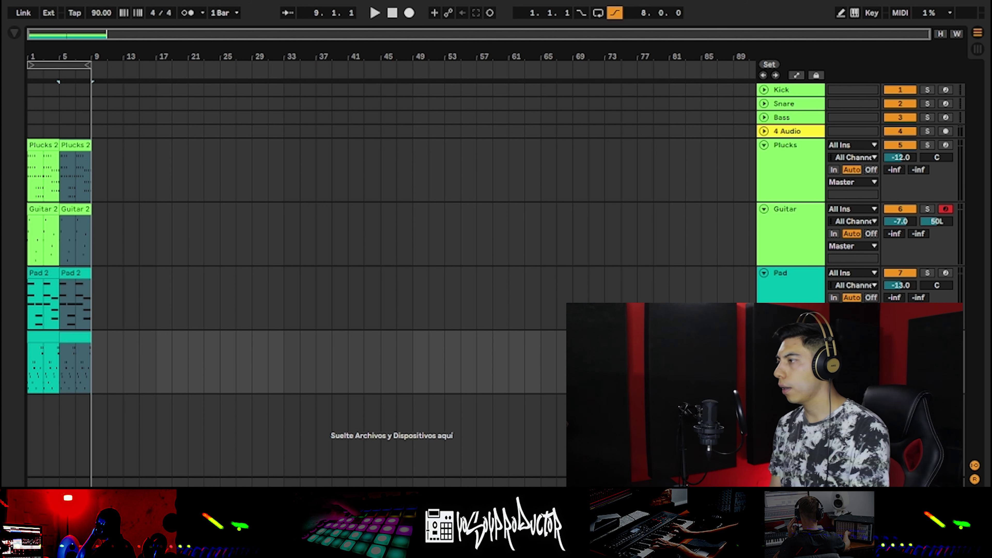
Step: Duplicate the Lead Coro track as Lead Verso and clear the copied clips from its eight bars
key(ctrl+d)
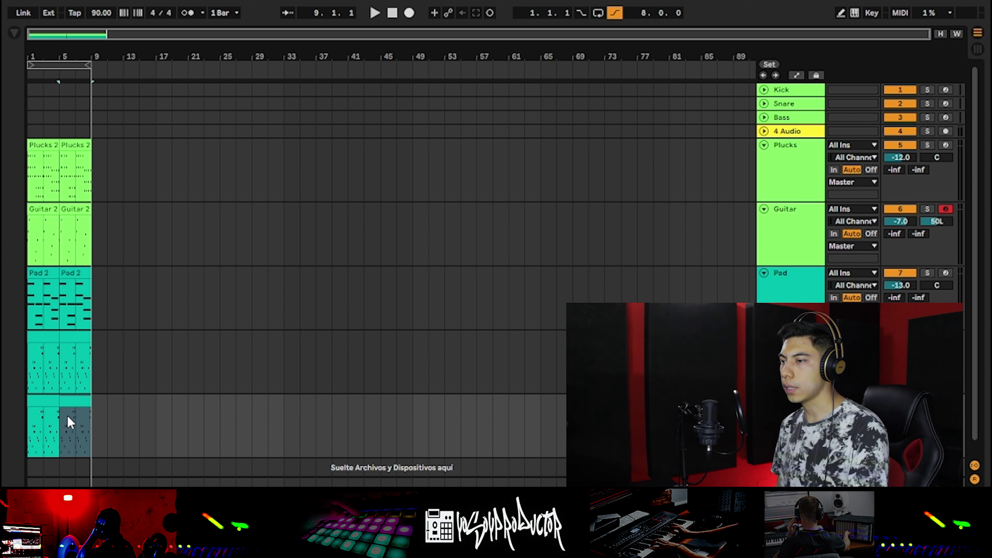
click(87, 426)
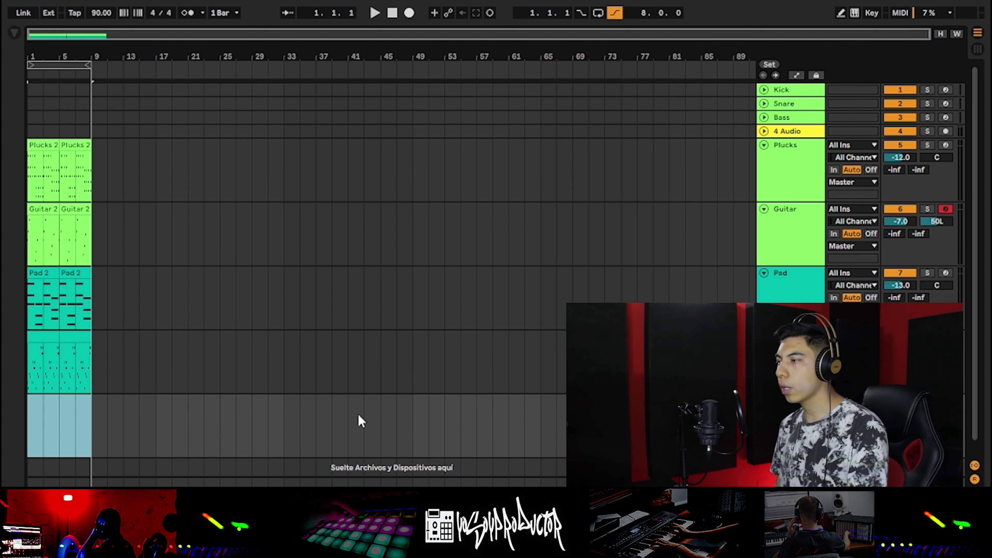
Step: Open the Iota Mini instrument of the Lead Verso track and load the Bell - Childish preset
double_click(789, 401)
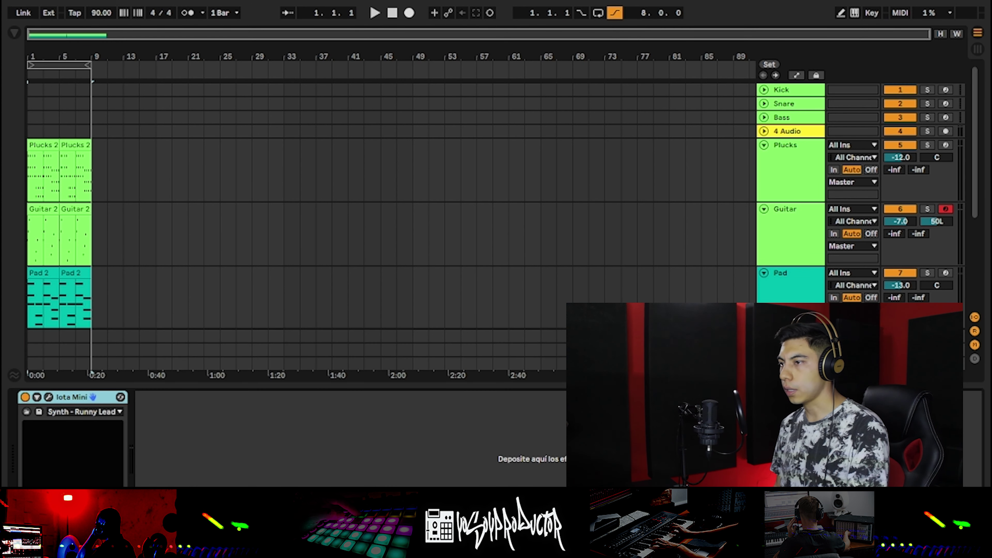
click(49, 398)
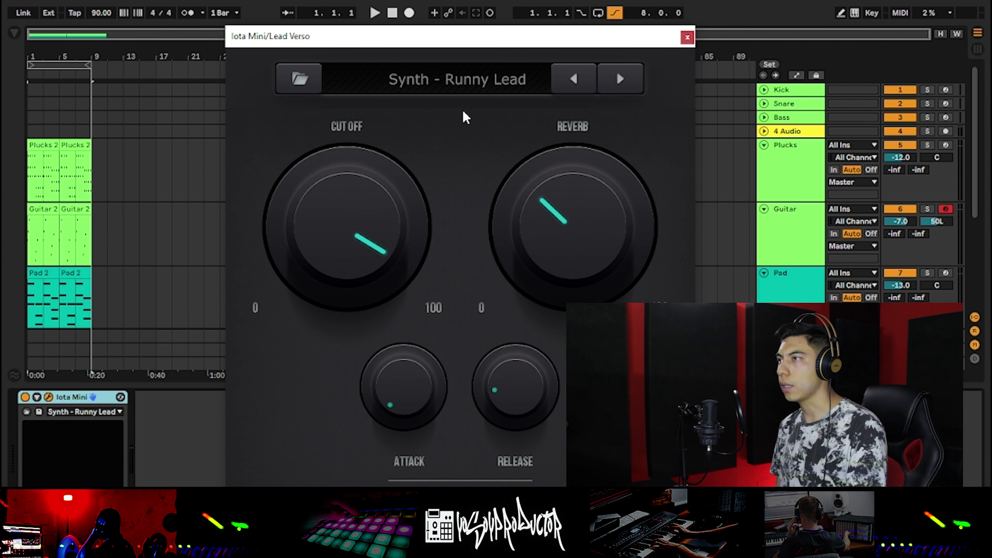
click(423, 92)
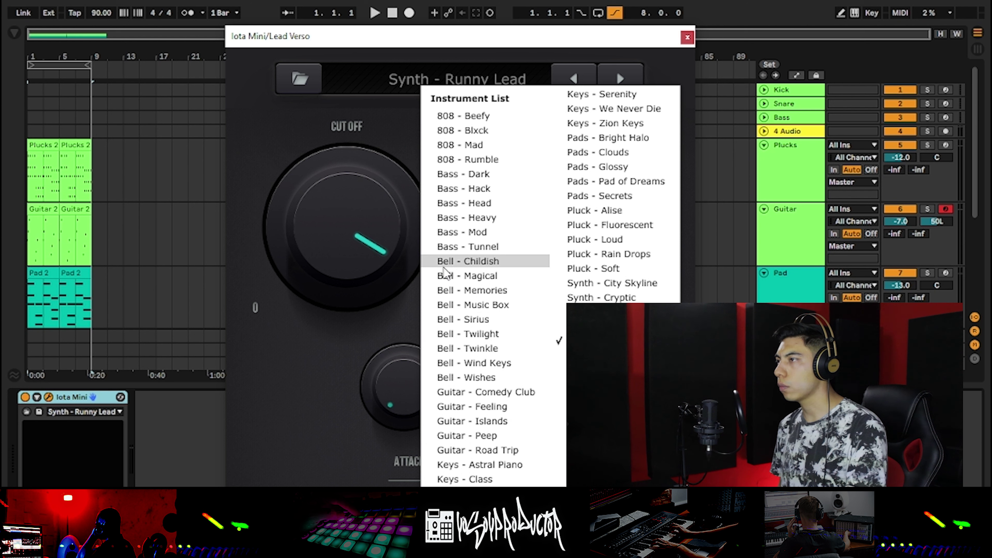
click(461, 261)
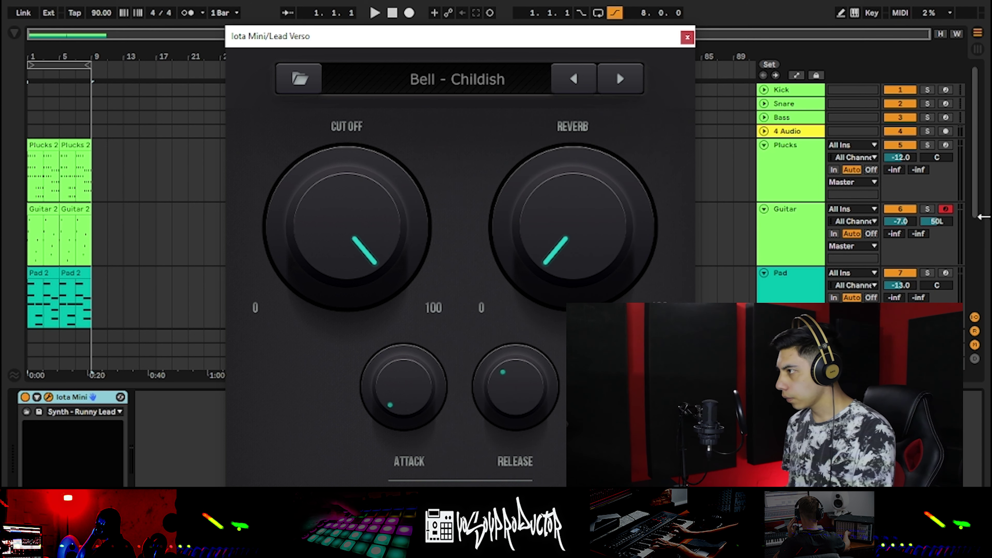
Step: Arm the Lead Verso track and switch its Iota Mini preset to Bell - Sirius
scroll(933, 273, down, 3)
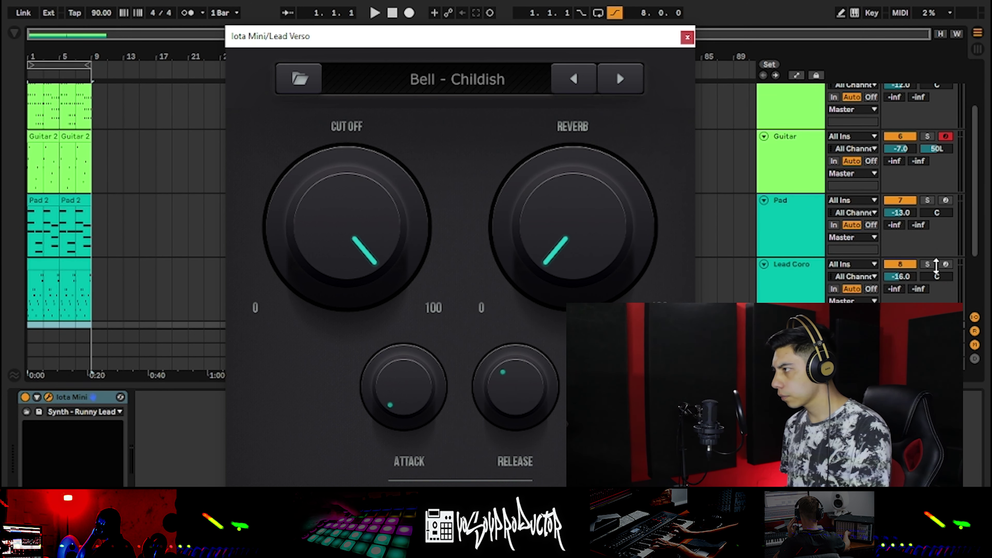
click(779, 292)
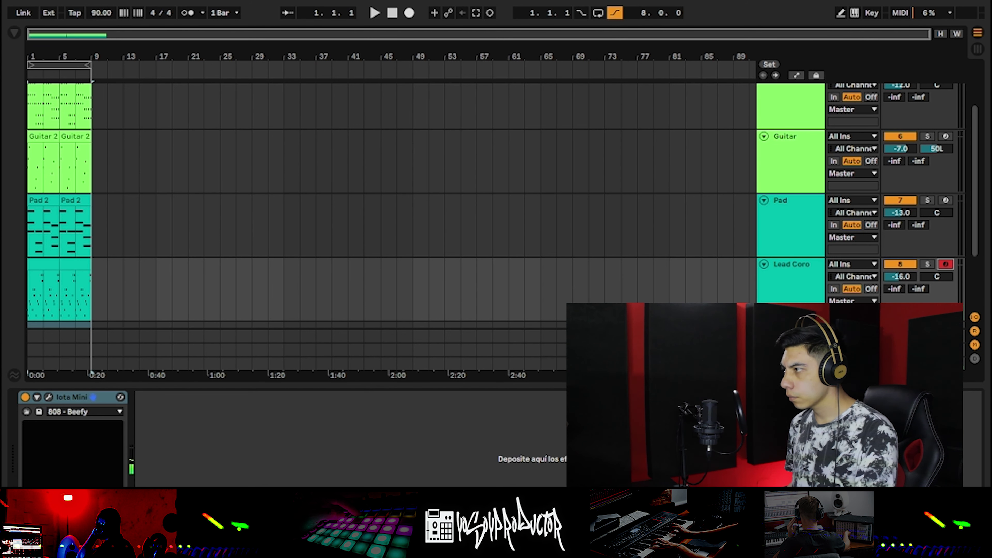
scroll(705, 259, down, 2)
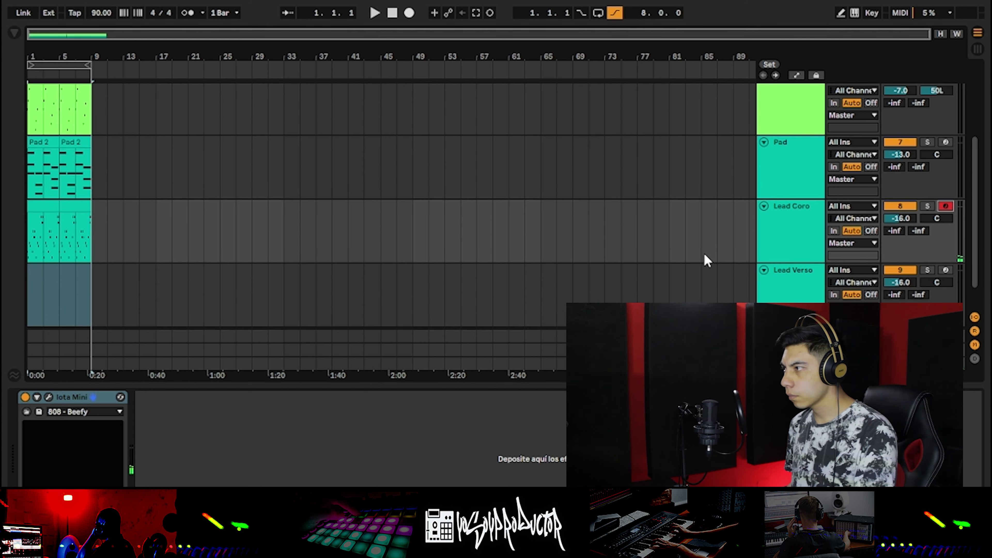
click(945, 270)
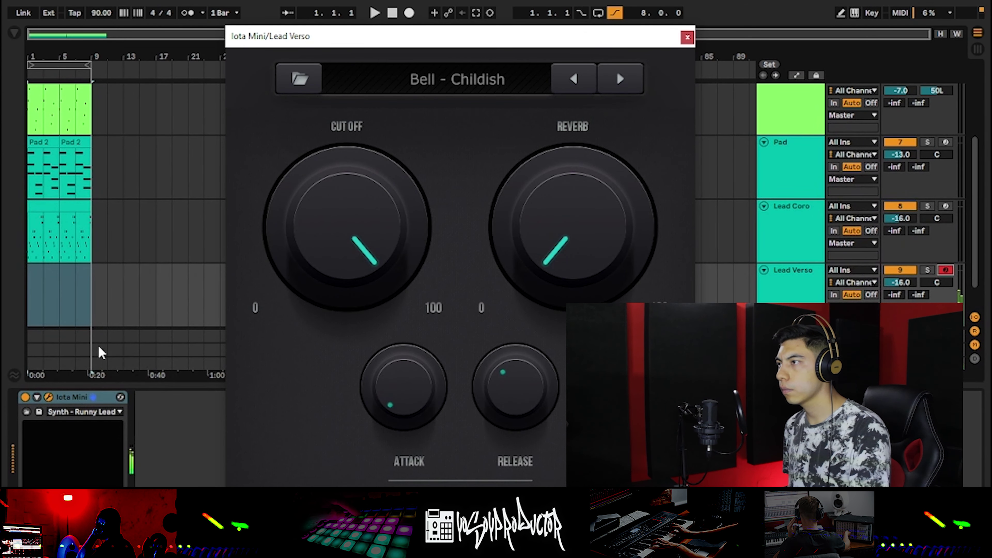
click(637, 92)
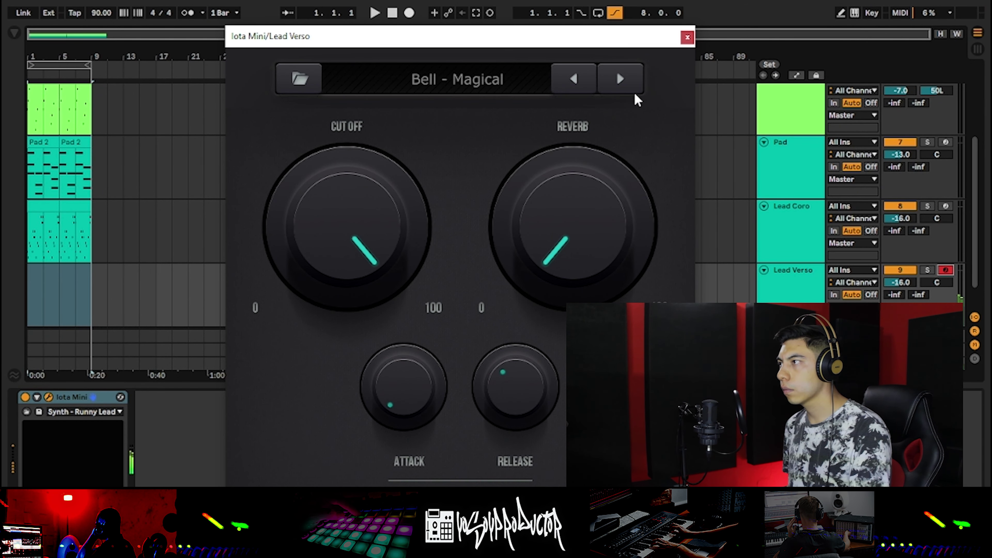
click(626, 93)
click(627, 93)
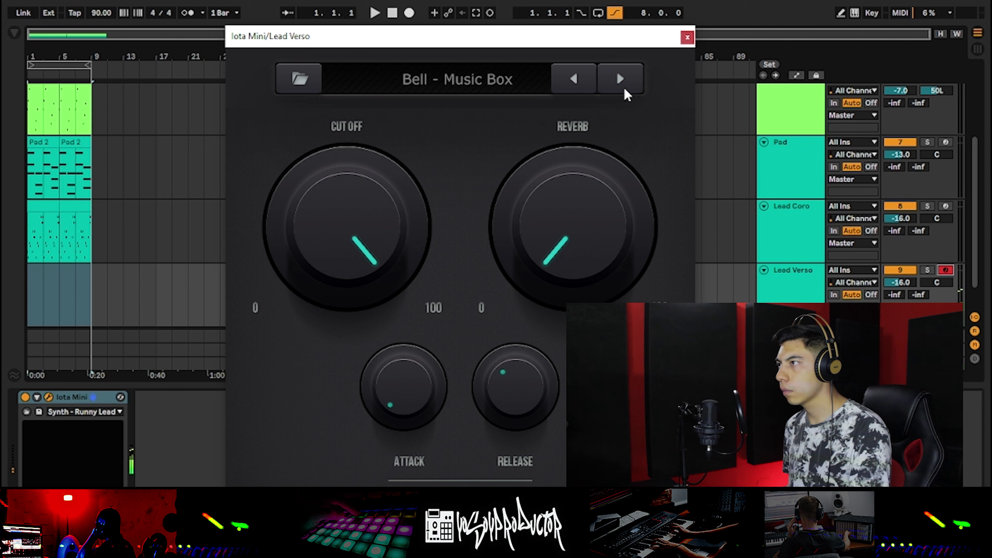
click(628, 93)
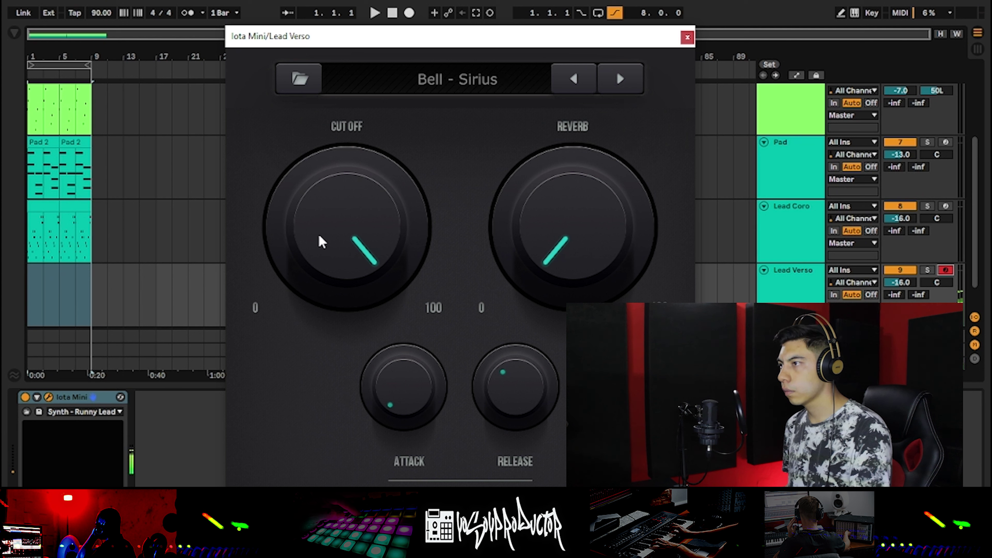
Step: Lower Iota Mini's cutoff to just under halfway, raise the reverb to about a quarter, shorten the release slightly and close the plugin
drag(322, 240, 335, 239)
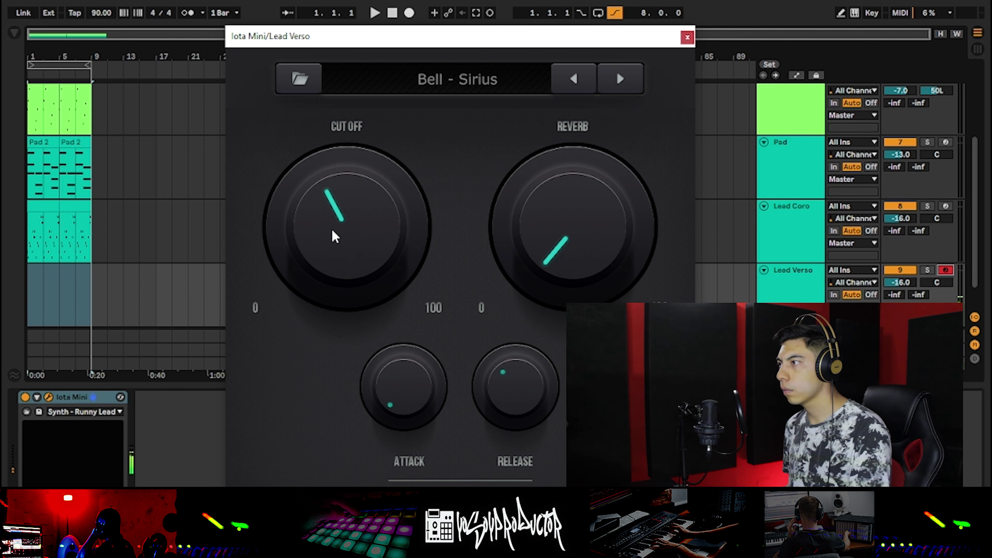
drag(553, 224, 551, 227)
drag(524, 394, 525, 400)
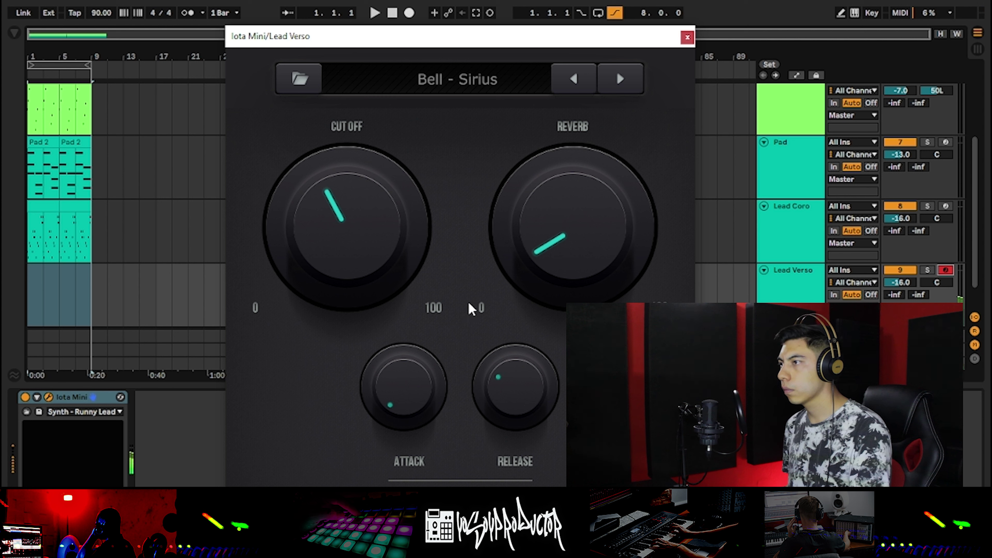
drag(548, 248, 551, 246)
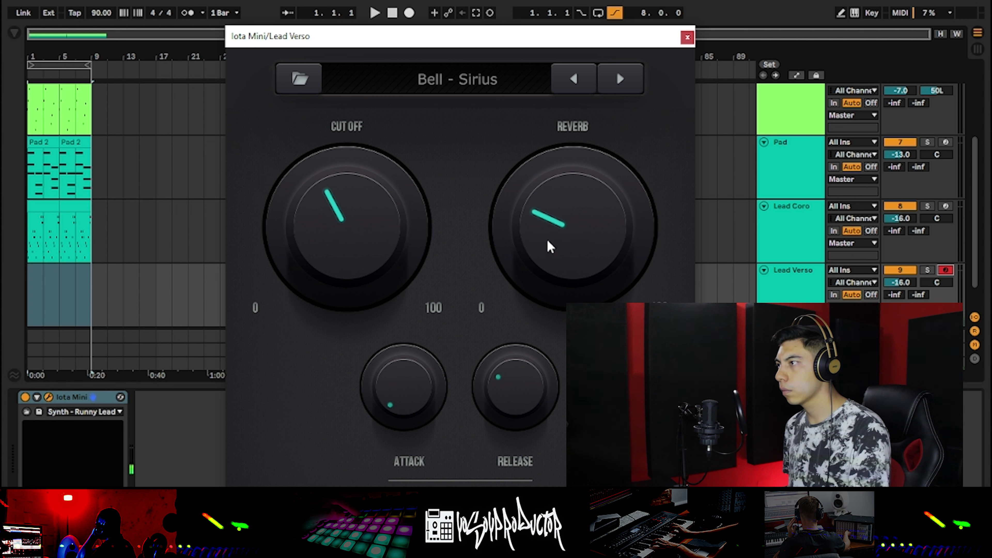
scroll(318, 214, up, 1)
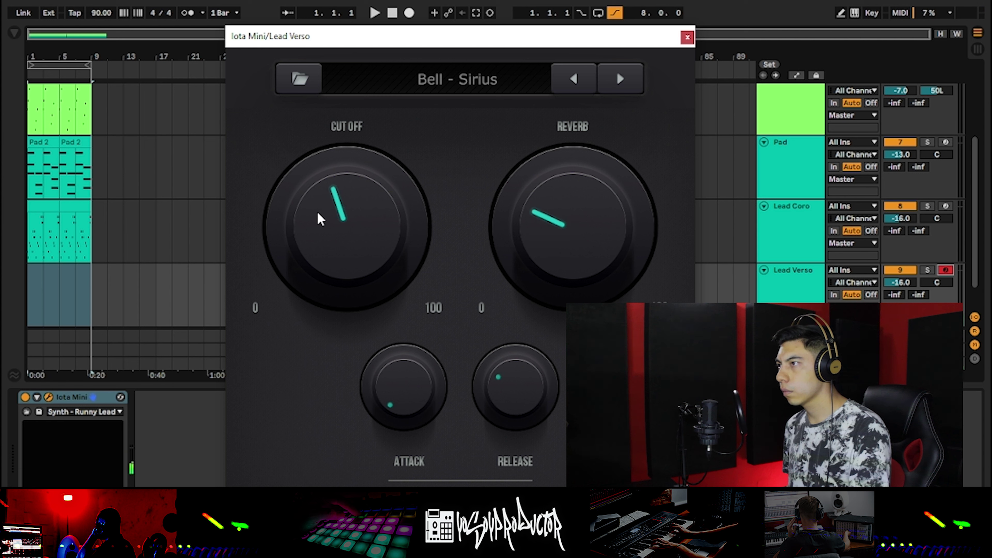
click(687, 38)
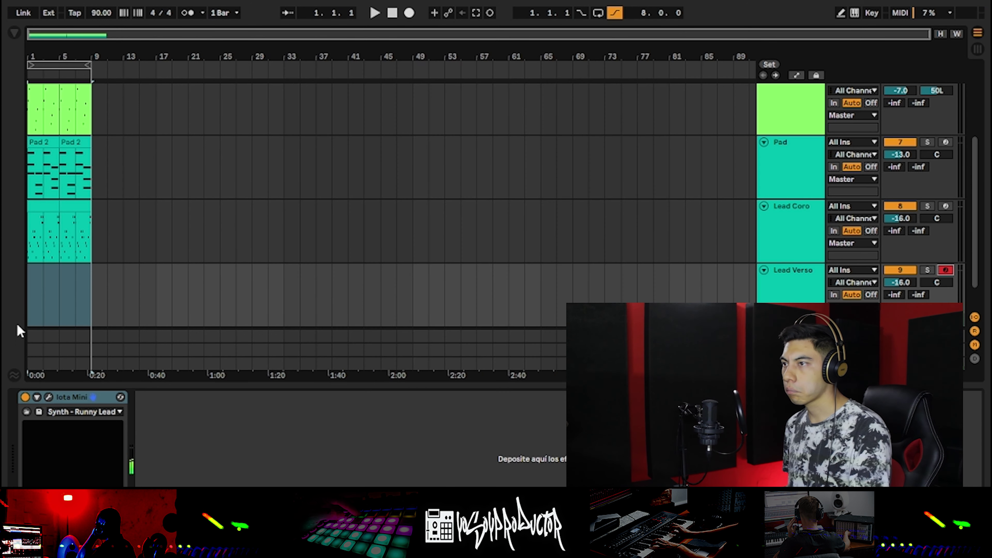
scroll(58, 299, down, 2)
click(28, 281)
drag(28, 281, 53, 275)
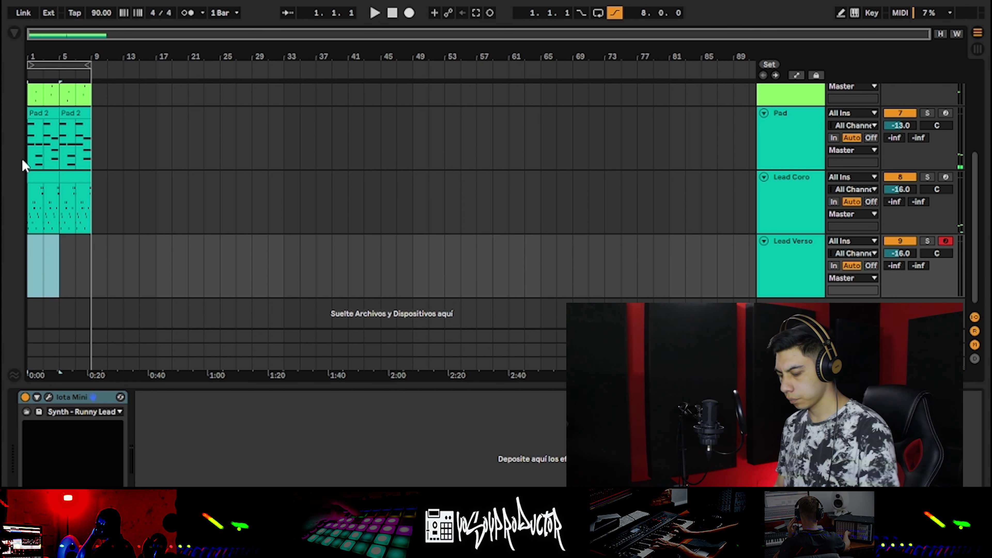
key(ctrl+shift+m)
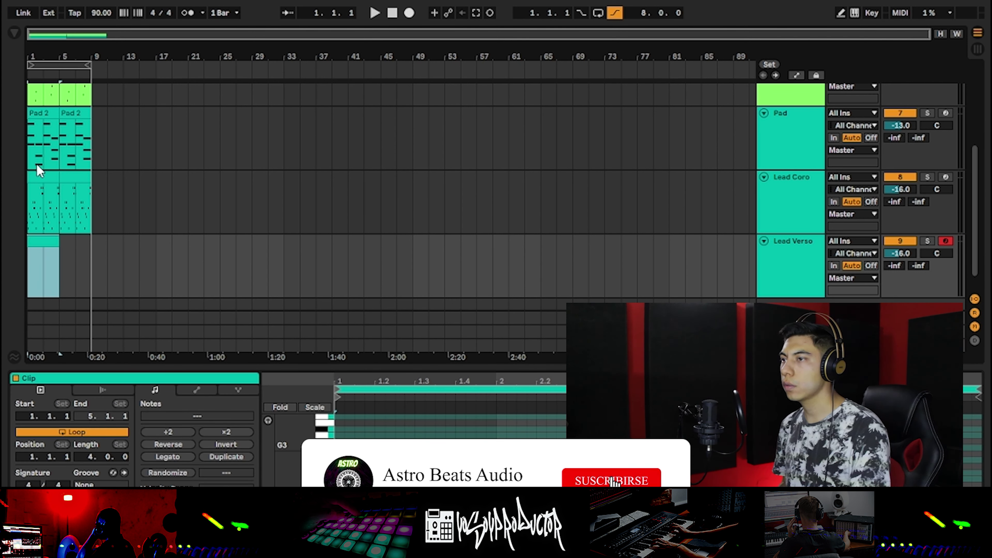
click(63, 266)
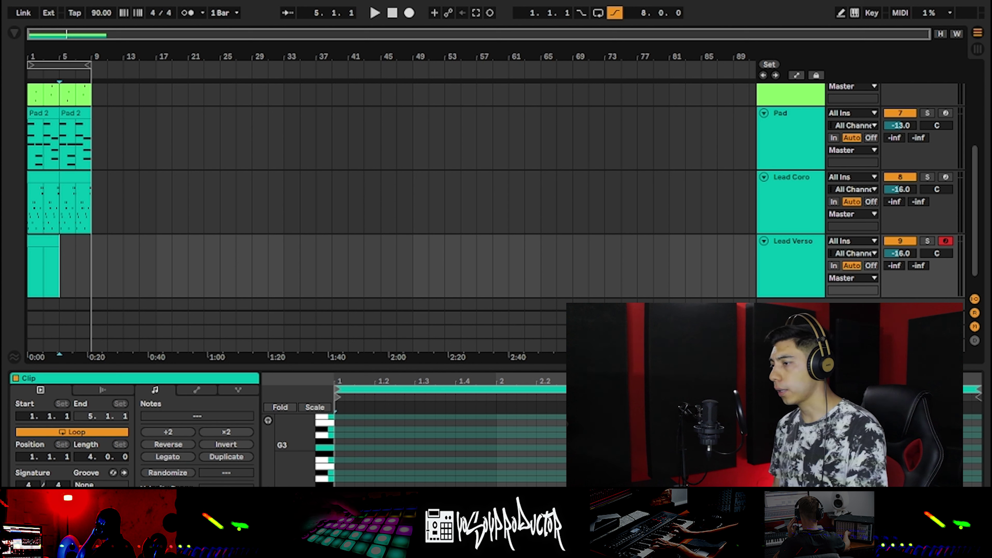
drag(92, 273, 25, 254)
key(Delete)
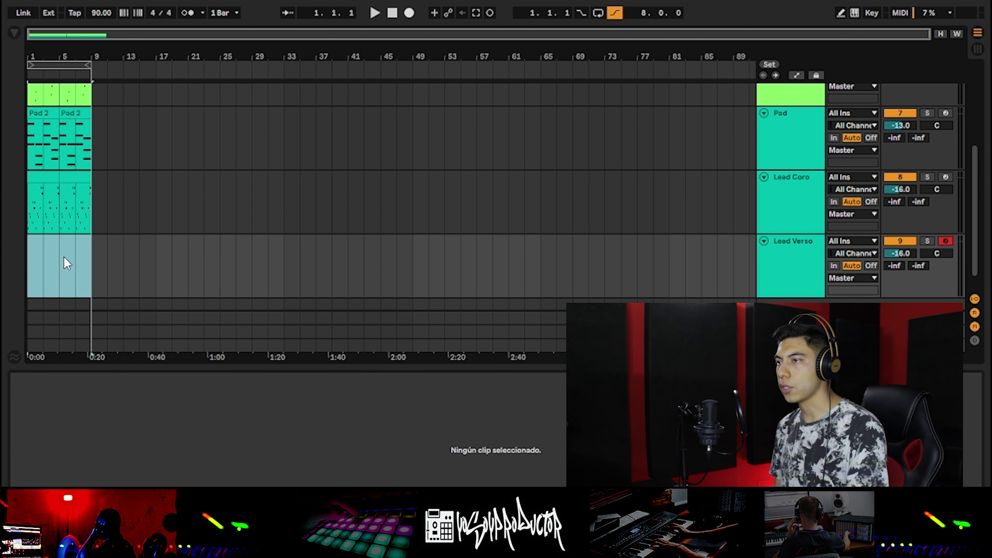
click(79, 266)
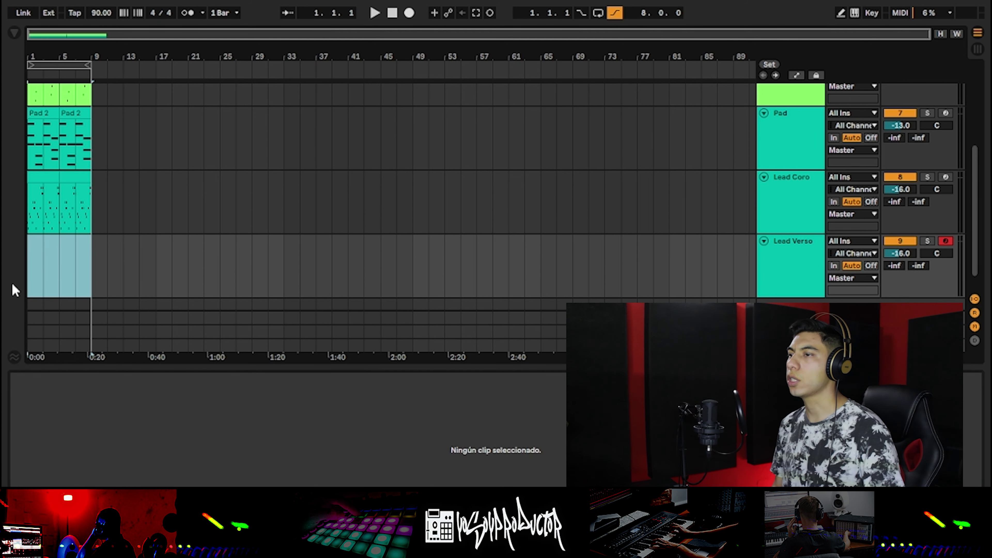
key(ctrl+shift+m)
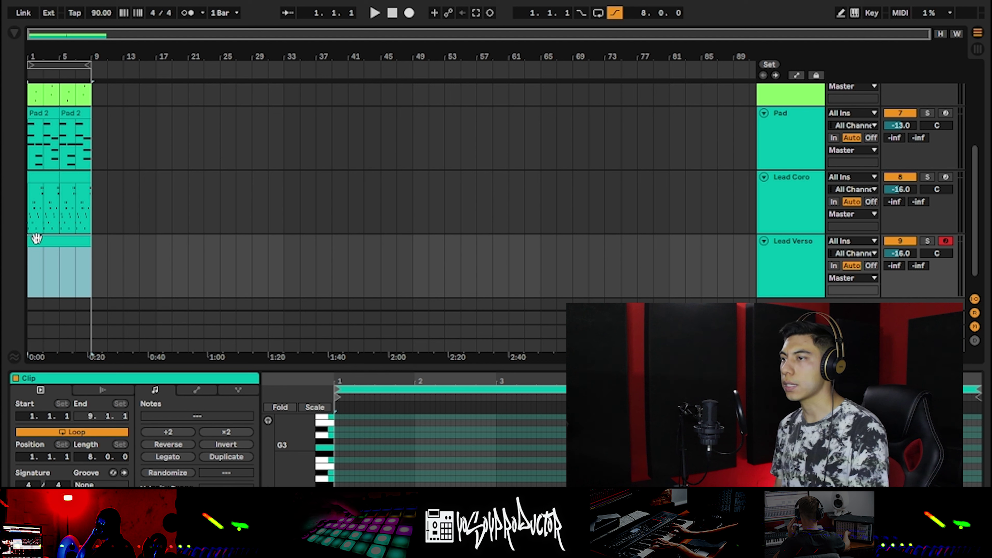
key(Delete)
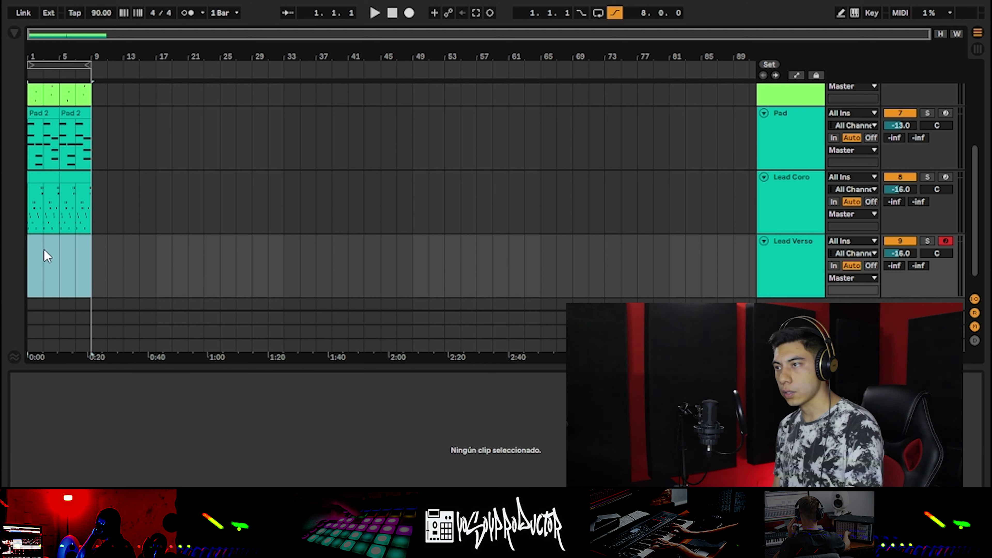
Step: Insert an empty MIDI clip over bars 1 to 4 of Lead Verso and enlarge its note editor
click(47, 256)
key(ctrl+shift+m)
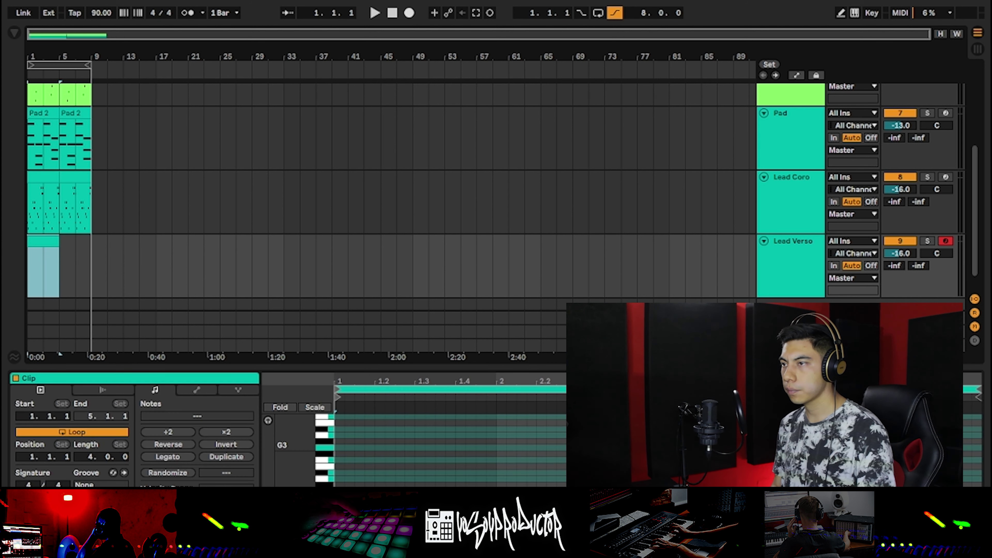
drag(283, 366, 244, 169)
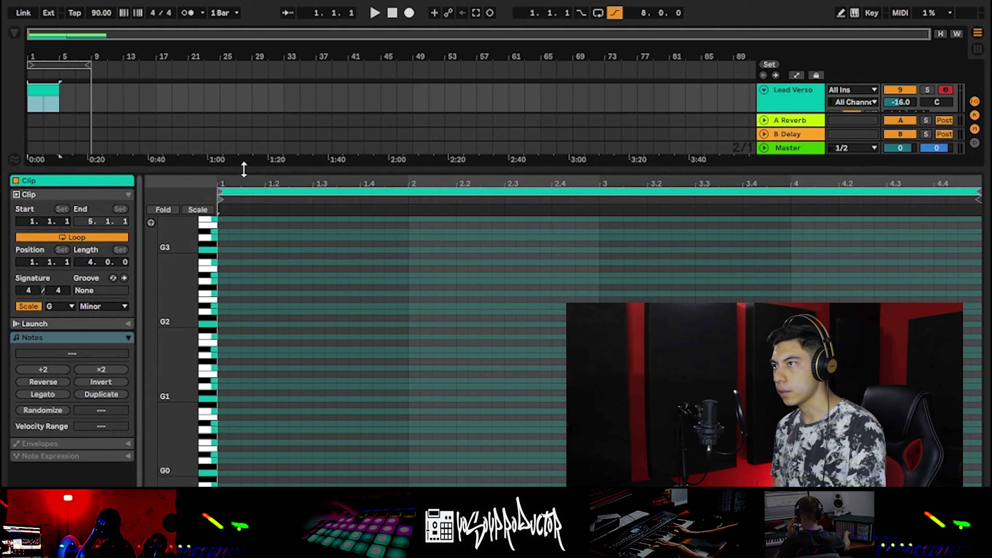
Step: Draw an eighth-note G2 at the start of bar 1 and a sixteenth-note Eb3 on beat 4 of the Lead Verso clip
scroll(228, 355, up, 1)
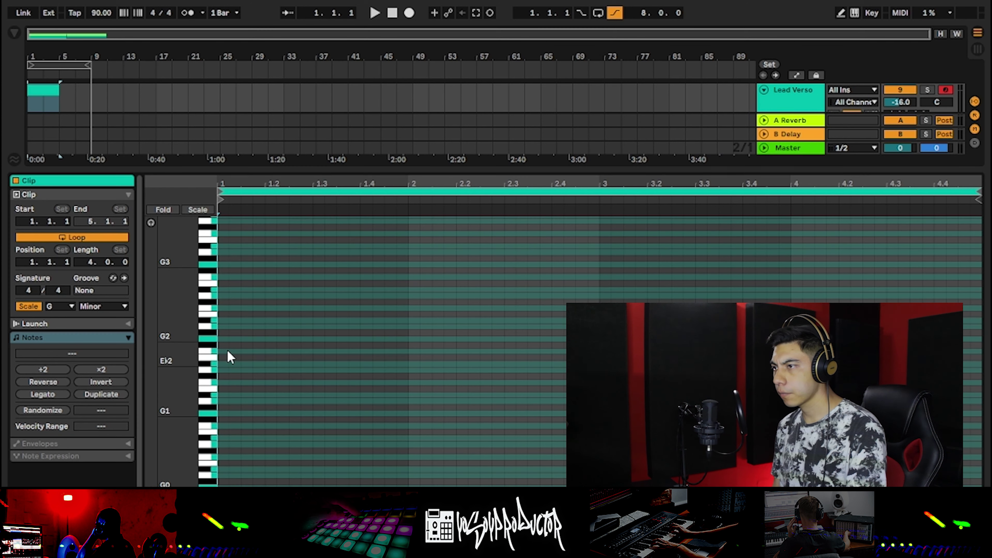
scroll(229, 356, up, 1)
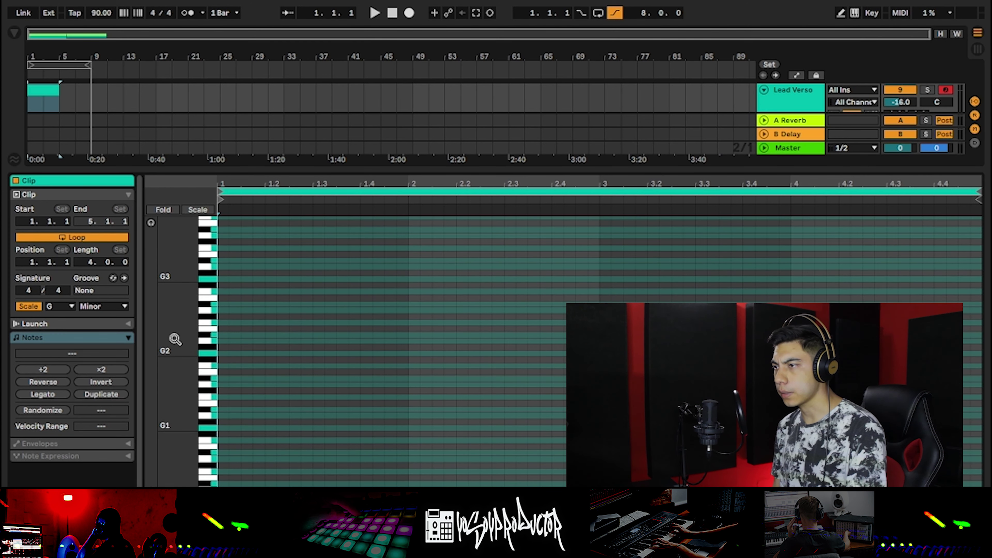
drag(175, 338, 189, 339)
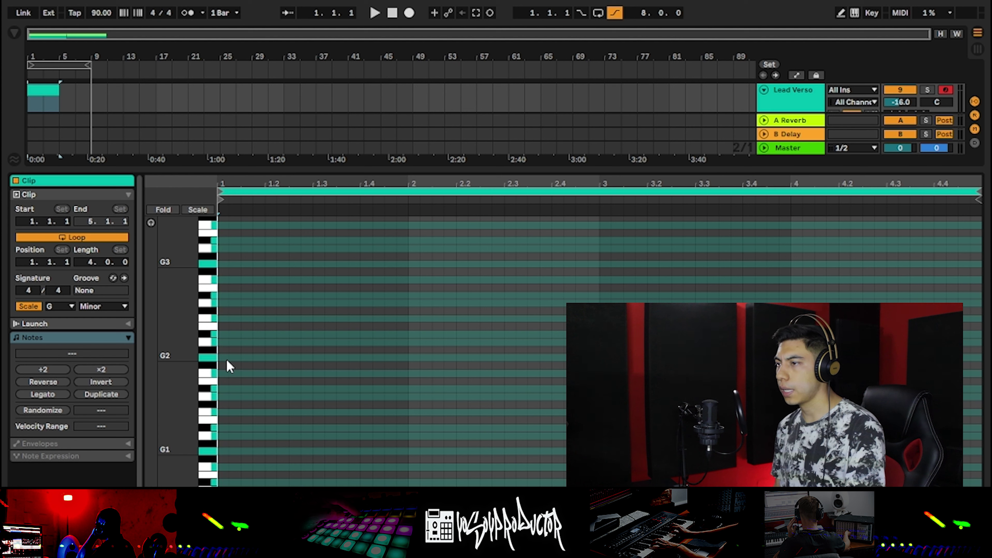
double_click(226, 357)
drag(228, 358, 240, 358)
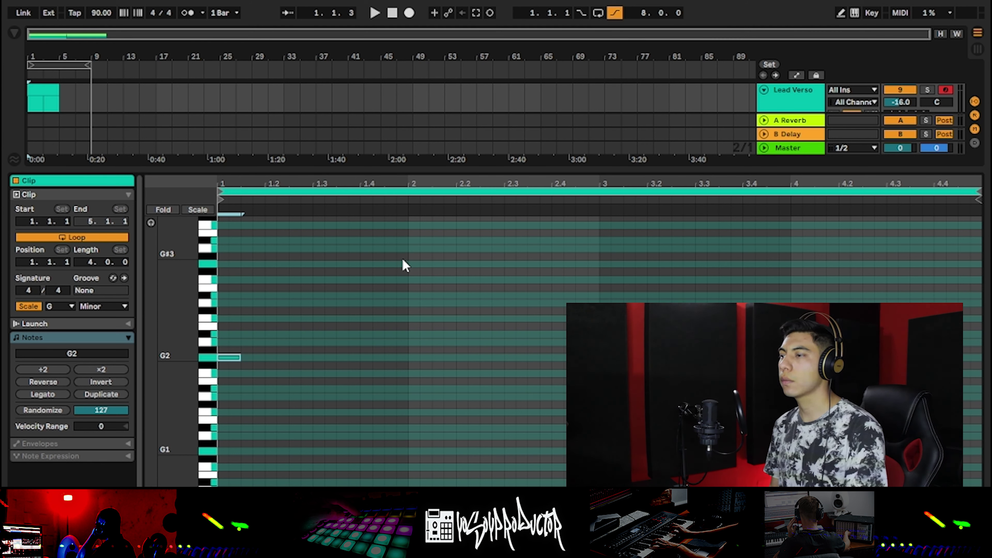
key(space)
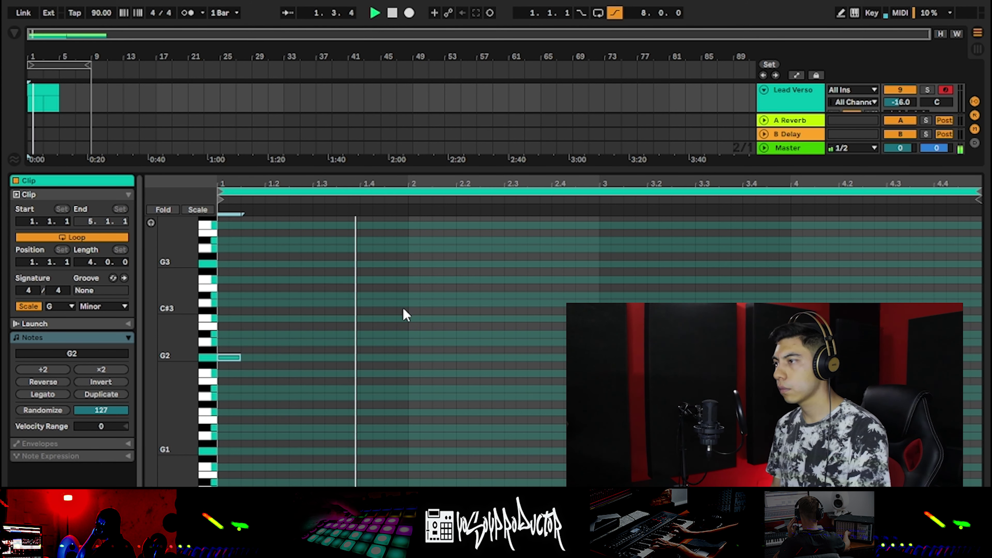
double_click(369, 297)
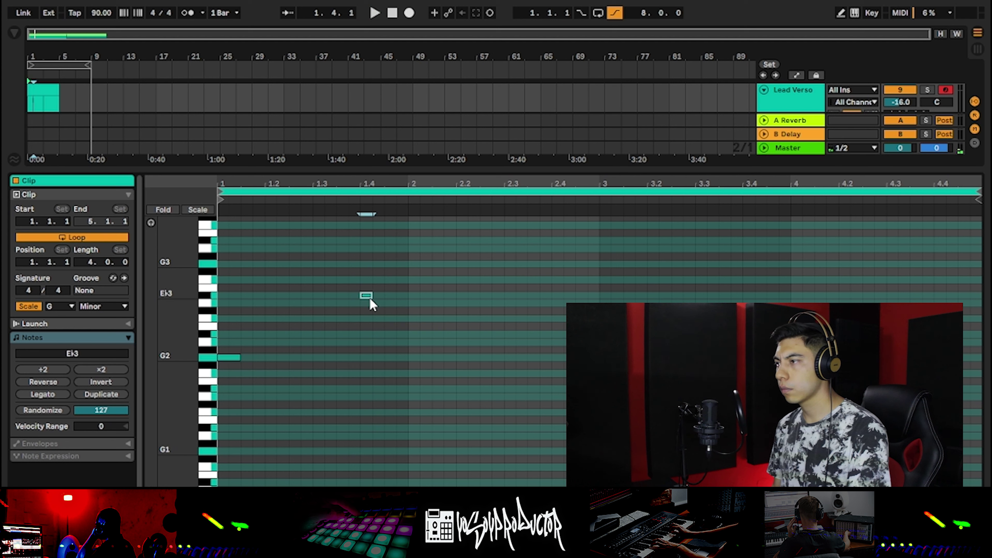
Step: Lengthen the Eb3 on beat 4 of bar 1 to an eighth note, add an equal D3 right after it, and play the result
key(shift+Right)
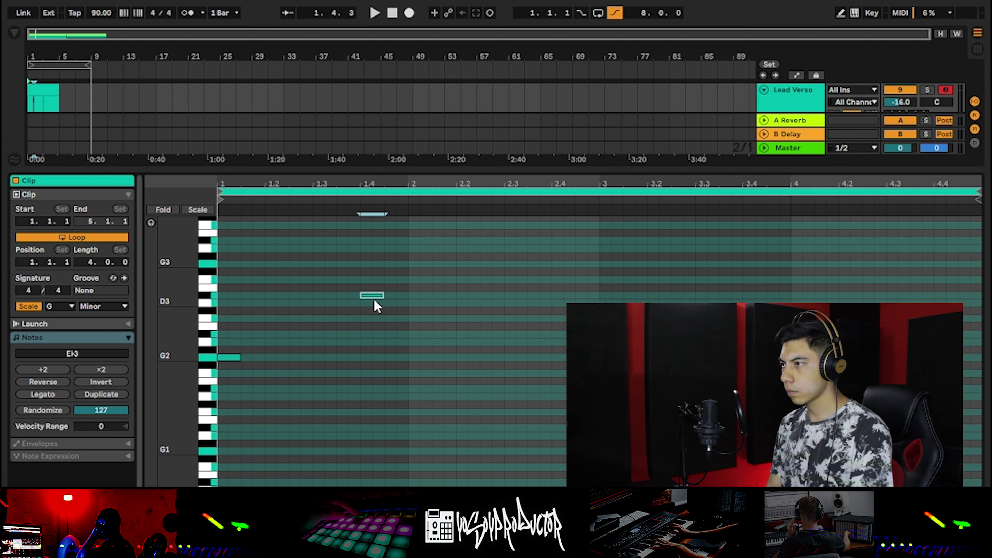
key(ctrl+d)
key(Down)
key(space)
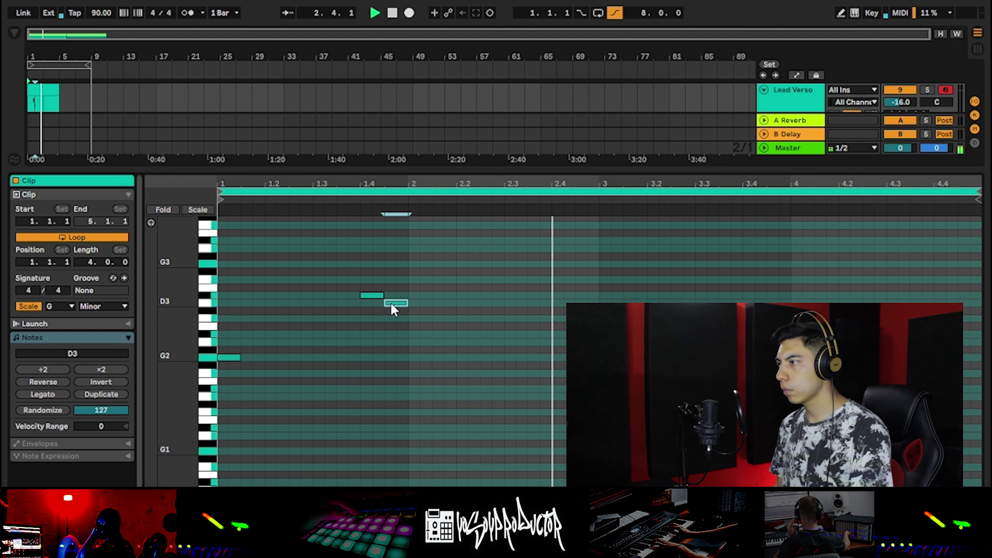
Step: Add an eighth-note Eb3 on beat 4 of bar 2 followed by an eighth-note C3, and listen to the phrase
key(space)
double_click(562, 296)
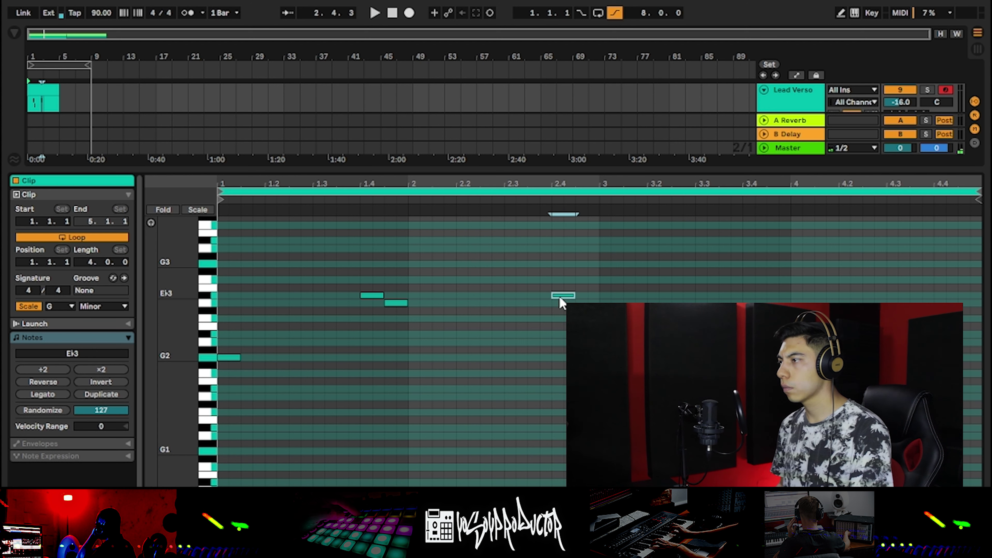
key(ctrl+d)
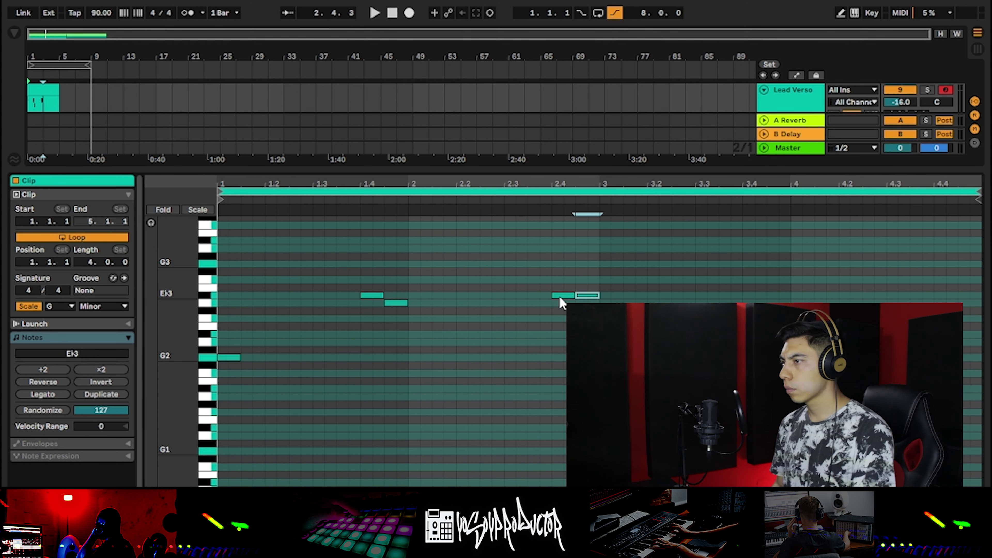
key(Down)
key(Down)
key(Down)
key(space)
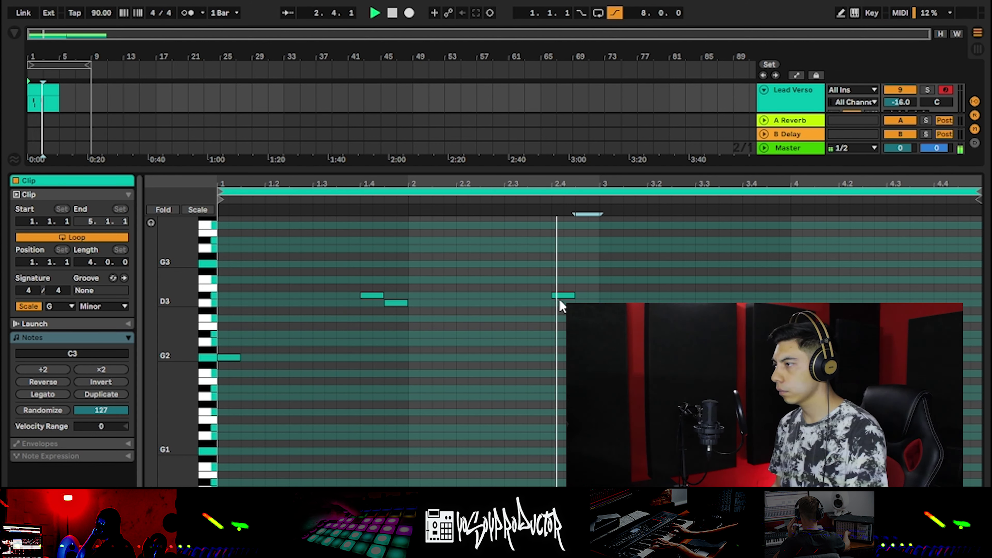
click(563, 296)
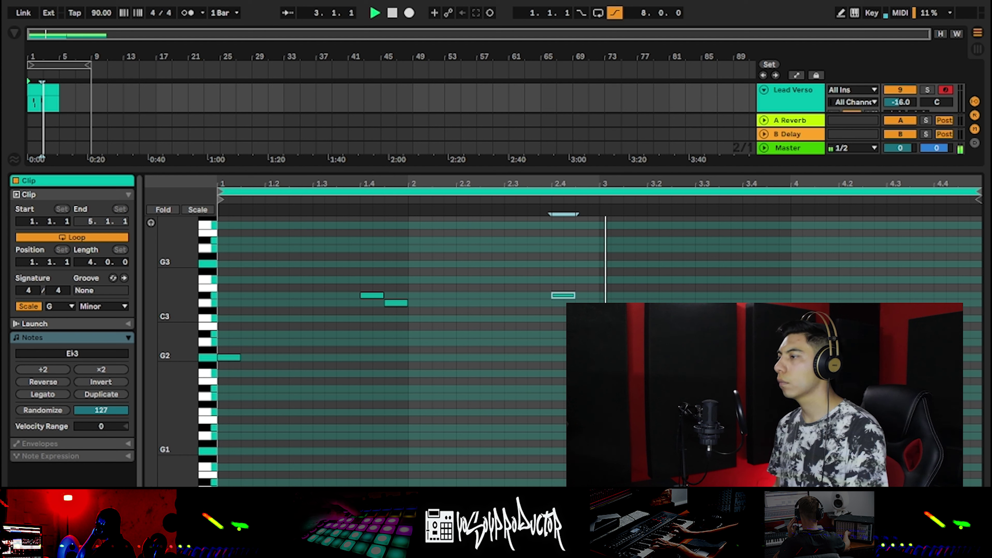
key(space)
Step: Duplicate all notes of bars 1 and 2 into bars 3 and 4 and play them back
drag(601, 391, 209, 266)
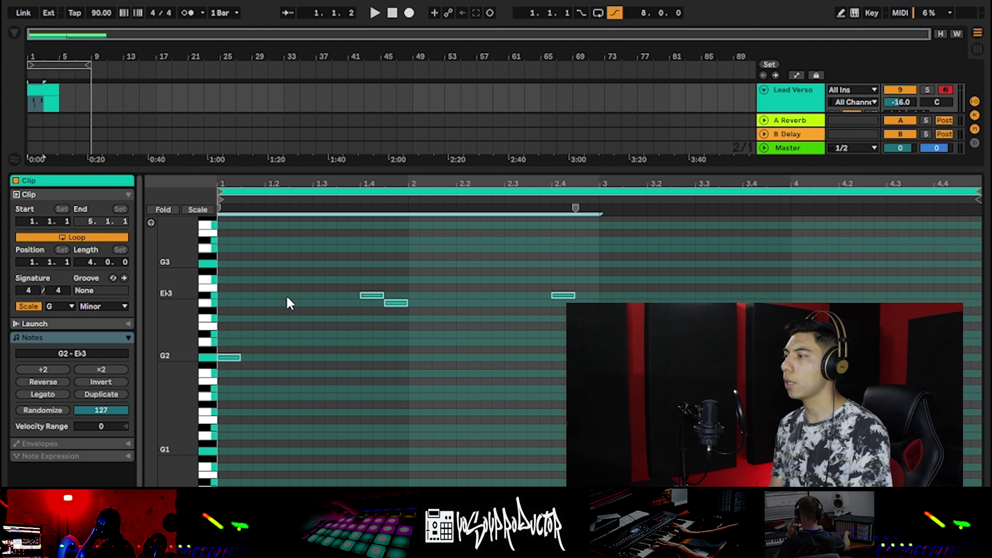
key(ctrl+d)
key(space)
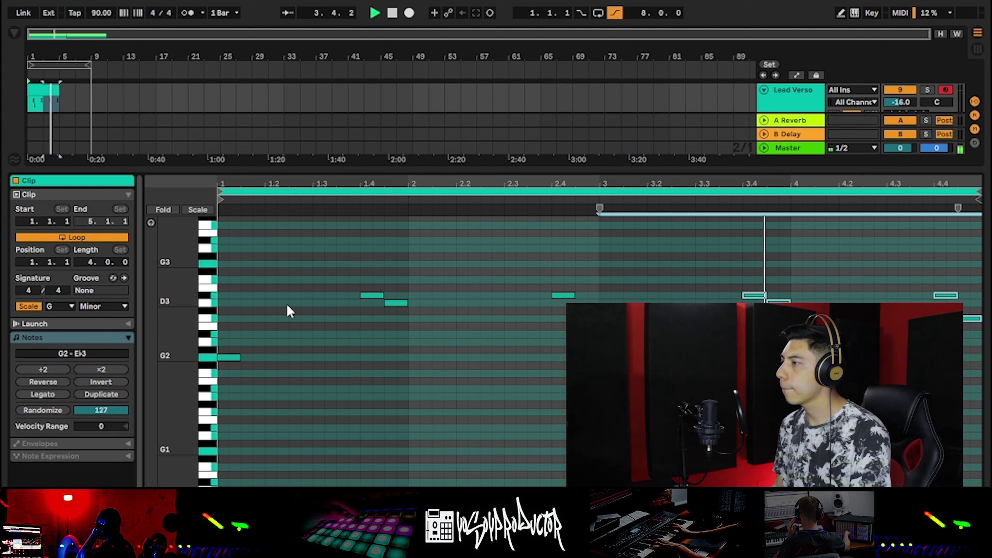
Step: Raise the final note of bar 4 to G3, auditioning A3 first
click(958, 352)
click(965, 319)
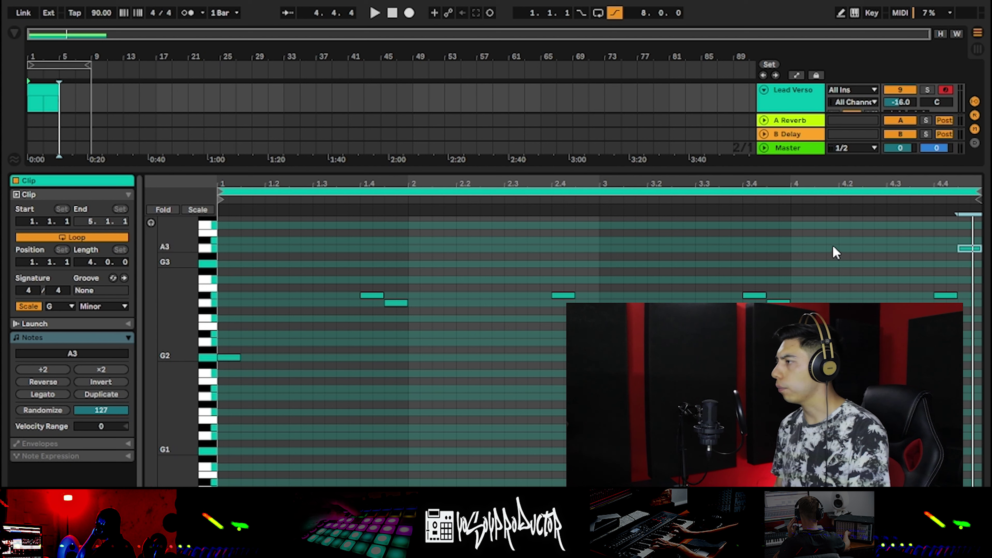
click(875, 198)
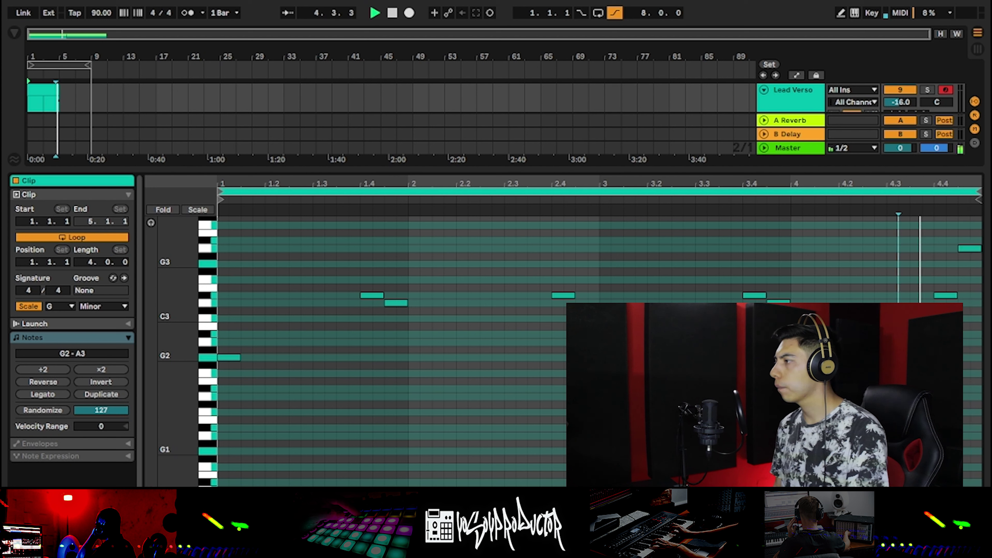
click(959, 250)
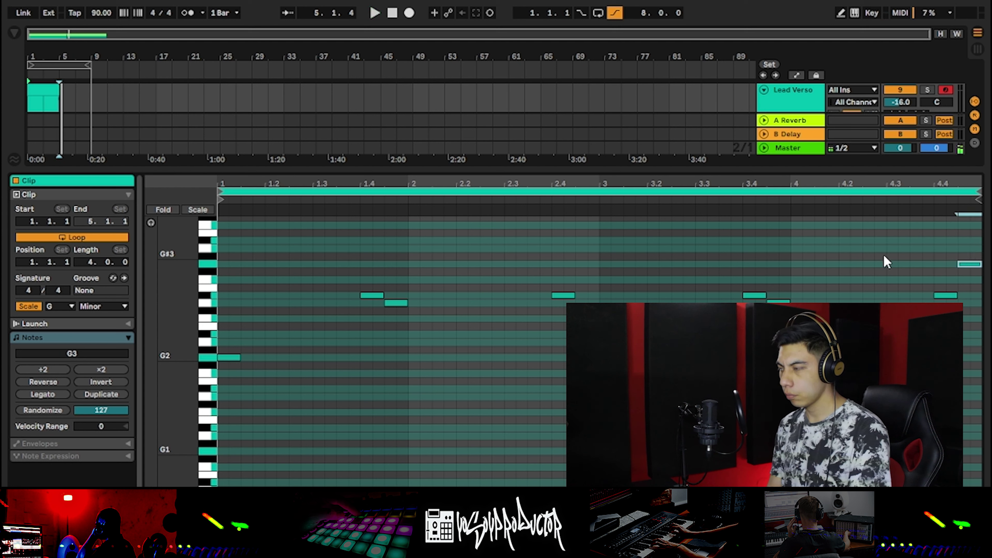
Step: Duplicate the Lead Verso clip into bars 5 to 8 and hide the note editor
drag(666, 171, 666, 387)
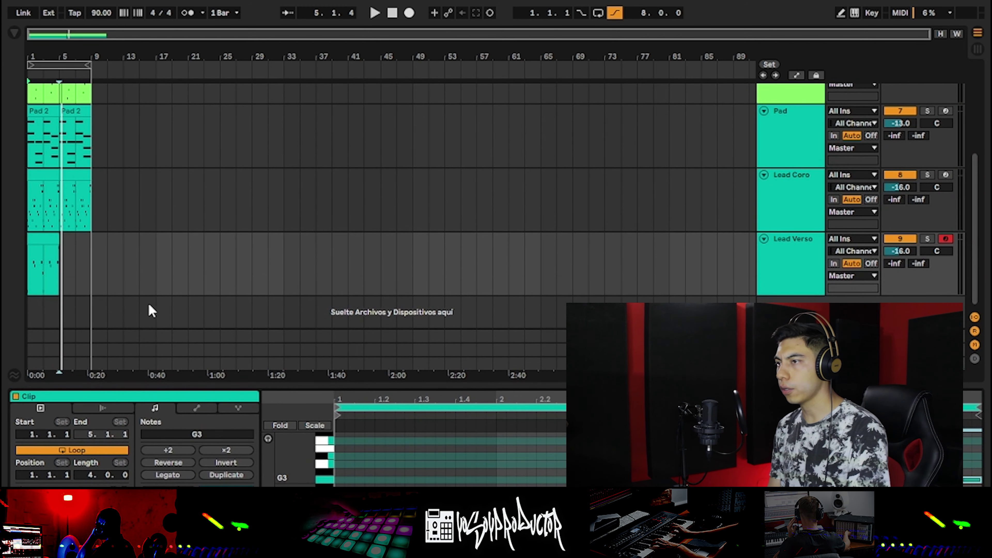
key(ctrl+d)
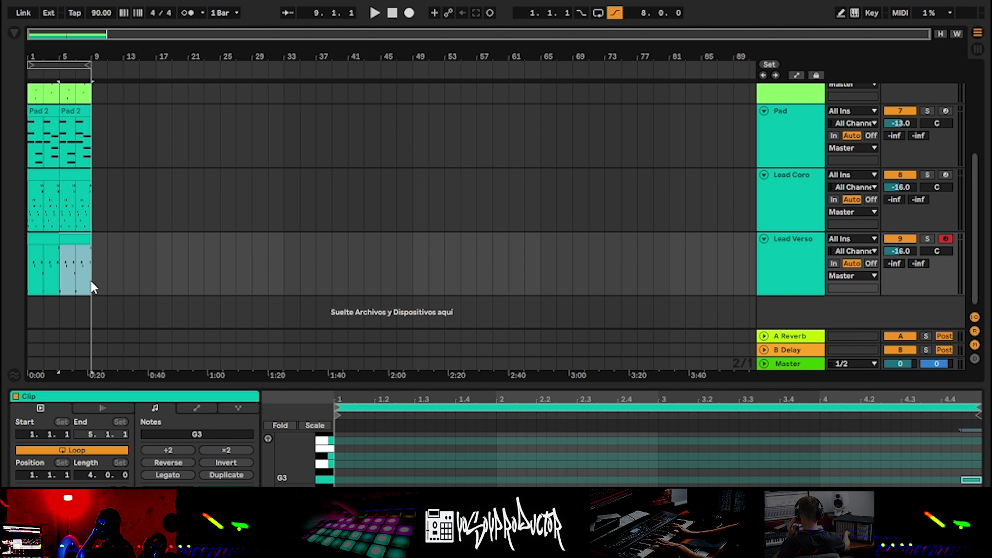
key(ctrl+alt+l)
scroll(210, 263, up, 1)
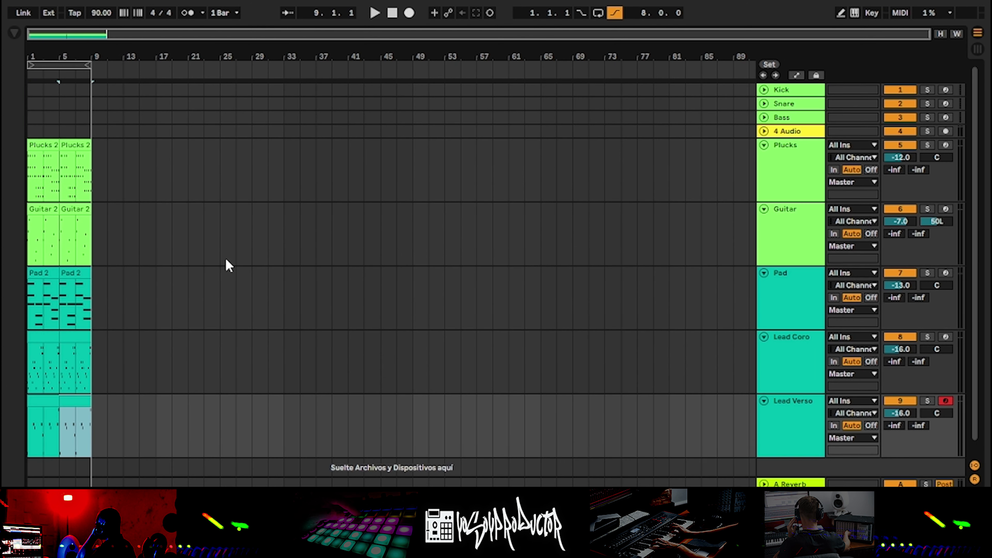
Step: Audition the DJ_LUIAN_drum_loops samples, place DJ_LUIAN_drum_loop_hastaabajo_85.wav on audio track 4 over bars 1 to 4, and play the beat
click(16, 33)
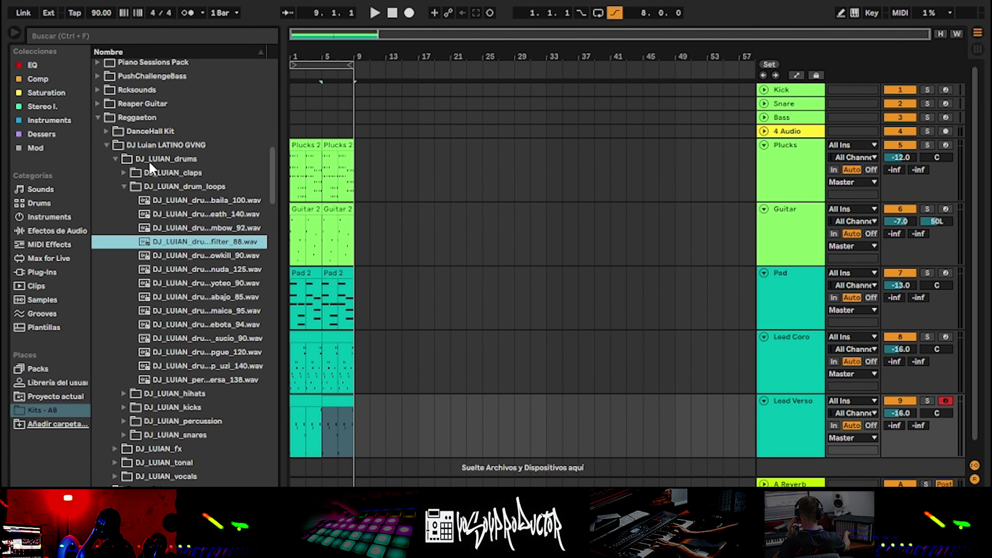
click(161, 199)
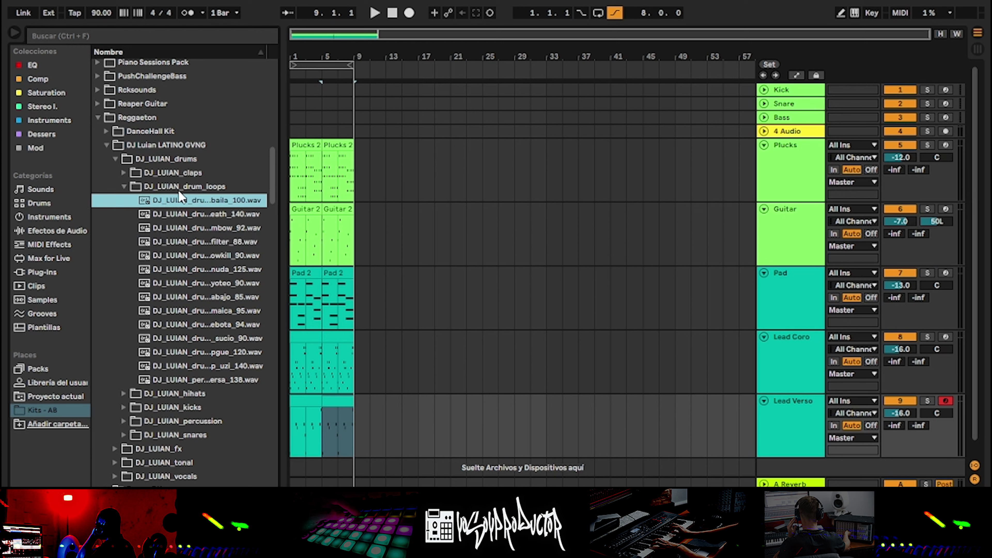
click(214, 269)
key(Up)
key(Up)
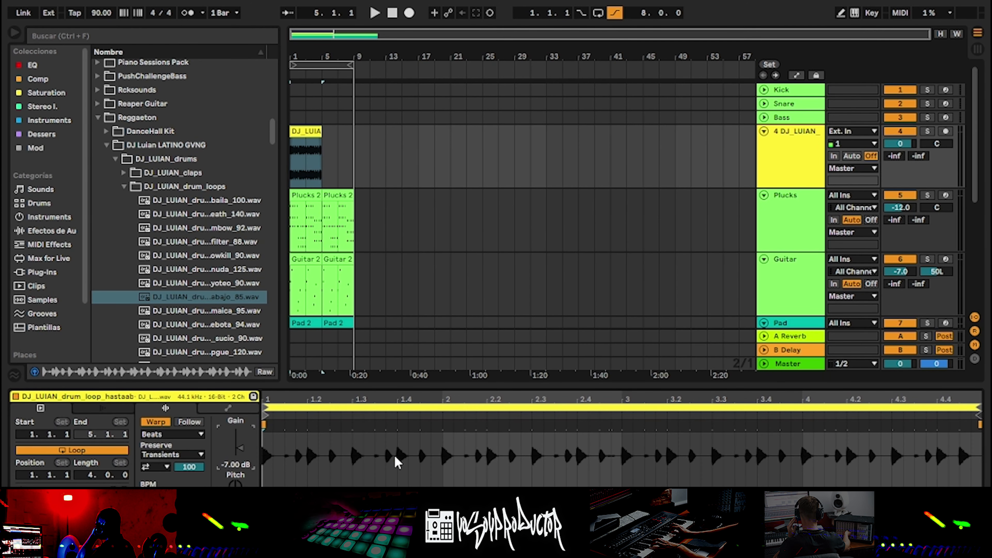
key(space)
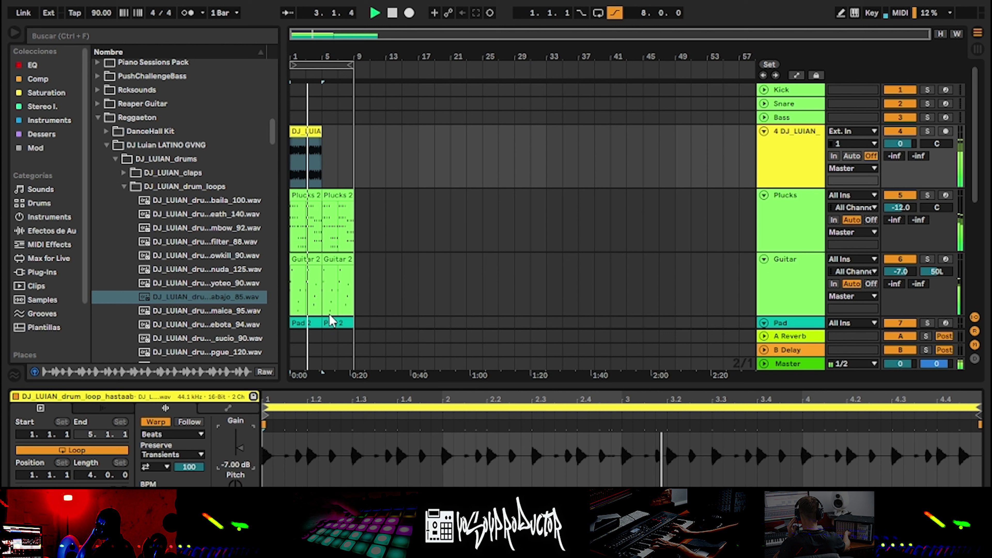
Step: Duplicate the drum loop clip into bars 5 to 8 and hide the clip editor
click(299, 130)
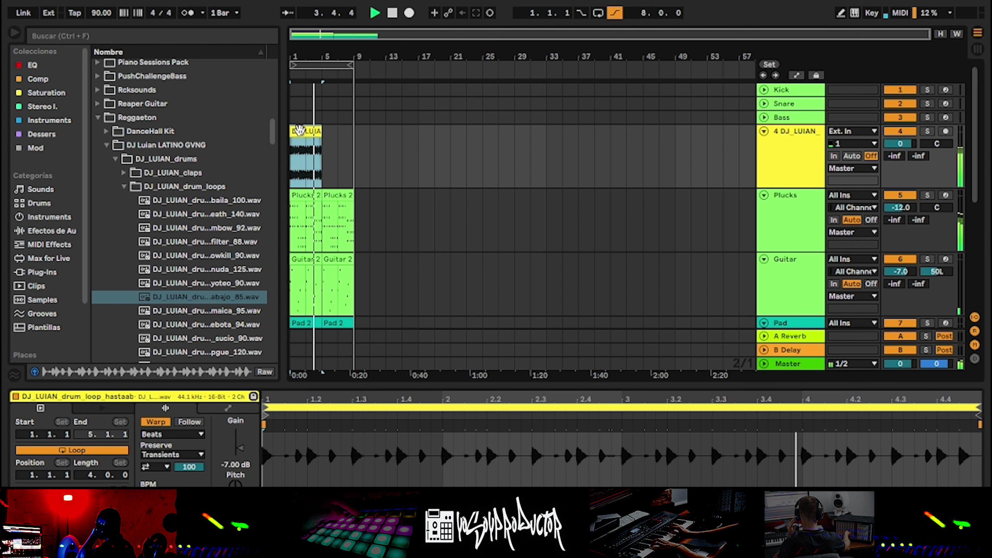
key(ctrl+d)
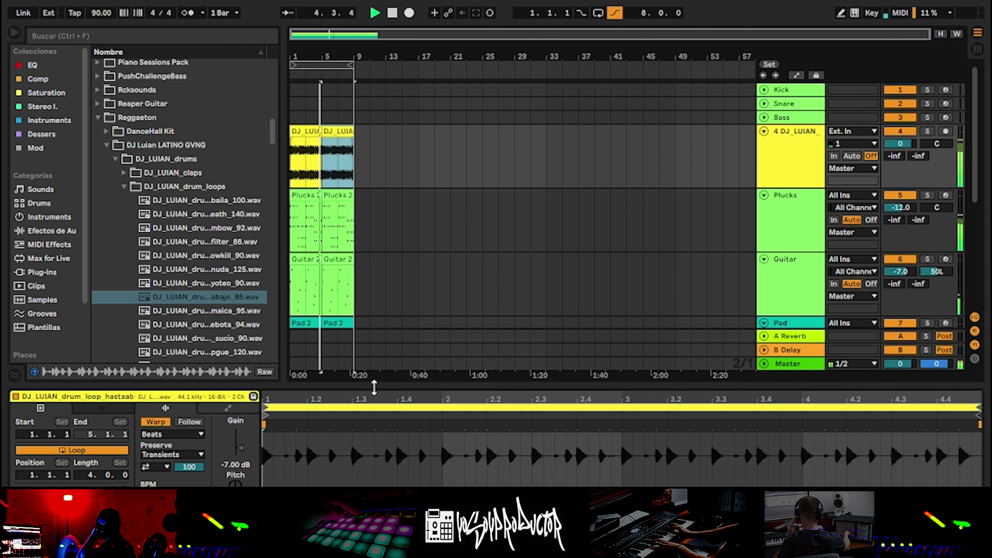
drag(375, 387, 376, 392)
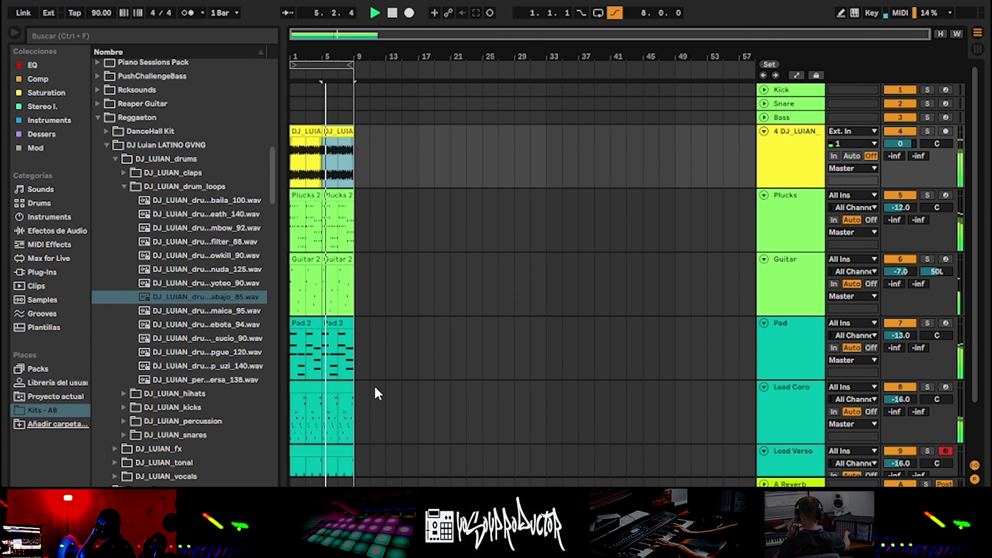
Step: Collapse the Guitar, Pad, Lead Coro and Lead Verso tracks in the arrangement
scroll(373, 397, down, 1)
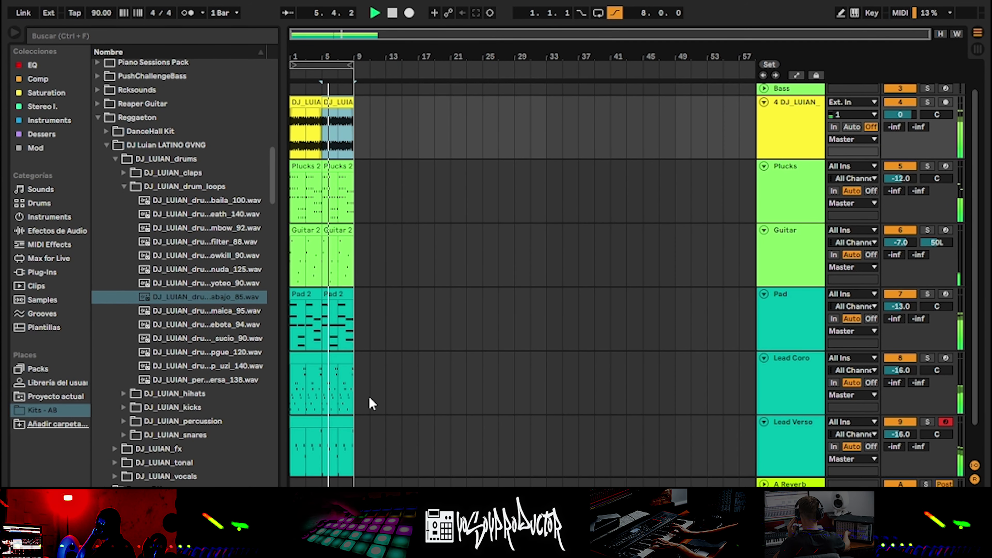
click(777, 437)
shift+click(778, 244)
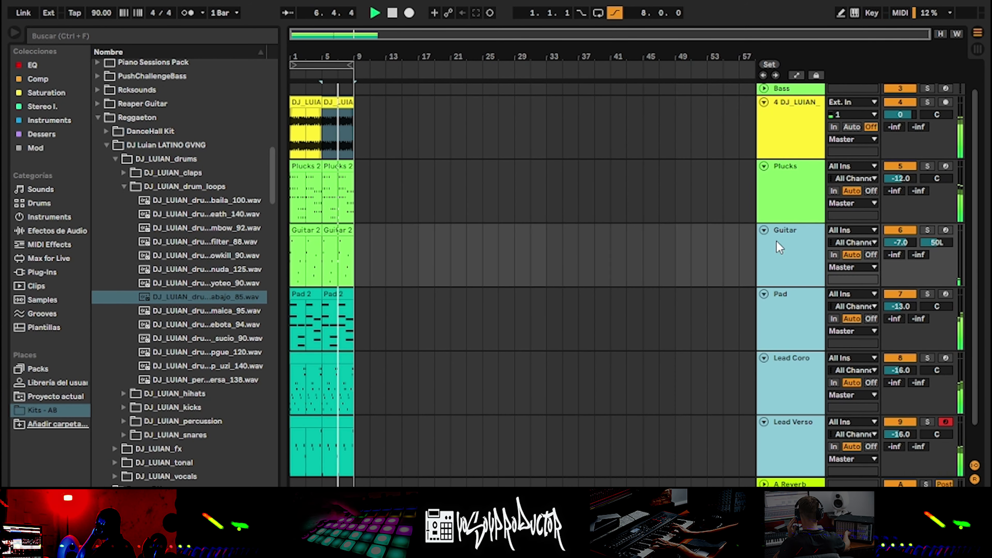
key(u)
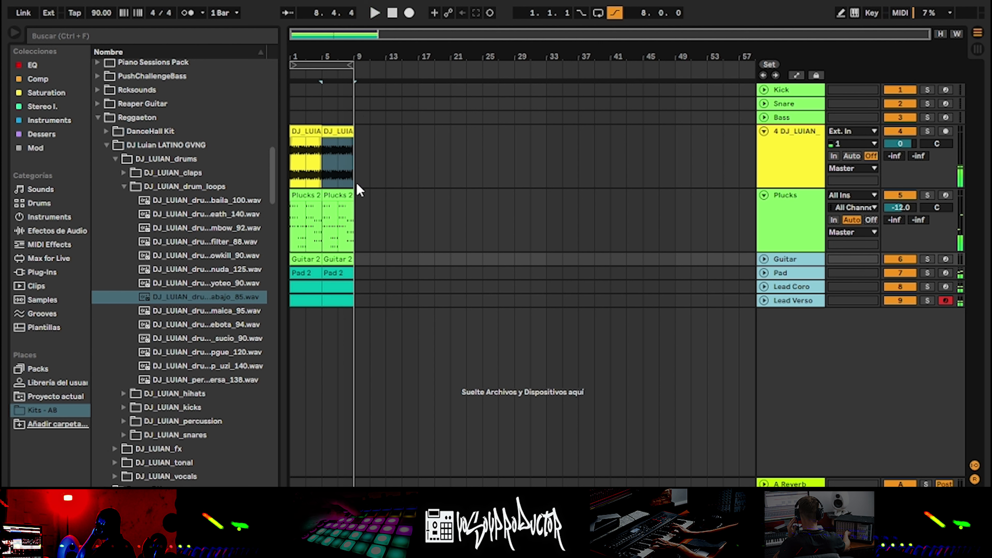
Step: Repeat the eight-bar block of all tracks from the drum loop to Lead Verso through bar 64 and fit the arrangement width
click(359, 172)
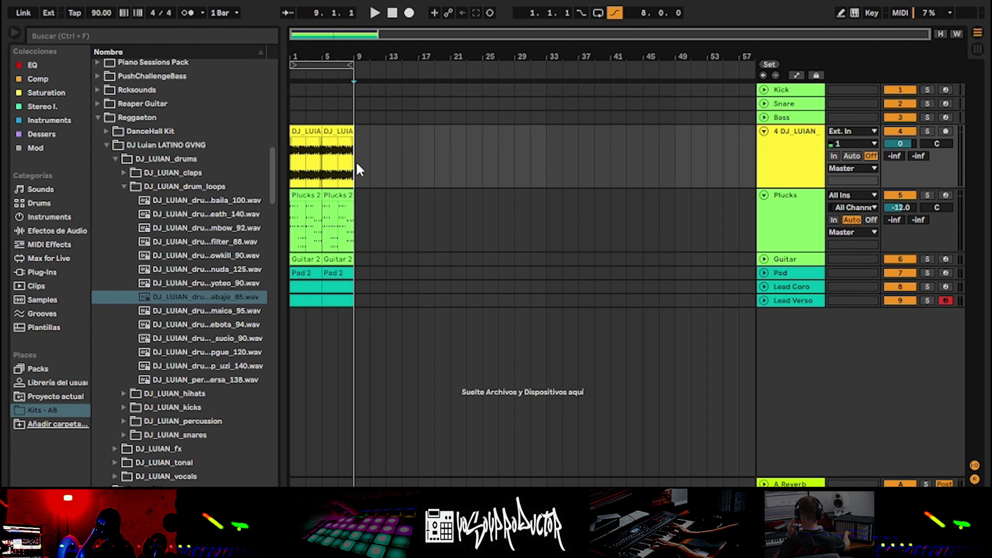
drag(356, 168, 291, 235)
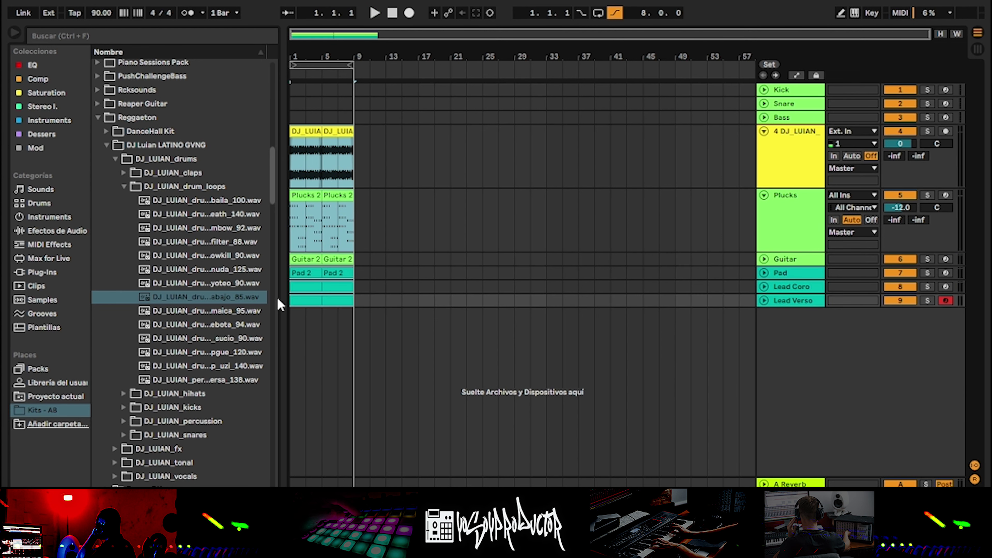
click(370, 157)
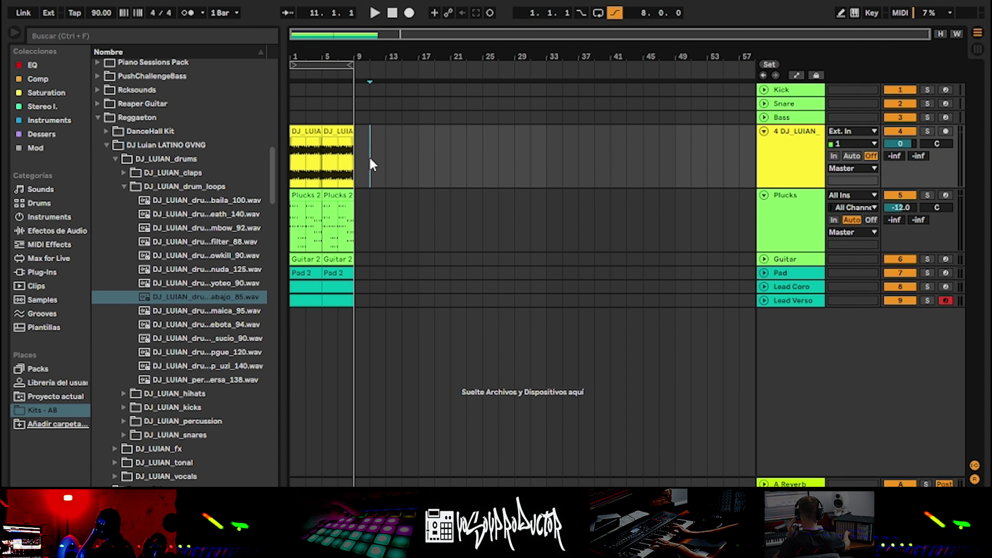
drag(362, 155, 295, 311)
key(ctrl+d)
key(ctrl+d)
key(ctrl+d)
key(ctrl+d)
key(ctrl+d)
key(ctrl+d)
key(ctrl+d)
key(ctrl+d)
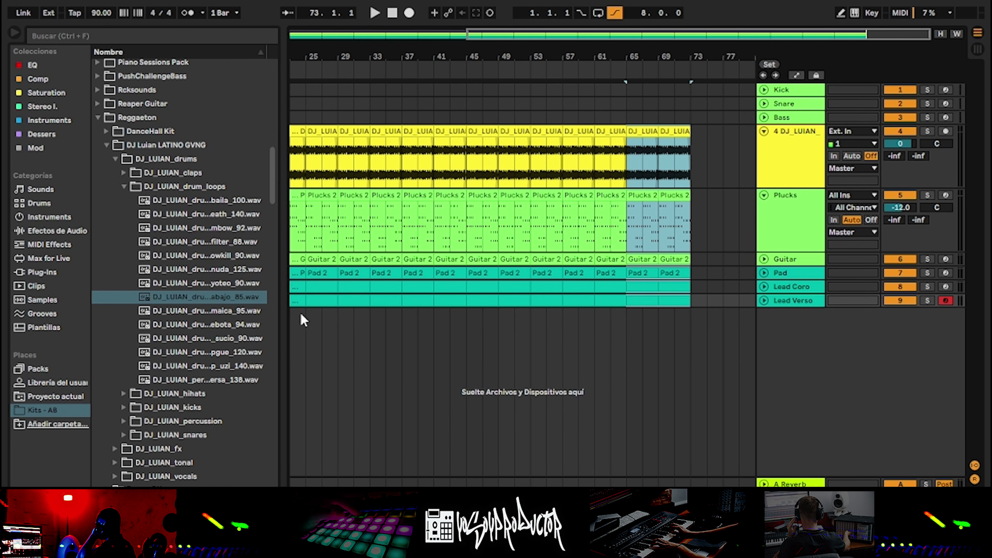
key(Delete)
click(375, 380)
key(w)
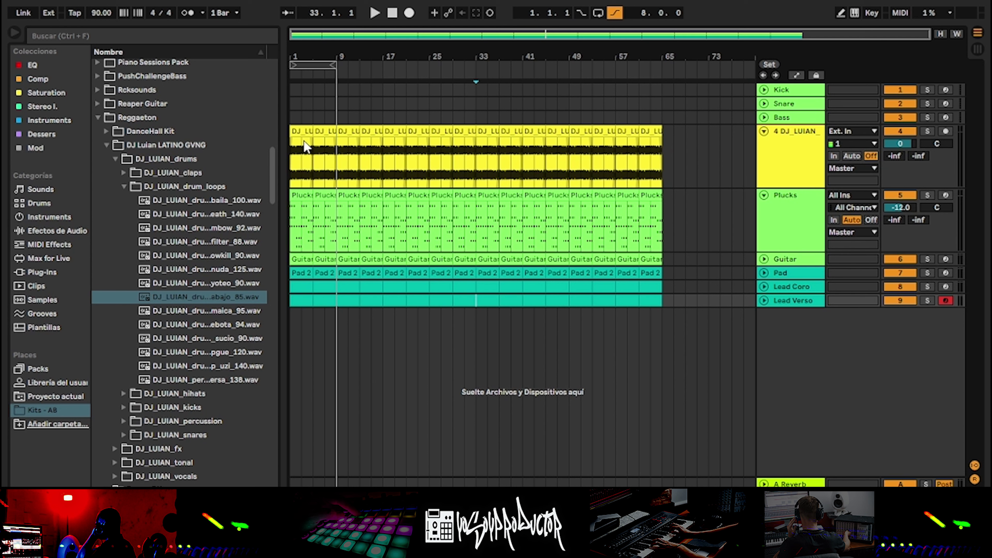
Step: Try clearing bars 1 to 8 from the drum loop track through Lead Coro, and undo the deletion
drag(297, 122, 323, 241)
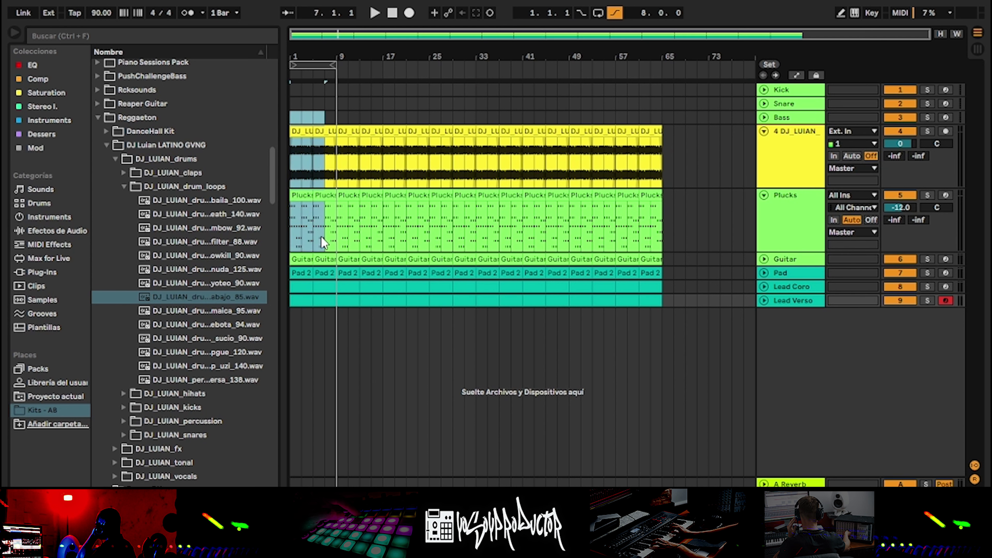
drag(308, 279, 333, 284)
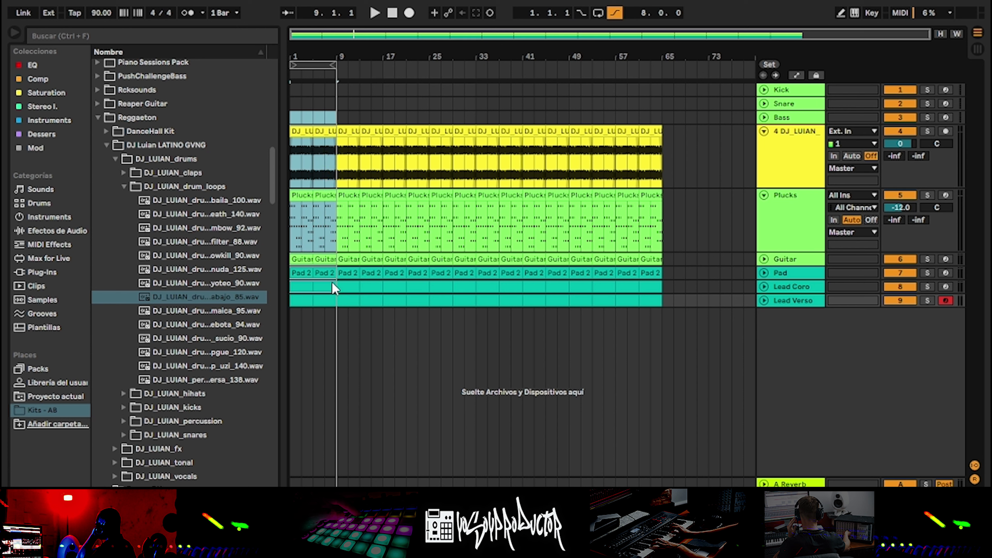
key(Delete)
click(303, 269)
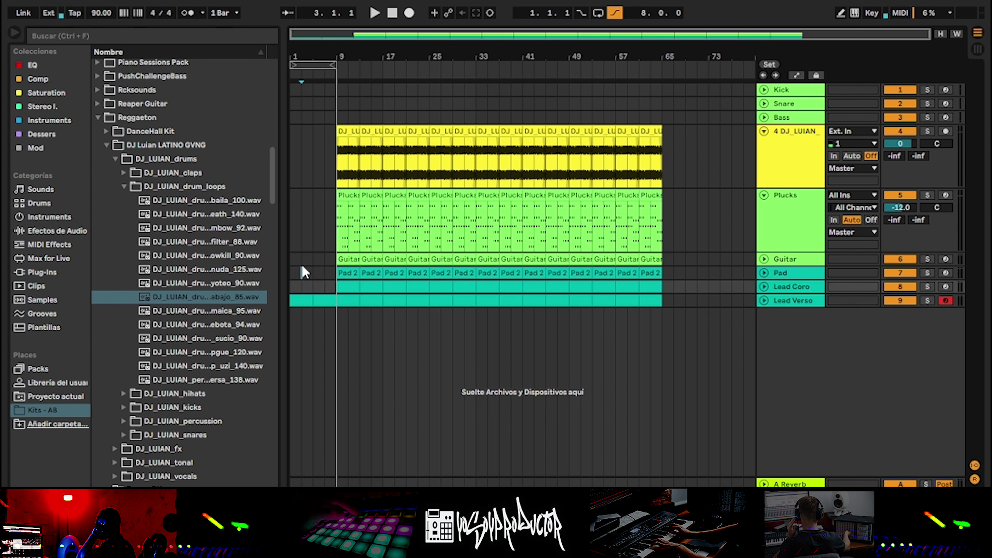
key(ctrl+z)
Step: Delete the drum loop from bars 1 to 8
drag(291, 111, 290, 171)
key(Delete)
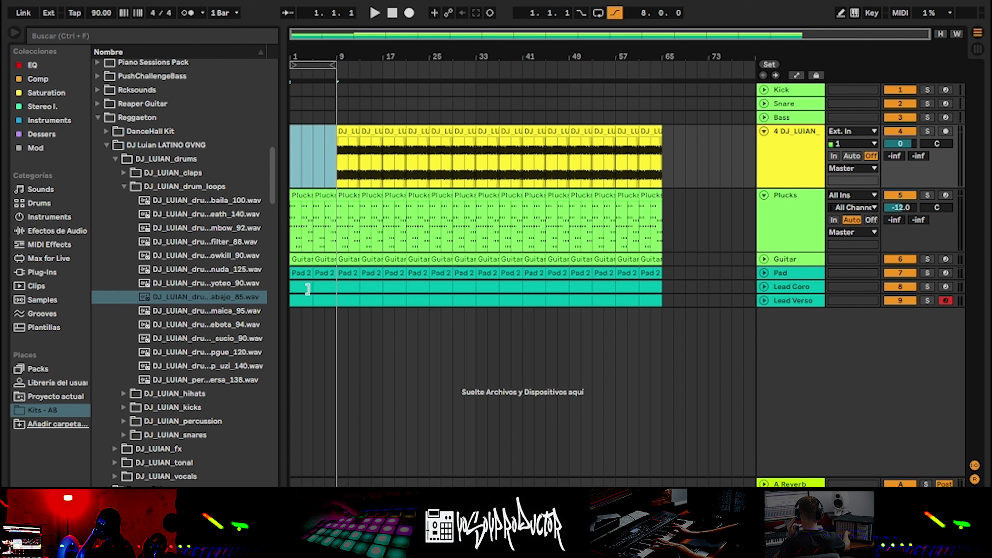
Step: Rename the Lead Verso track as Bell Verso and remove its clips from bars 1 to 8
click(785, 303)
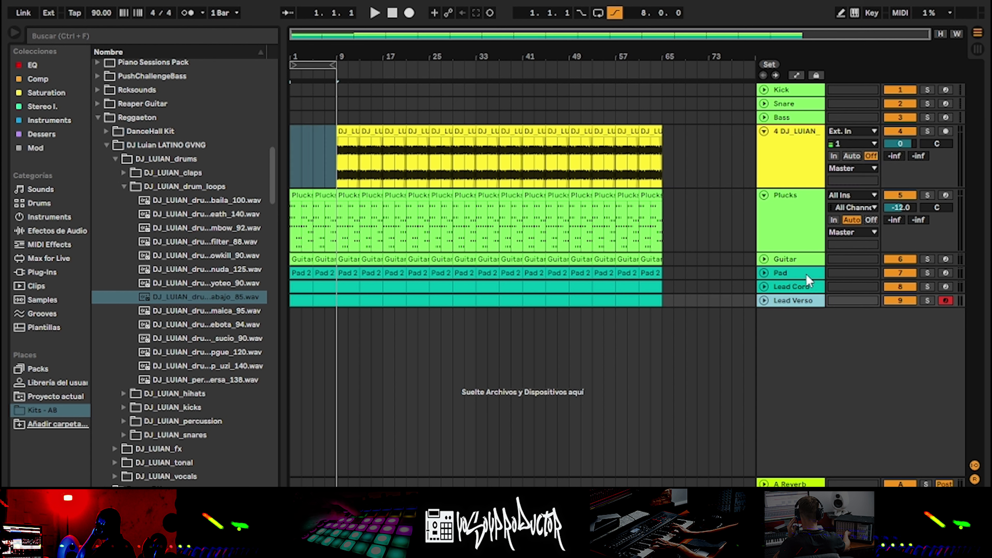
key(ctrl+r)
click(308, 301)
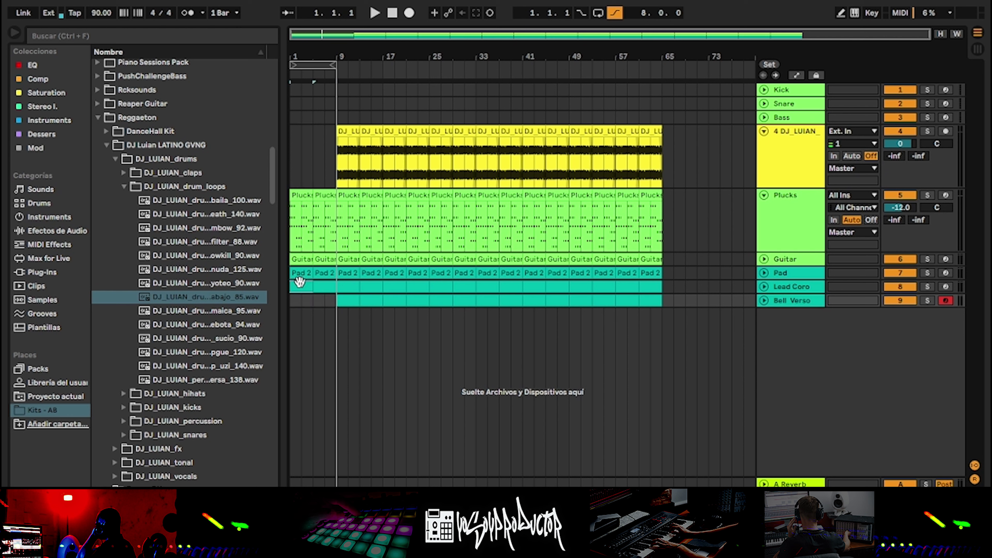
Step: Delete the Lead Coro clip from bars 1 to 4 and play back the end of the intro
drag(300, 281, 315, 291)
key(Delete)
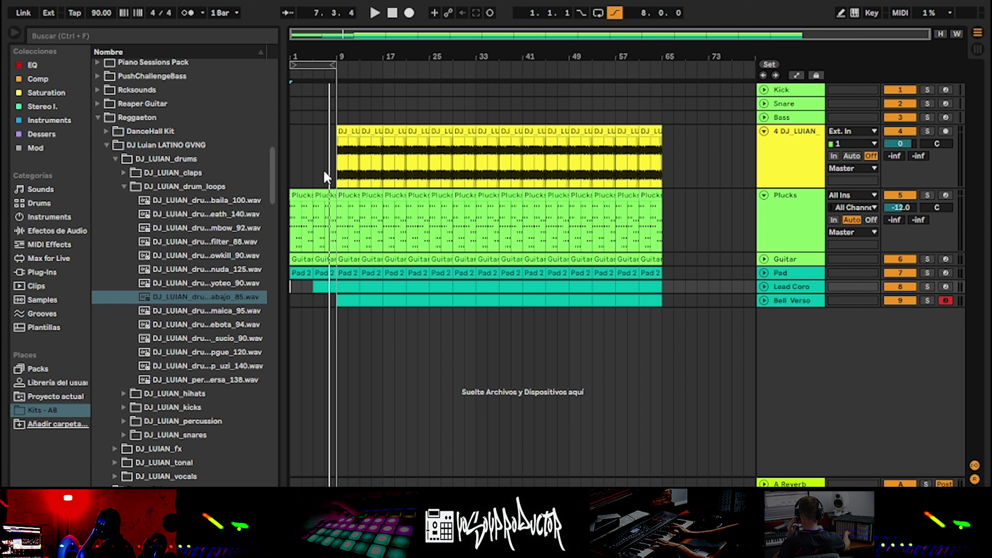
click(325, 172)
key(space)
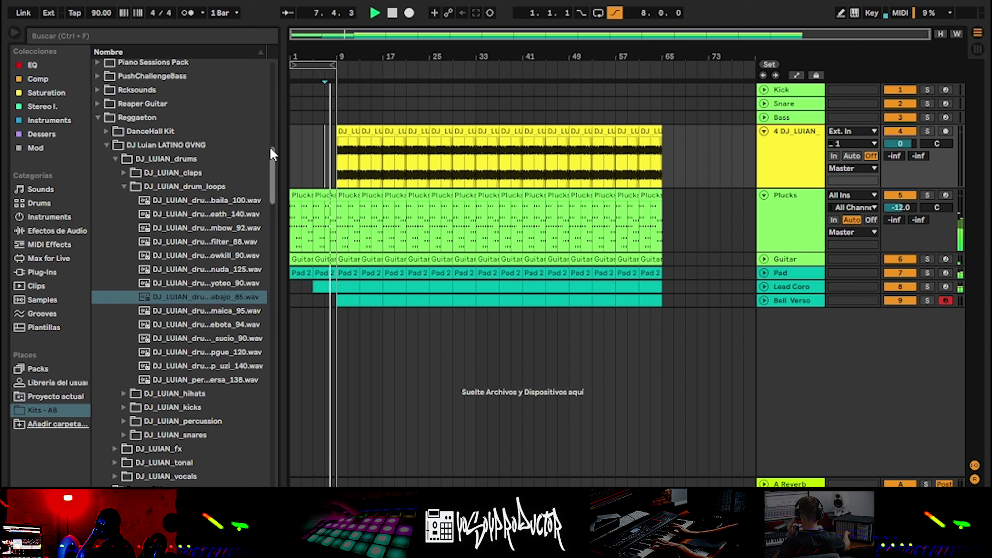
Step: Delete the Plucks clips from bars 1 to 8 and play the intro from the start
drag(296, 171, 317, 209)
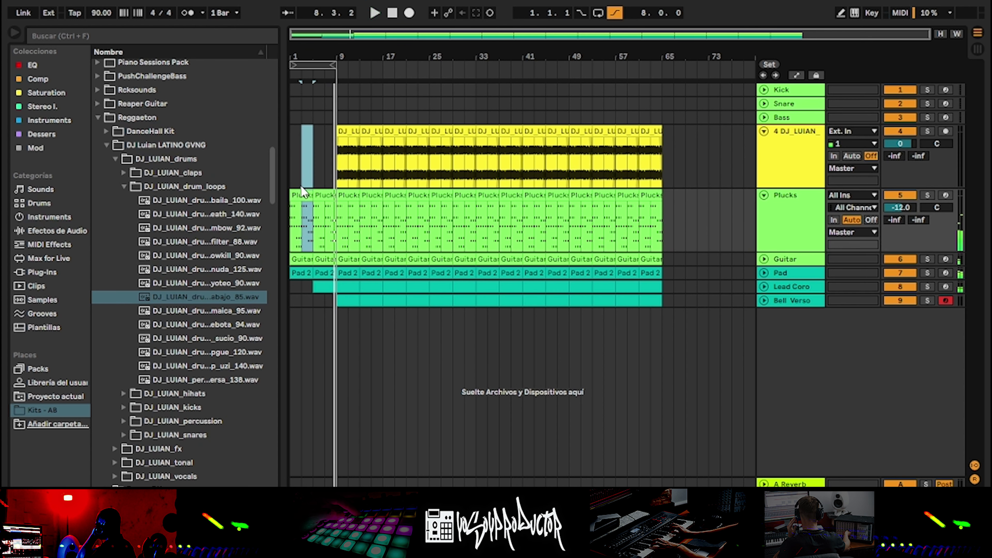
key(space)
drag(291, 161, 335, 228)
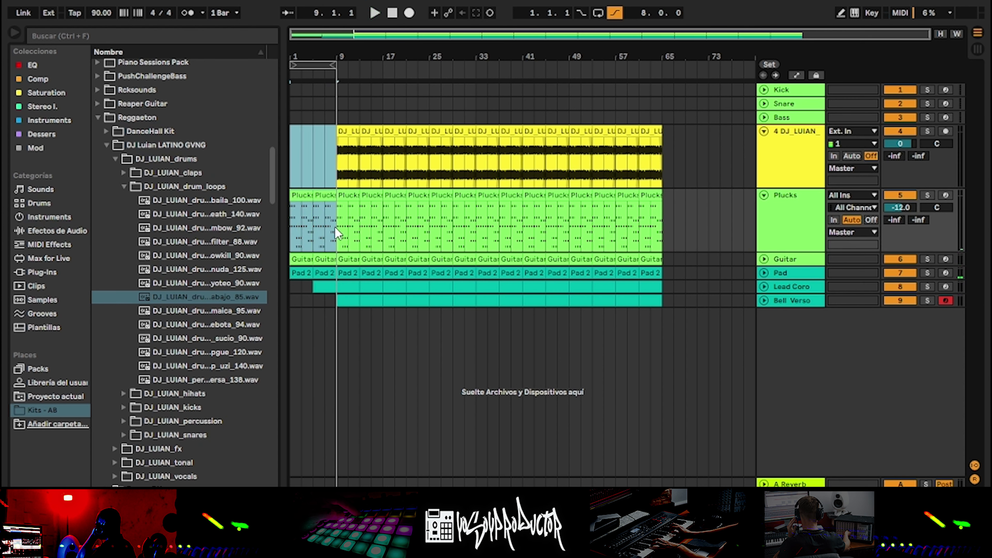
key(Delete)
click(318, 186)
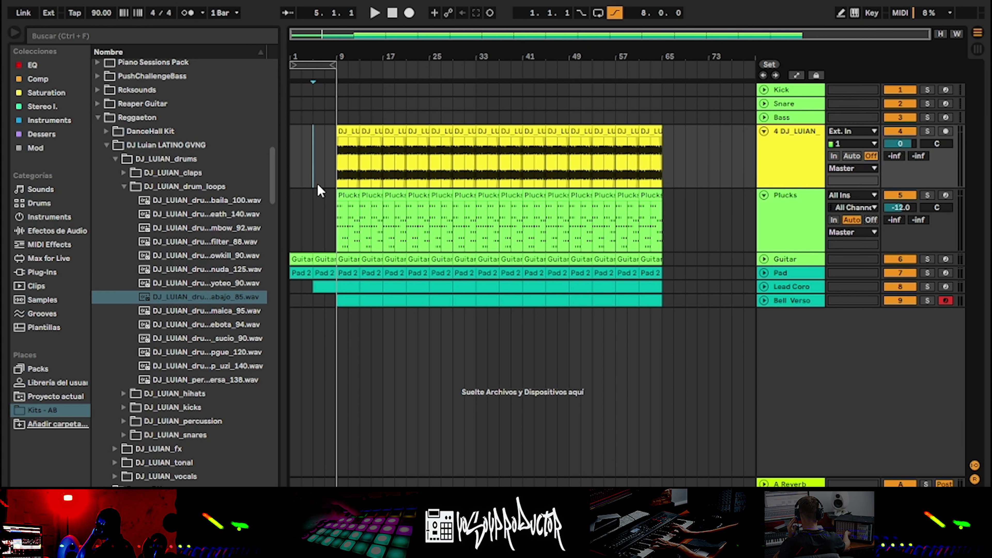
key(space)
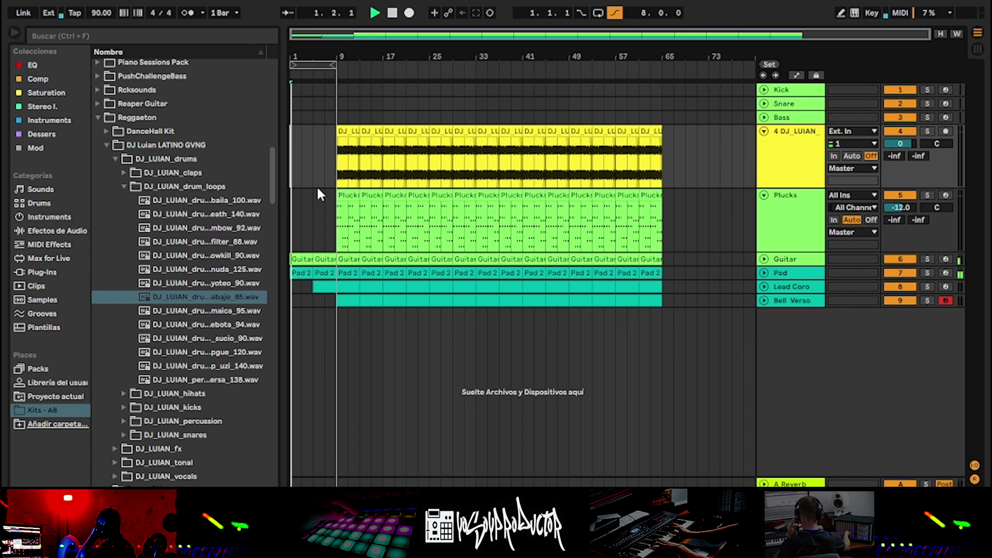
Step: Cut about the last half bar before bar 9 from the Guitar, Pad and Lead Coro tracks
click(317, 185)
key(plus)
key(plus)
key(plus)
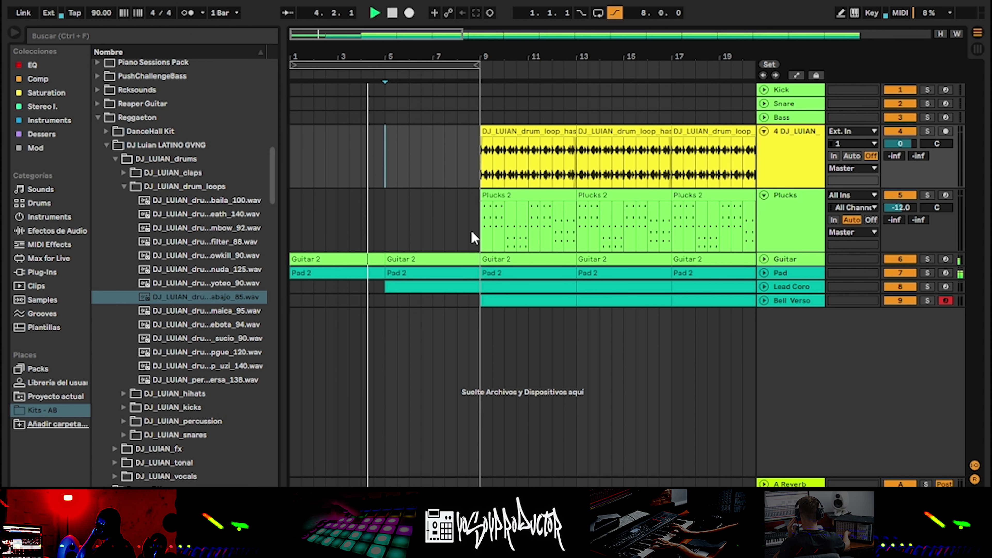
click(469, 238)
drag(471, 231, 475, 301)
key(Delete)
click(459, 230)
Step: Color the clips in bars 9 to 16 bright green, from the drum loop track through Lead Coro
scroll(458, 230, down, 3)
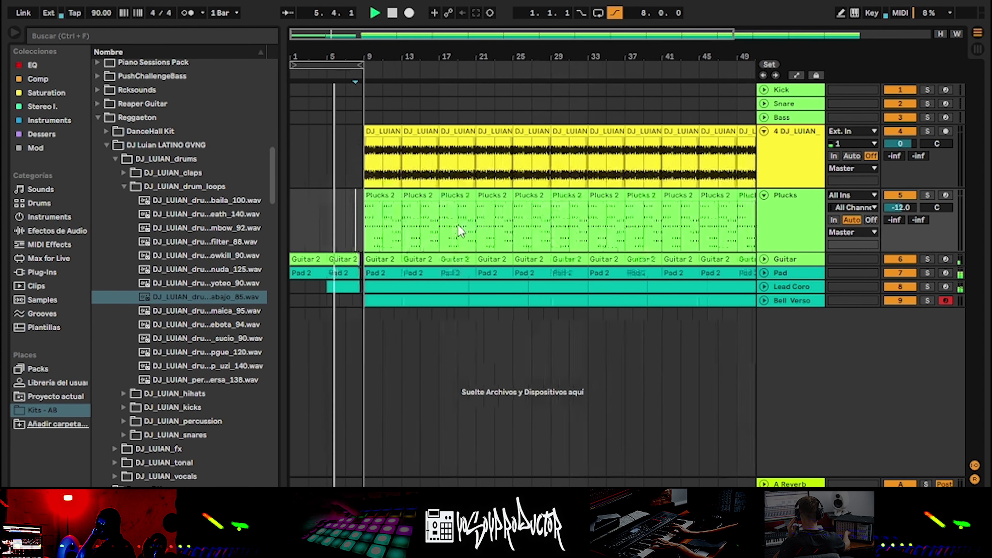
scroll(404, 233, down, 2)
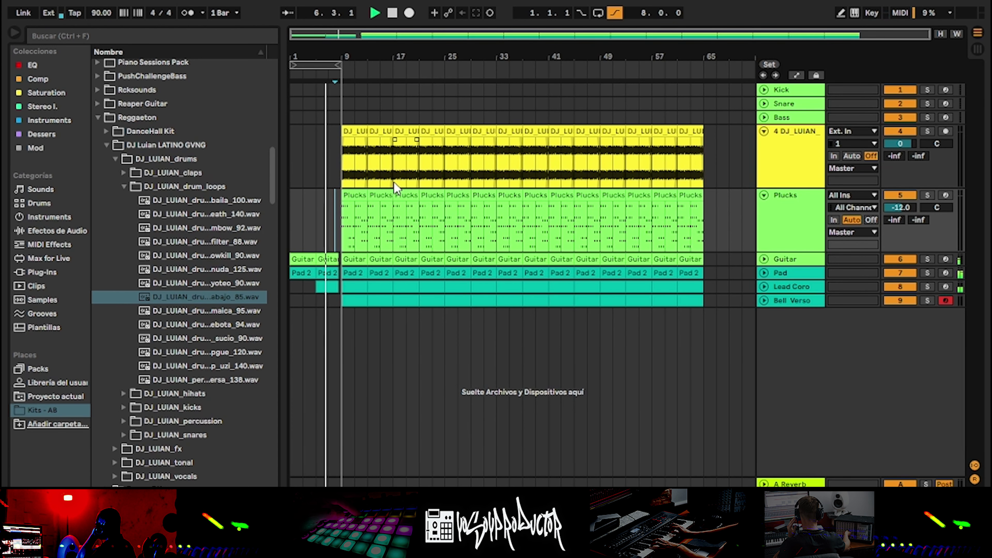
drag(395, 180, 344, 299)
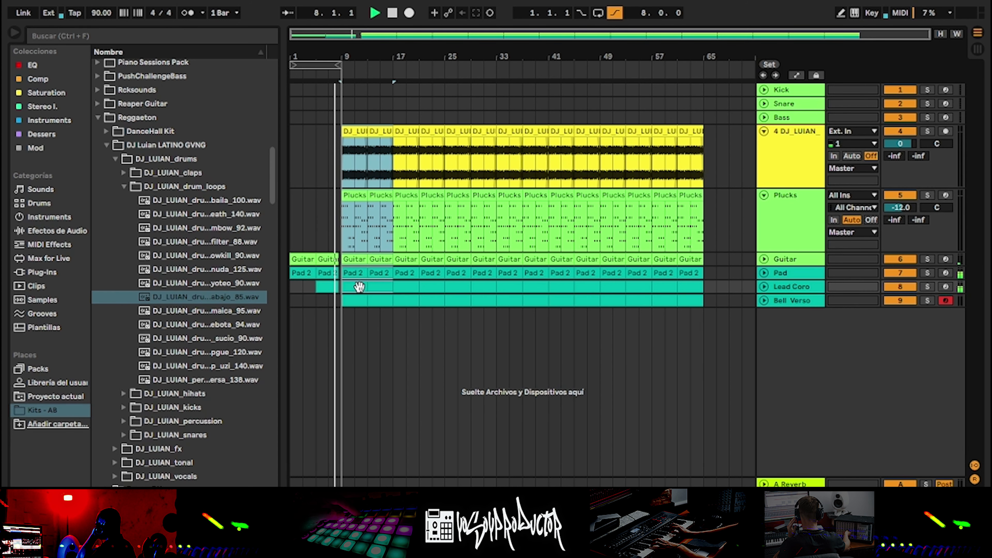
right_click(379, 290)
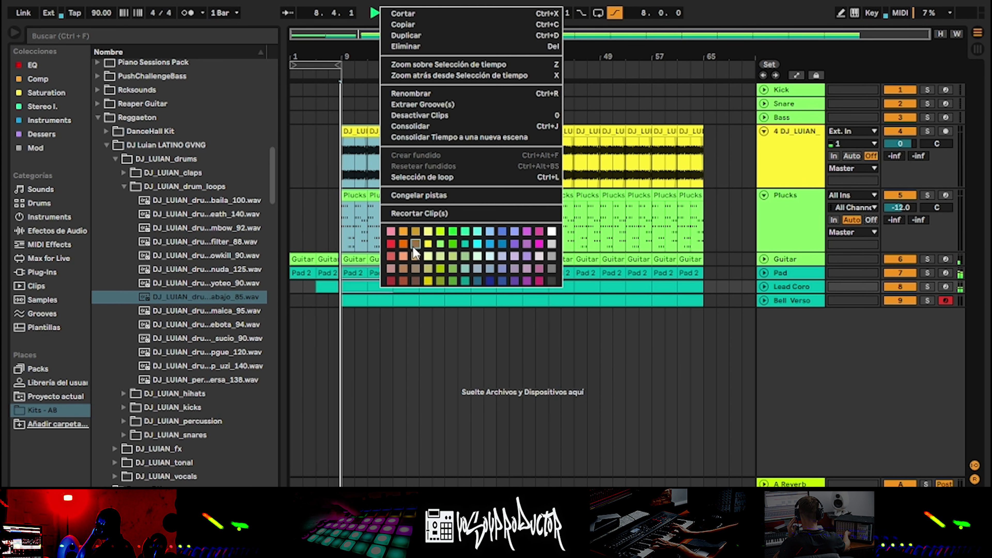
click(450, 233)
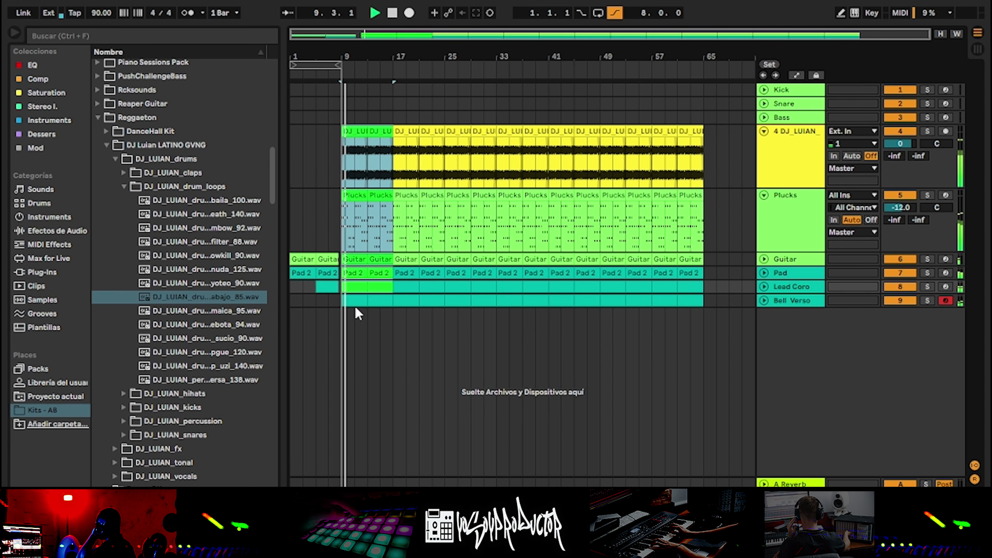
Step: Delete the Bell Verso clips from bars 9 to 24
drag(345, 302, 391, 303)
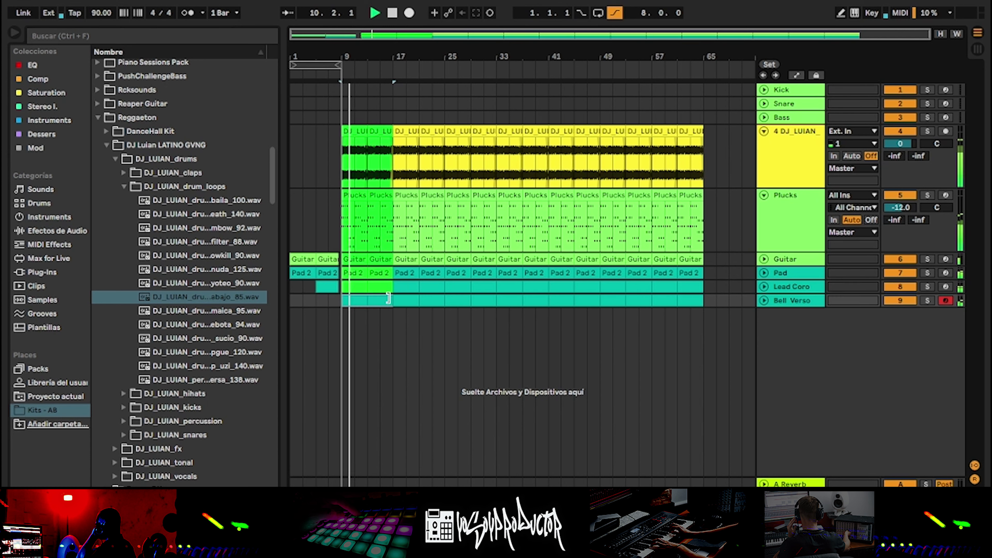
key(Delete)
click(378, 301)
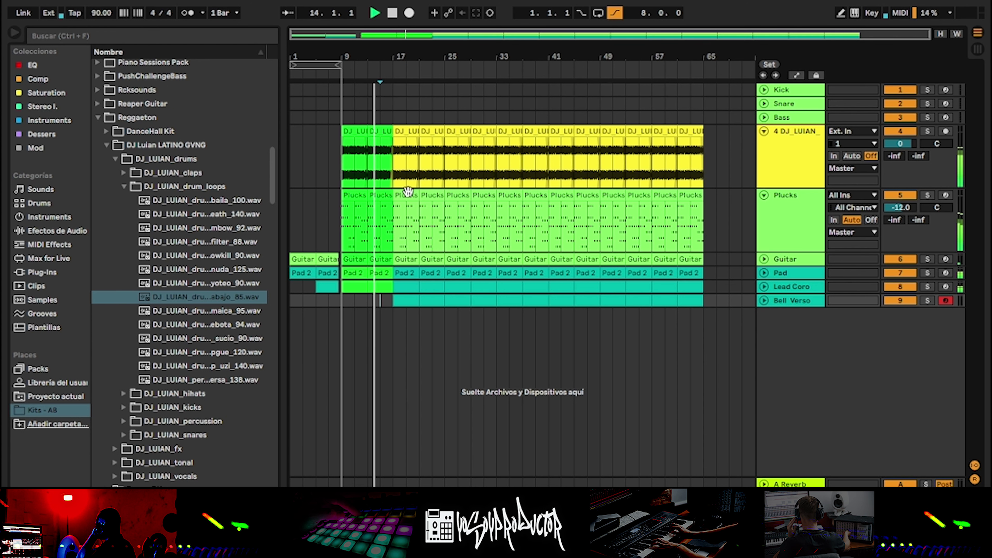
scroll(402, 178, up, 3)
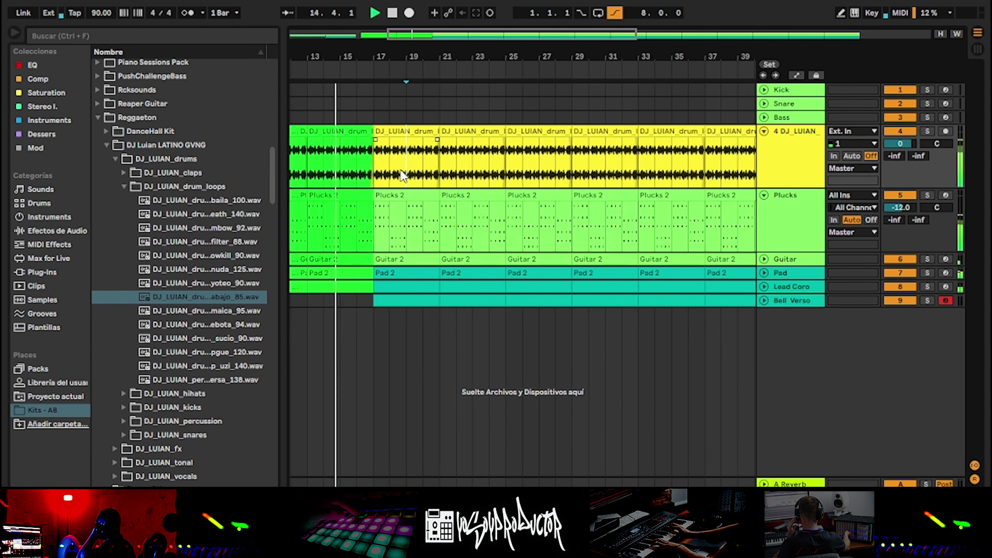
scroll(402, 180, down, 3)
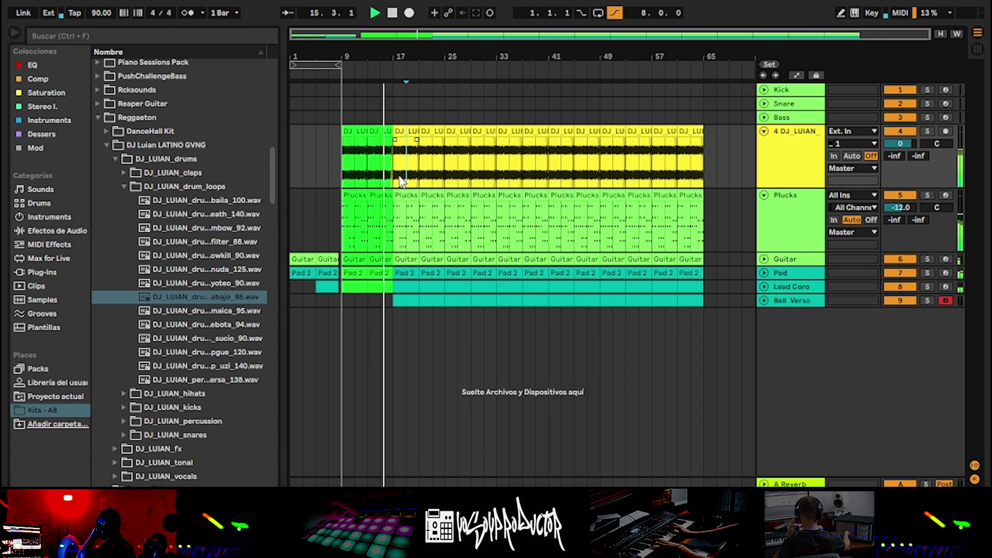
drag(402, 295, 429, 296)
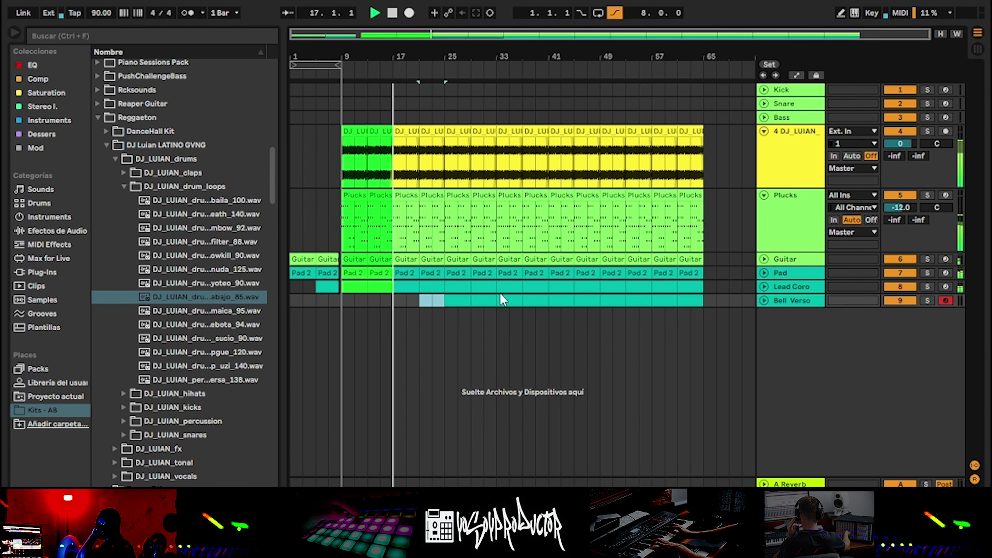
Step: Clear the drum loop and Plucks from bars 33 to 36 and all tracks from bars 37 to 64
drag(499, 177, 547, 265)
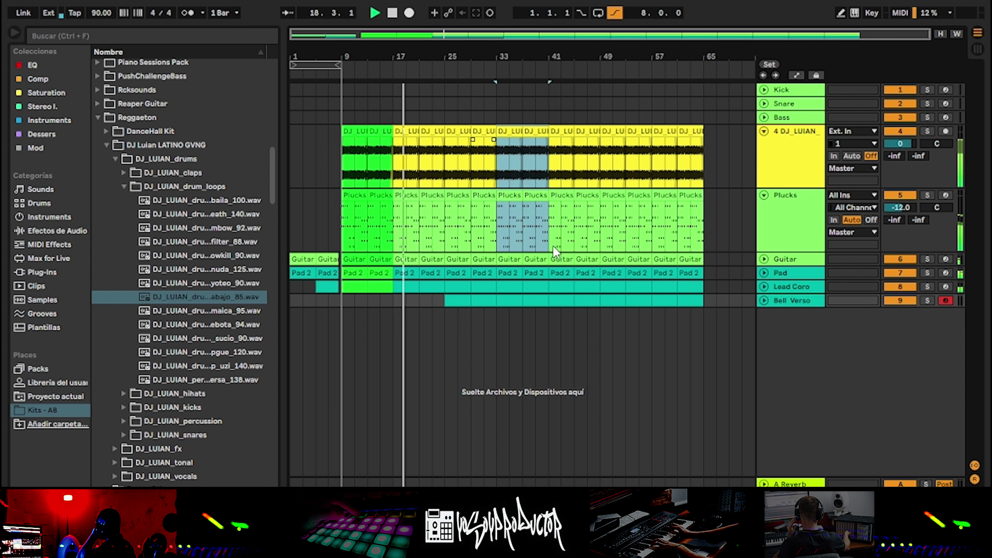
key(Delete)
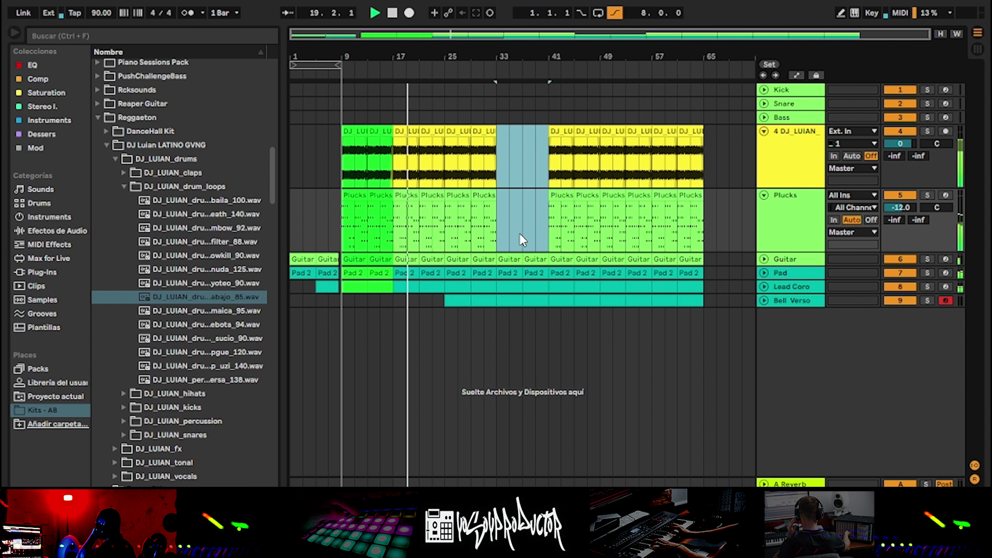
drag(525, 165, 550, 311)
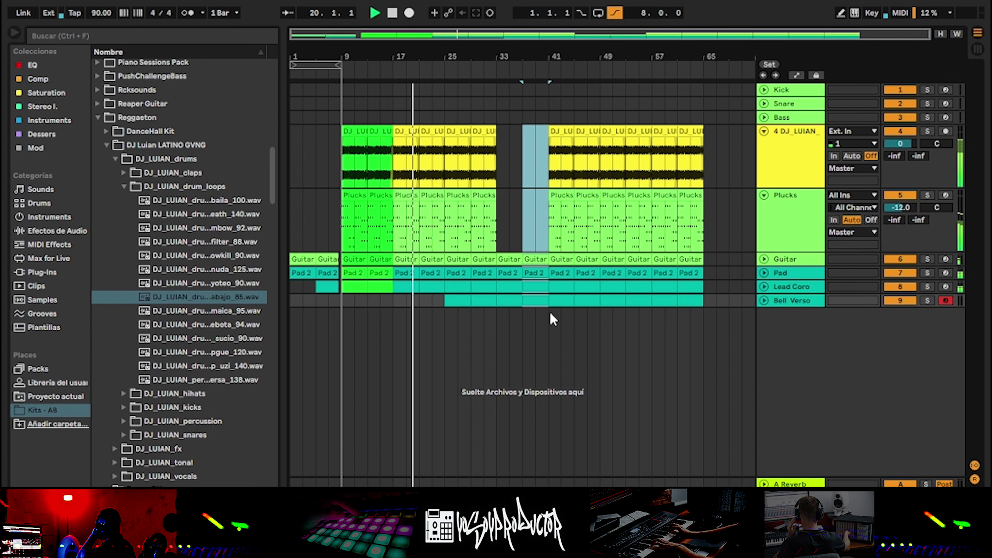
key(Delete)
mouse_move(550, 235)
mouse_down()
mouse_move(669, 145)
mouse_move(700, 141)
mouse_up()
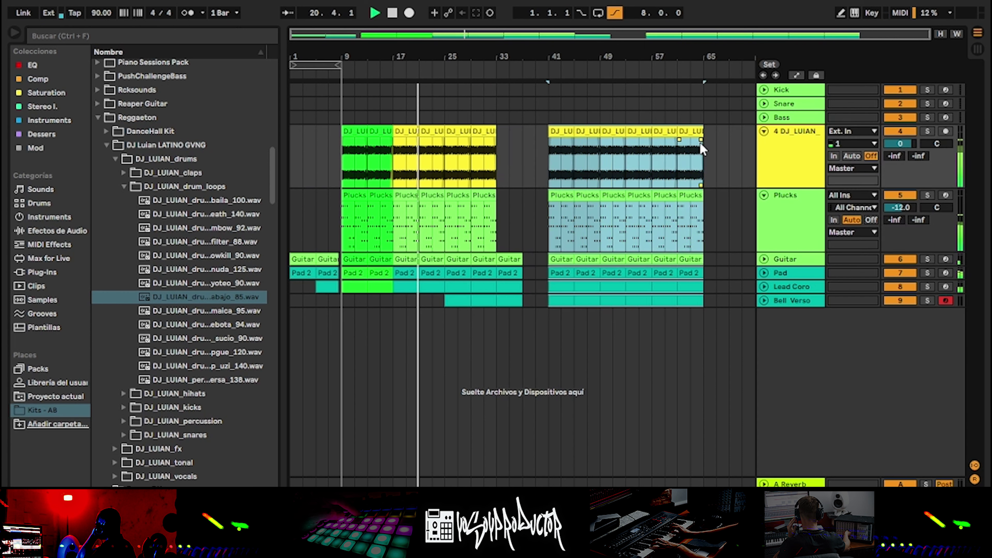
key(Delete)
Step: Copy the green block of bars 9 to 16, drum loop through Lead Coro, and paste it at bar 37
click(342, 161)
drag(342, 160, 391, 291)
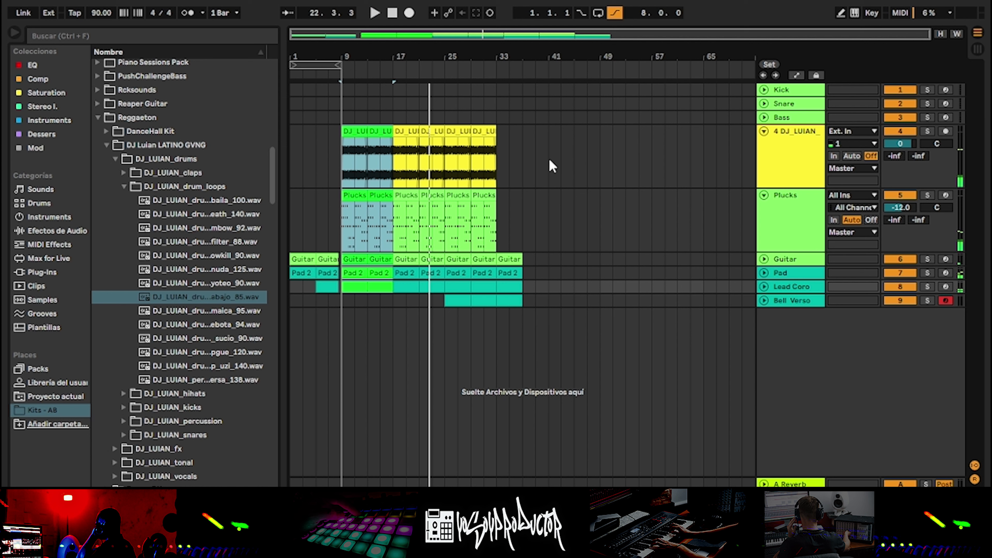
click(522, 156)
key(ctrl+v)
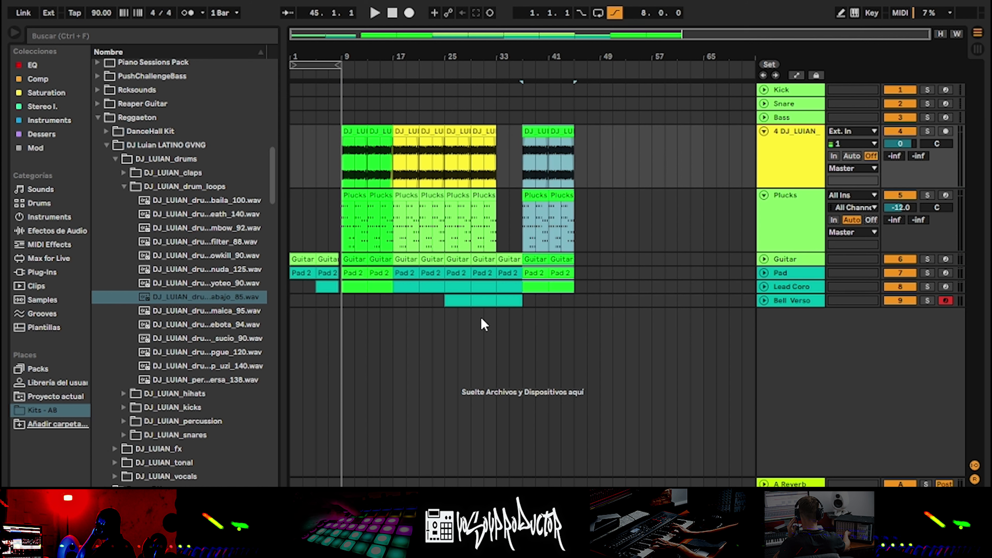
Step: Remove the Bell Verso clip from bars 33 to 36 and place a Bell Verso clip at bars 21 to 24
click(484, 301)
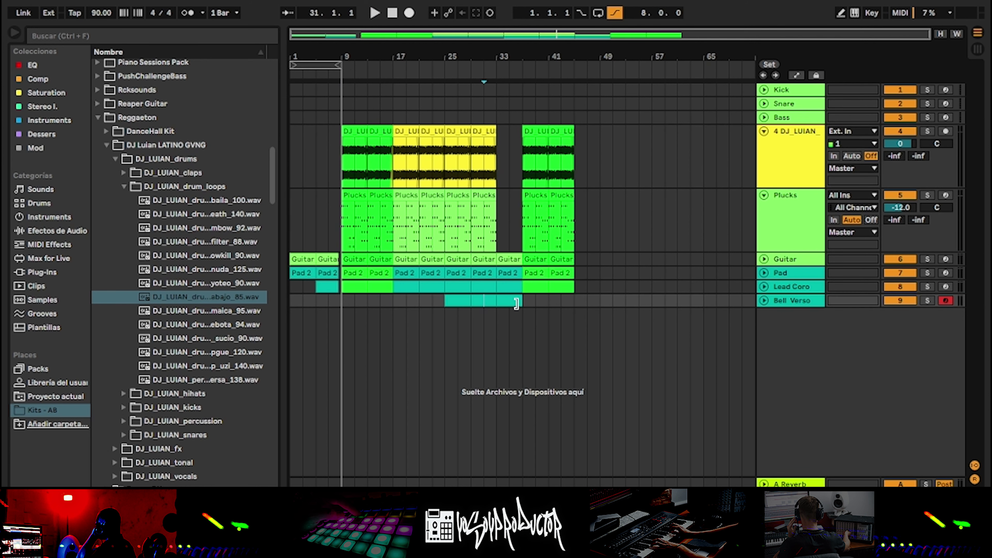
double_click(457, 300)
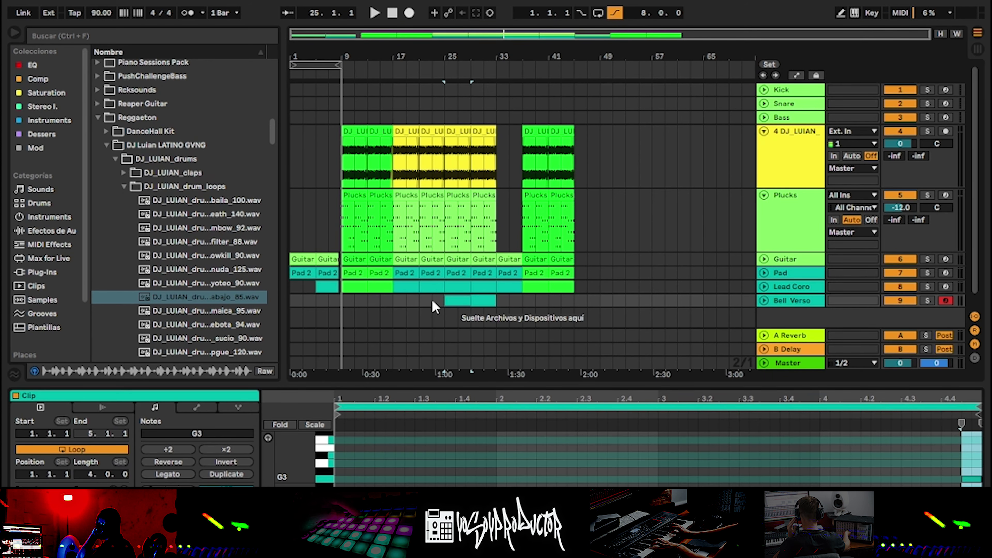
click(454, 300)
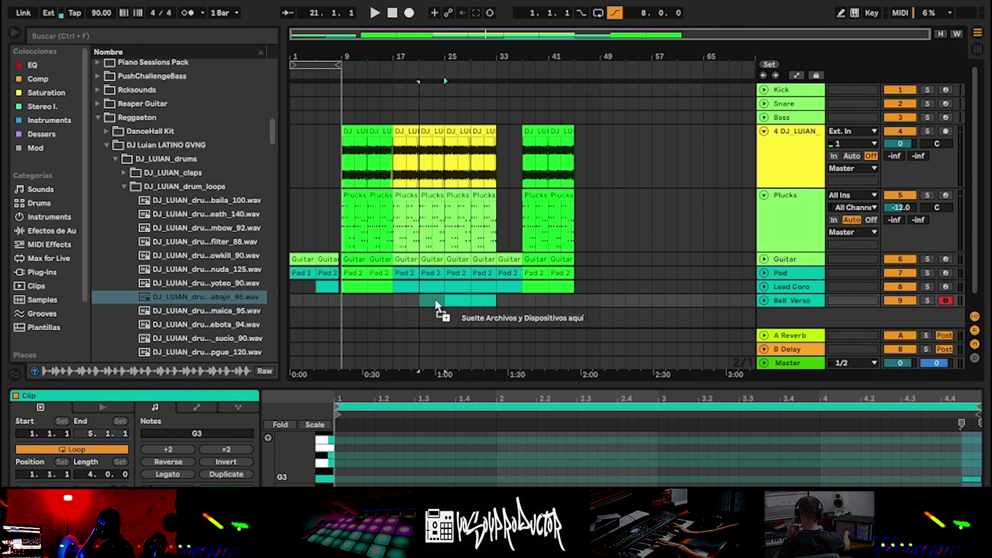
key(ctrl+alt+l)
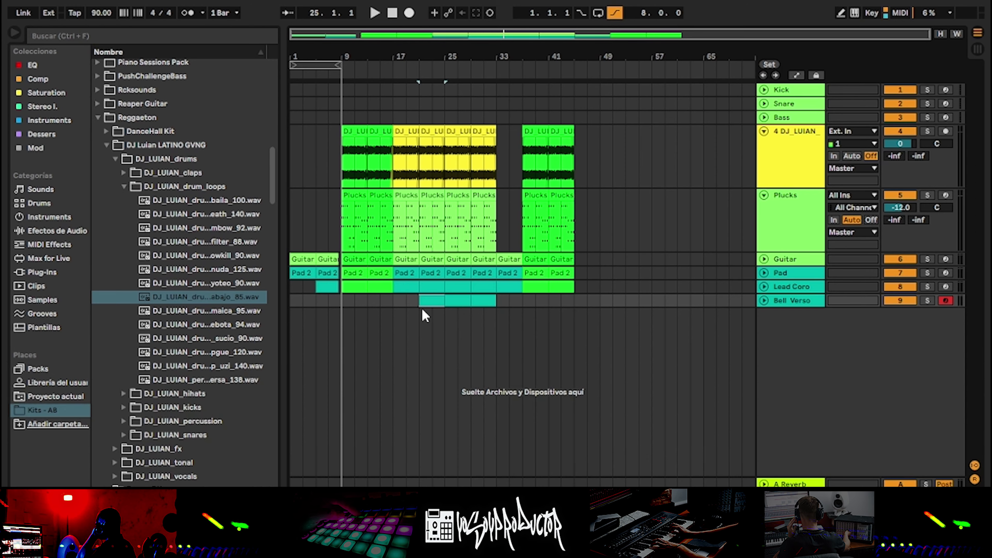
Step: Hide the browser and trim the drum loop and Plucks clips at bar 17 so they start at bar 19
key(ctrl+alt+b)
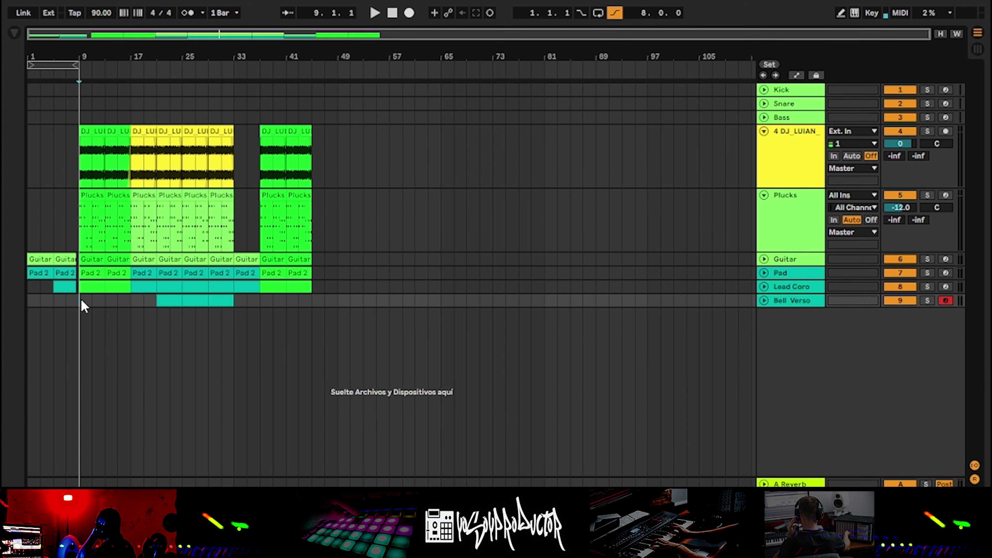
key(space)
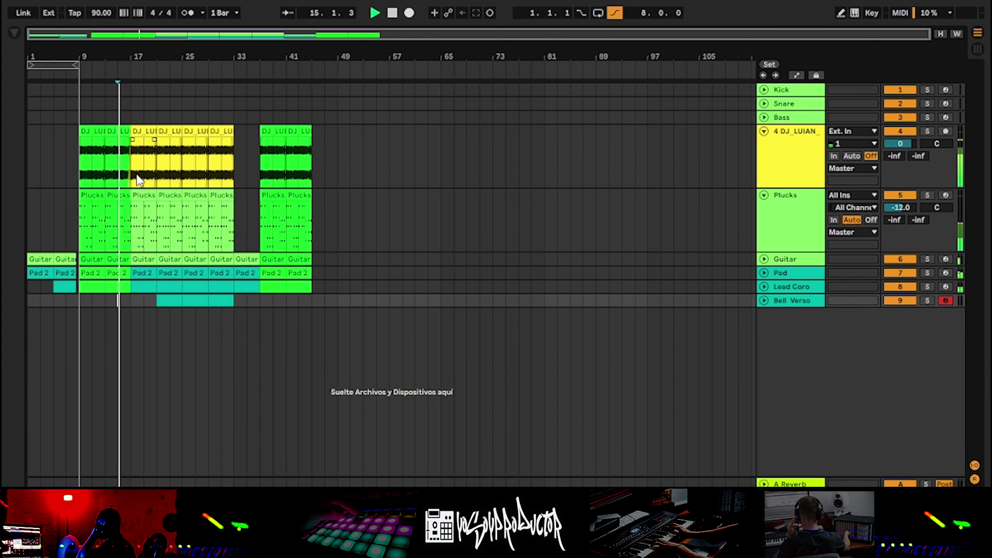
scroll(137, 173, up, 4)
drag(135, 142, 164, 137)
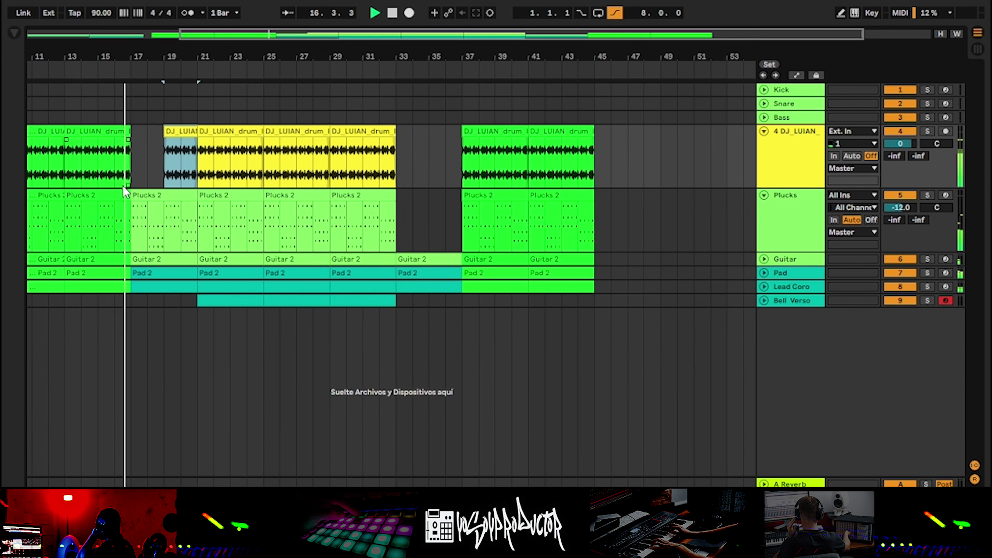
click(138, 196)
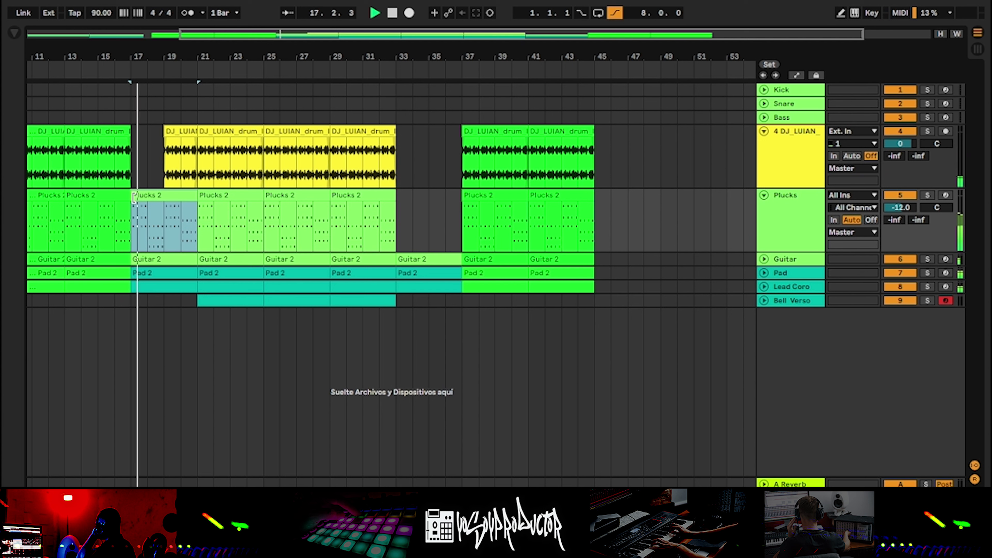
drag(127, 198, 163, 199)
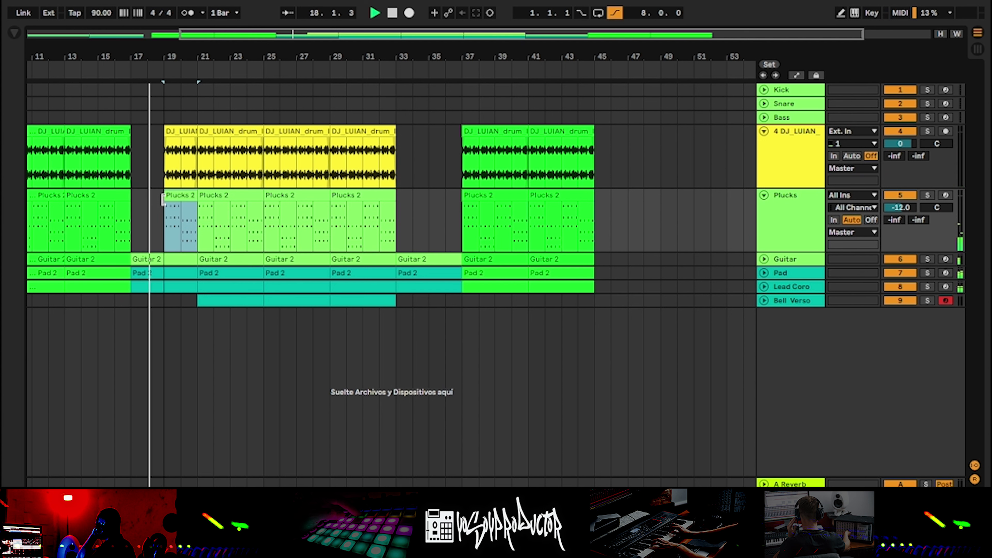
Step: Play back the transition into the verse from bar 17 with the arrangement fitted, and show the browser again
click(147, 233)
key(space)
key(w)
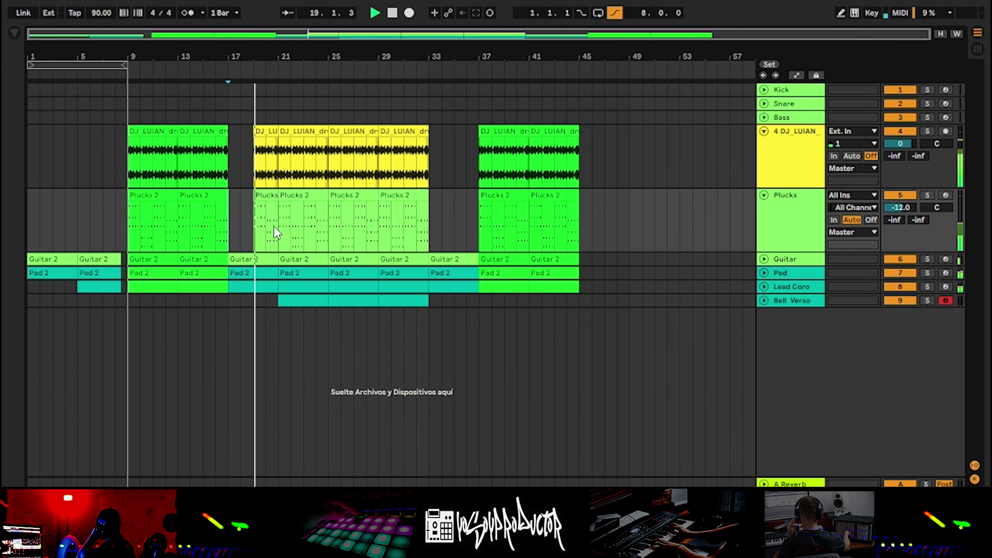
click(291, 172)
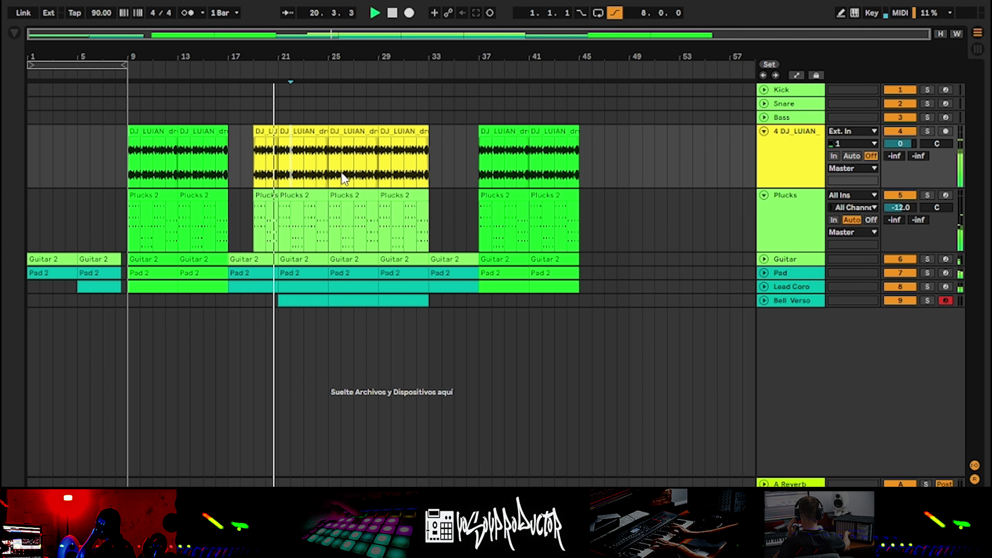
key(ctrl+alt+b)
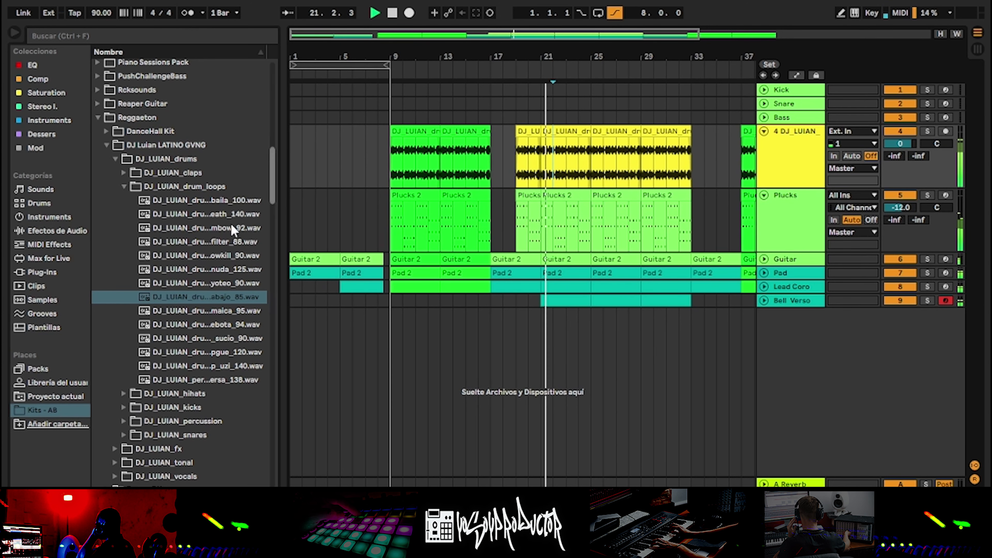
Step: Replace the drum loop clip at bars 25 to 28 with the DJ_LUIAN_drum_loop_dembowfilter_88 sample from the browser
scroll(557, 204, right, 2)
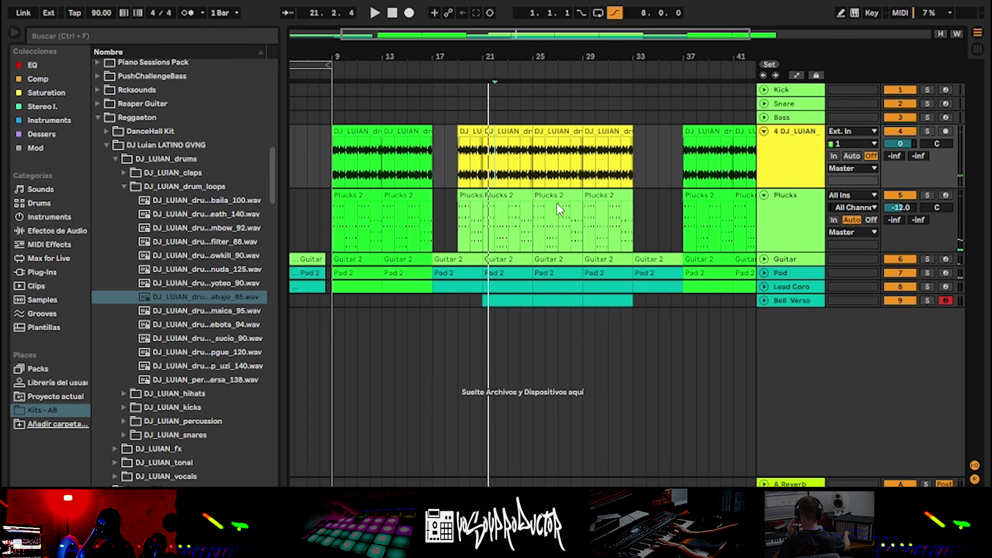
scroll(557, 204, down, 2)
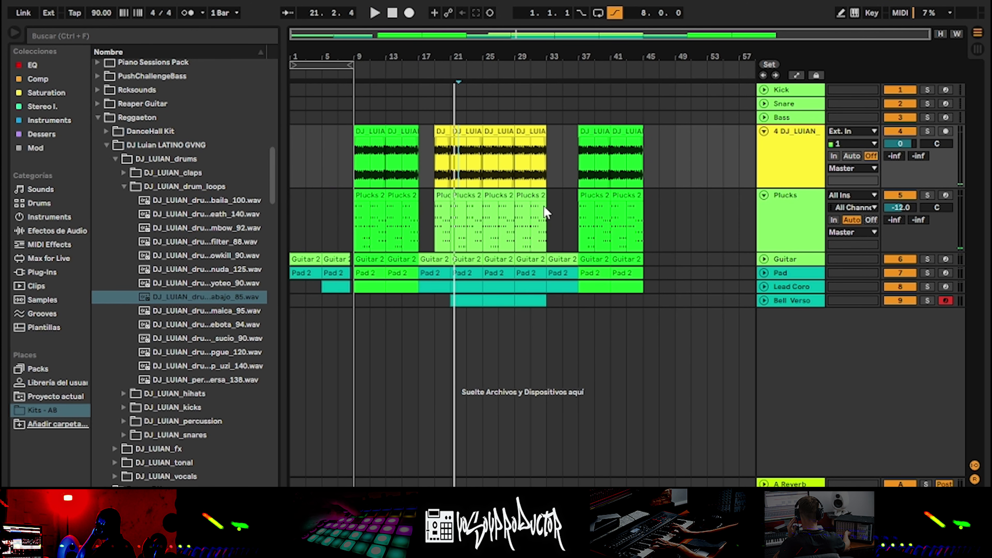
click(212, 309)
key(Down)
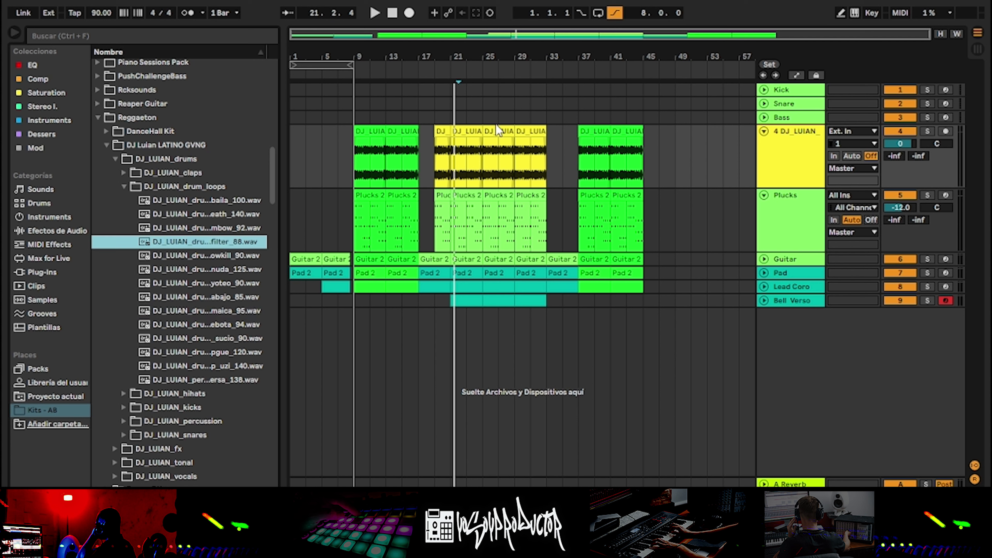
click(497, 130)
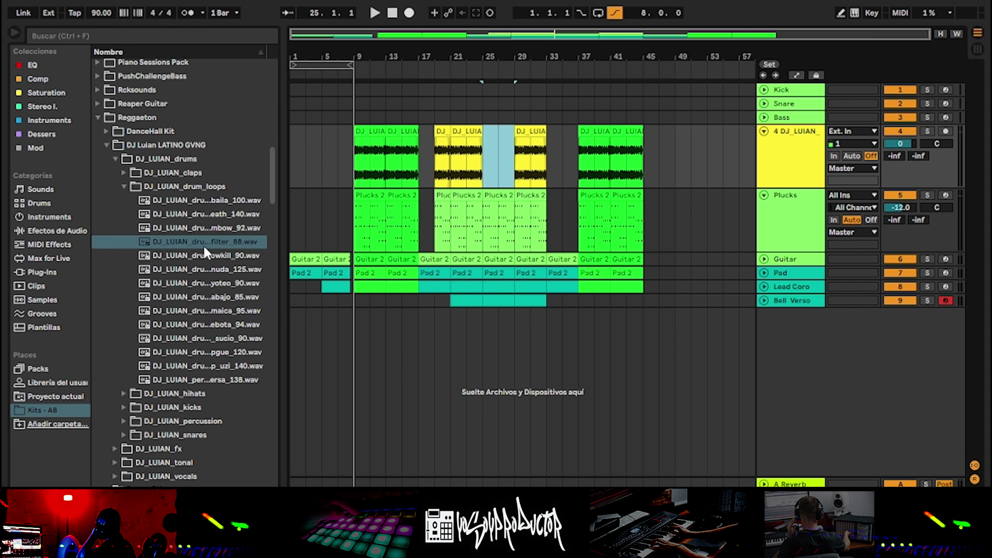
drag(204, 247, 497, 164)
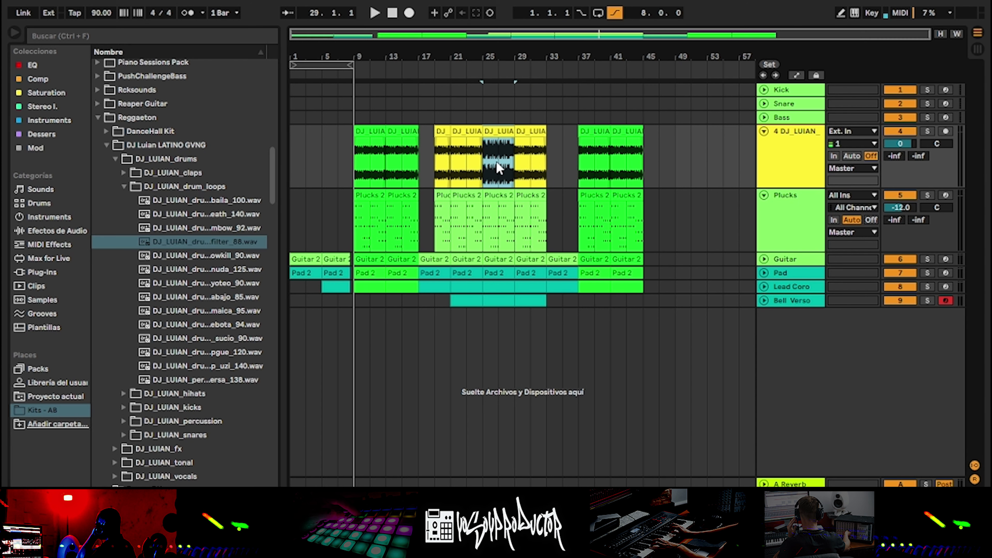
Step: Set the gain of the new dembowfilter clip to -8 dB and play back the verse with the clip view and browser hidden
double_click(497, 135)
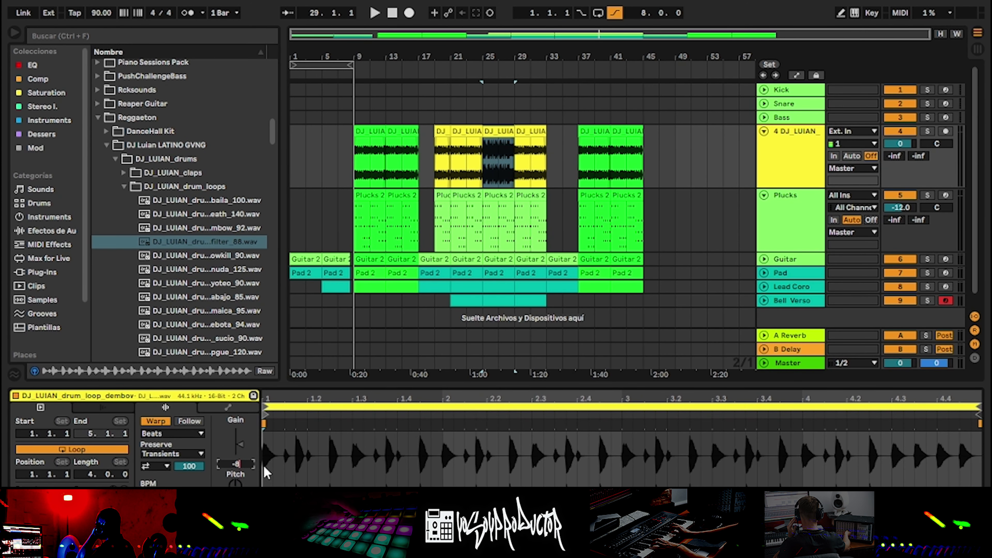
text(-8)
key(Return)
click(461, 174)
key(space)
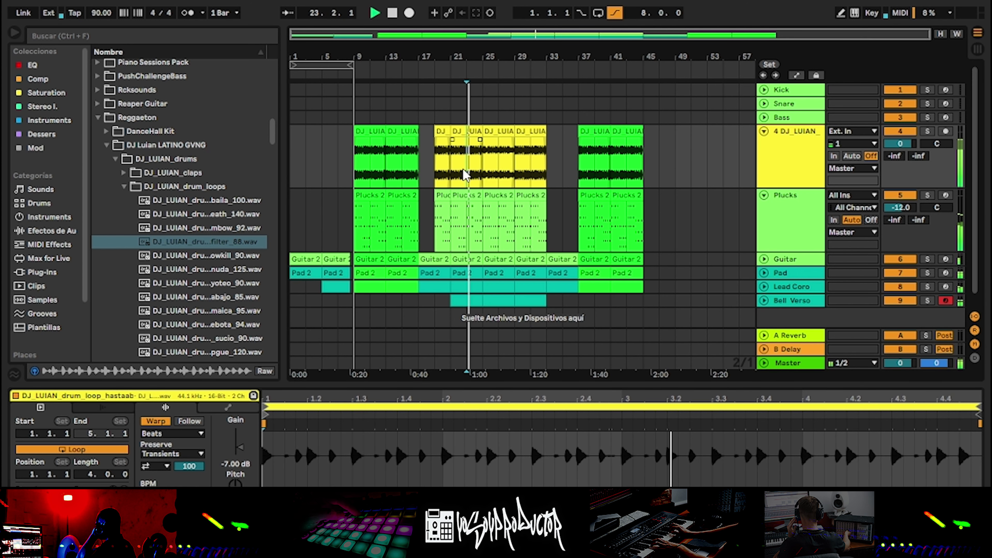
key(ctrl+alt+l)
key(ctrl+alt+b)
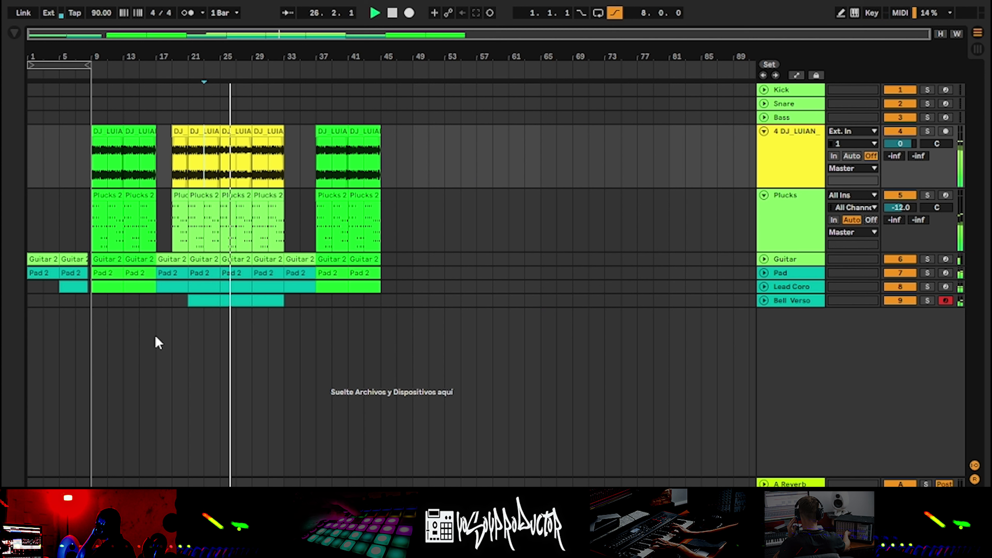
Step: Transpose all notes in the Bell Verso clip at bars 21 to 24 up one octave
scroll(188, 325, up, 2)
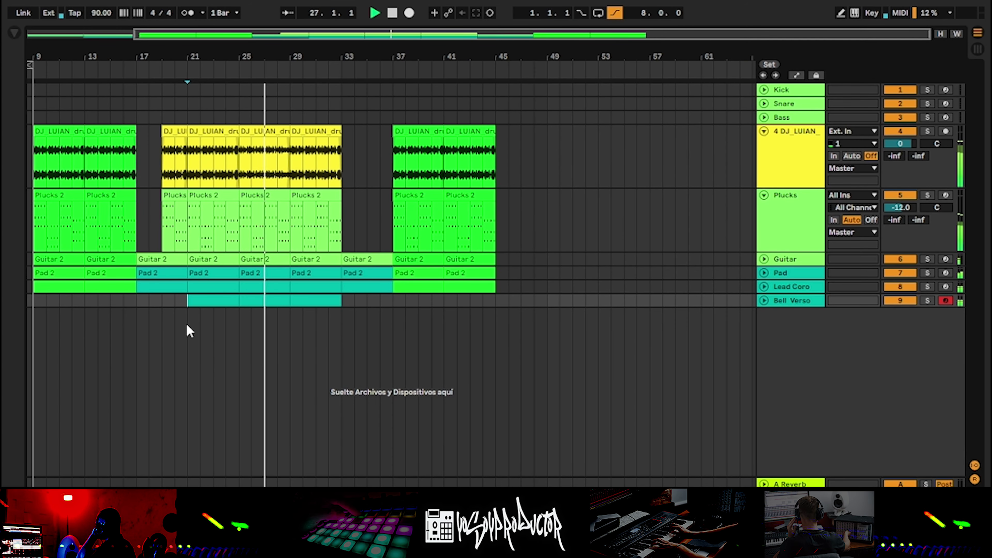
click(219, 305)
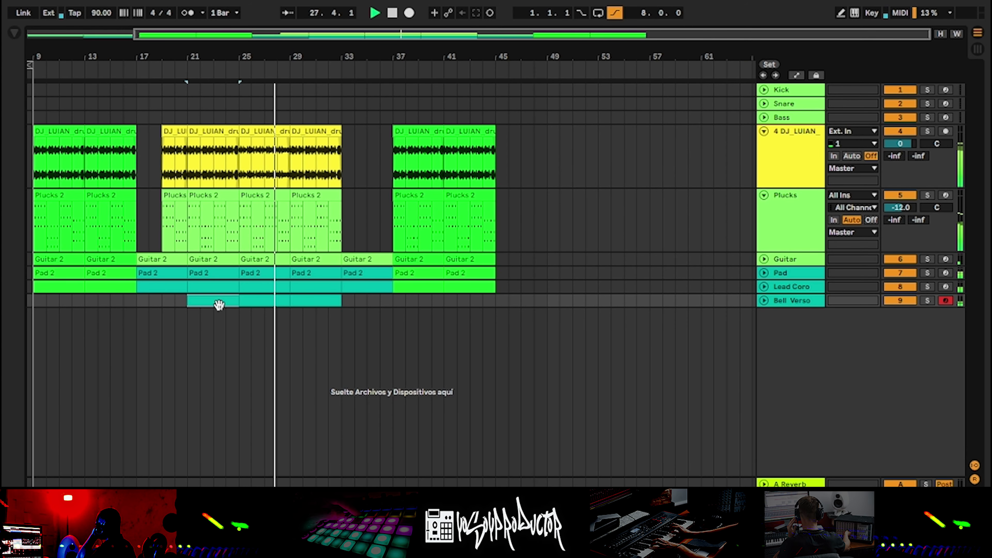
double_click(219, 304)
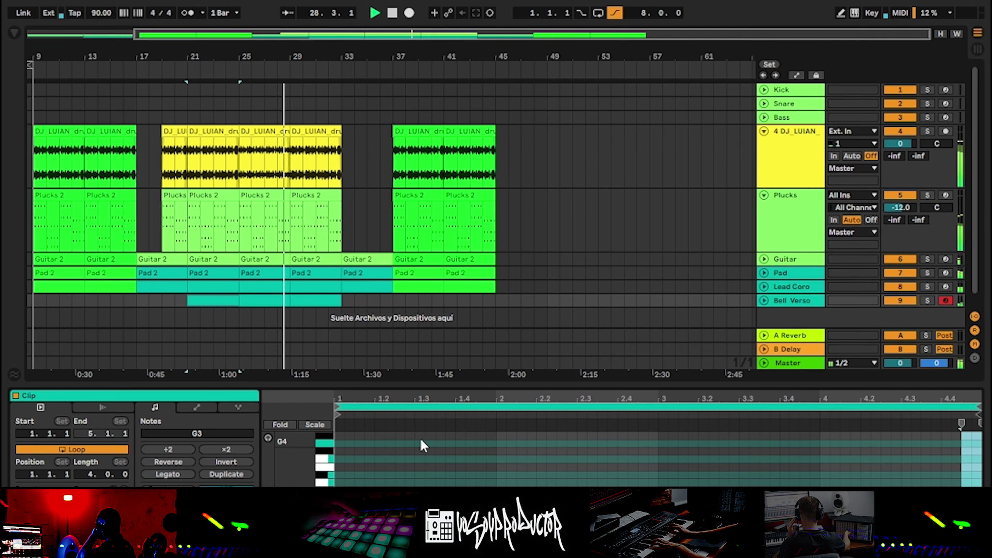
drag(356, 387, 359, 200)
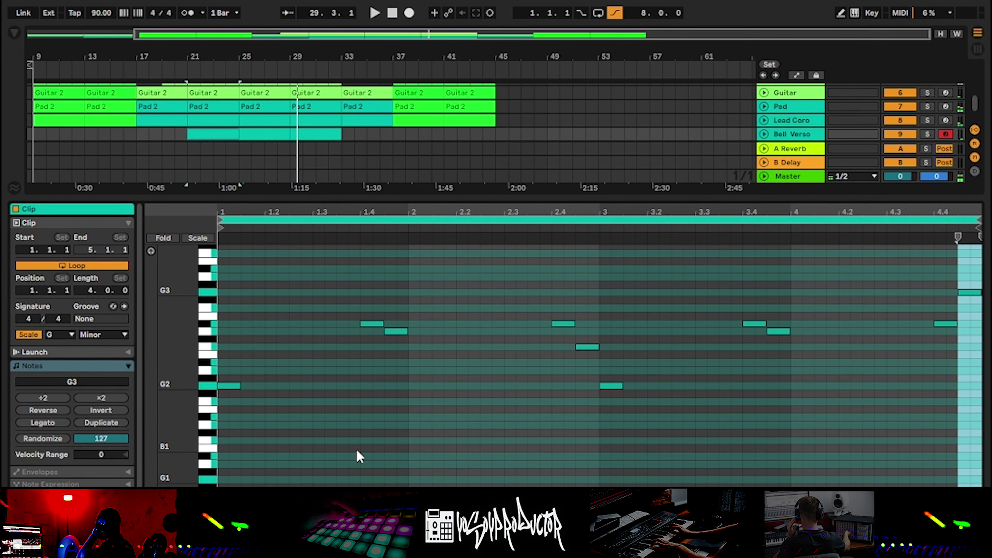
key(ctrl+a)
key(shift+Up)
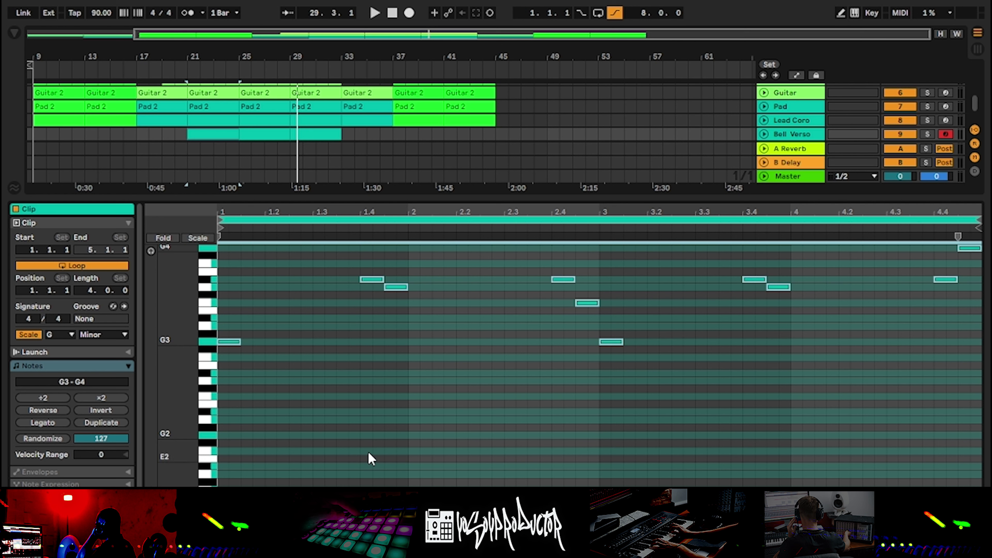
Step: Play back the transposed Bell Verso melody from bar 21 and close its note editor
click(365, 411)
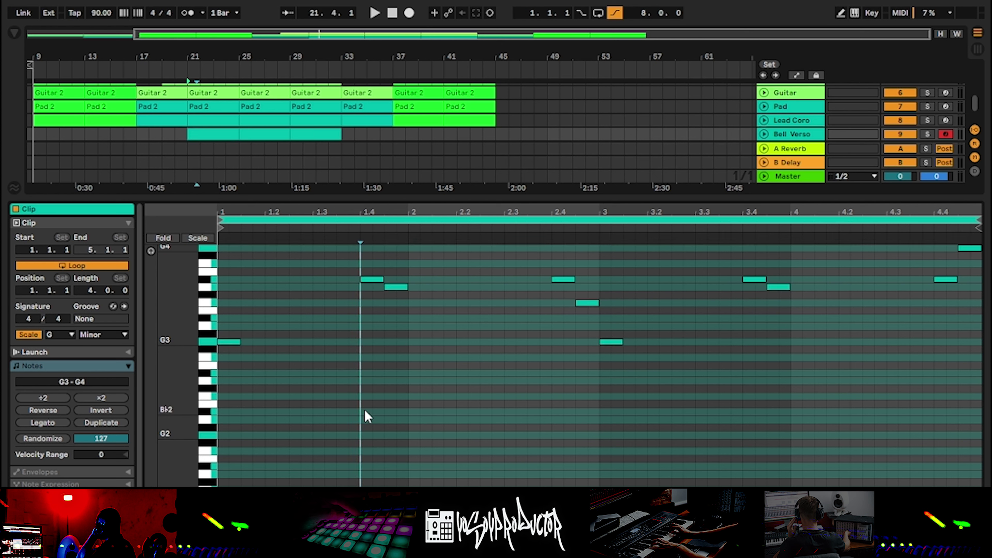
key(space)
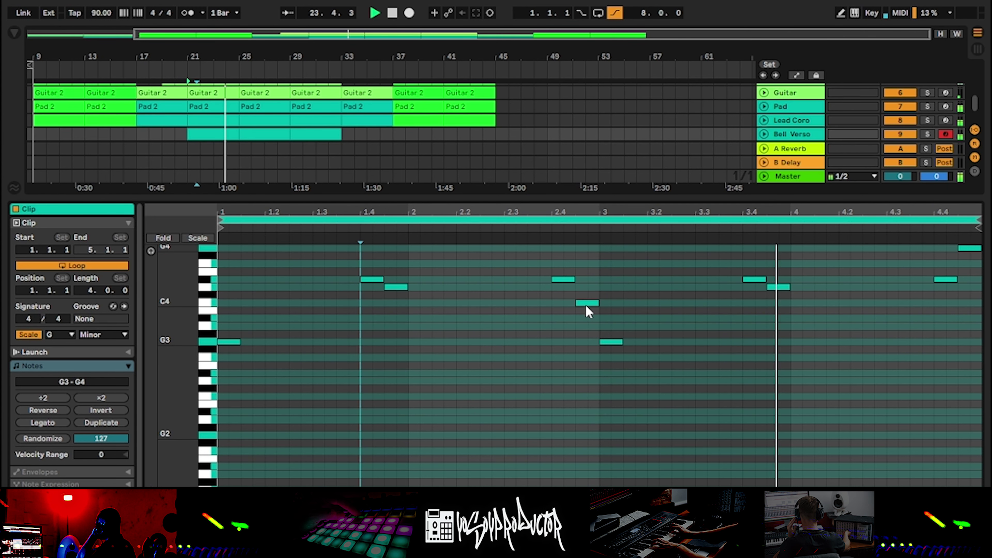
scroll(702, 373, up, 3)
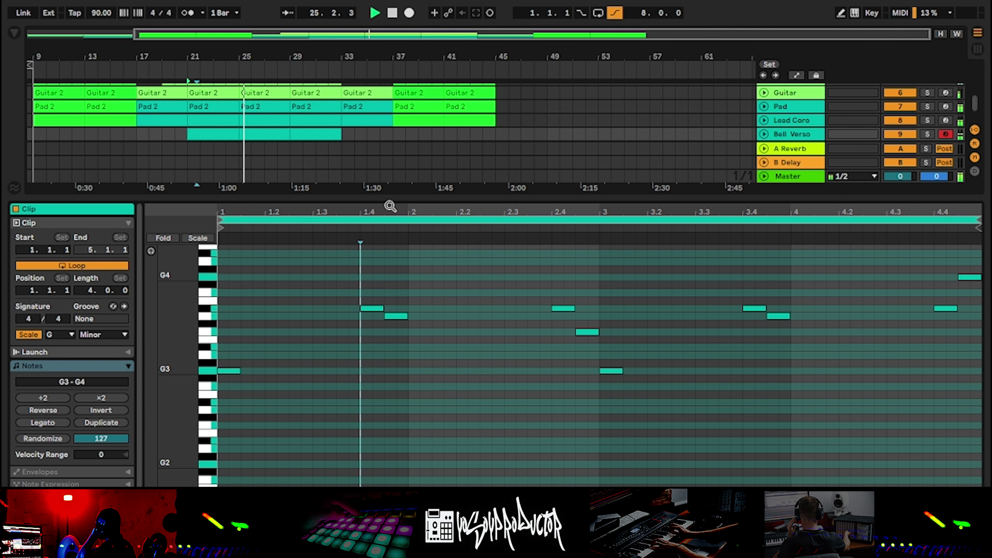
key(ctrl+alt+l)
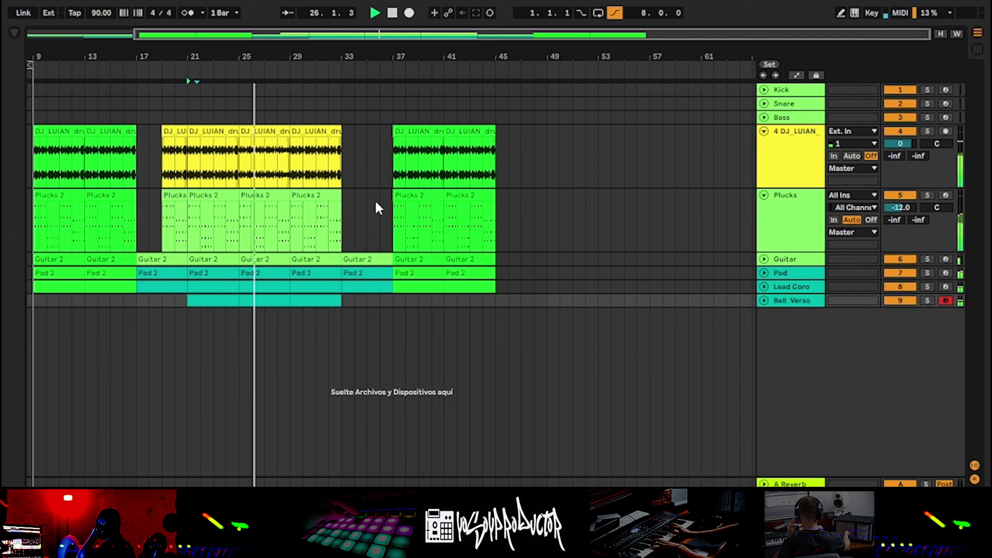
Step: Duplicate the transposed Bell Verso clip twice so it fills bars 25 to 32
click(227, 304)
key(ctrl+d)
key(ctrl+d)
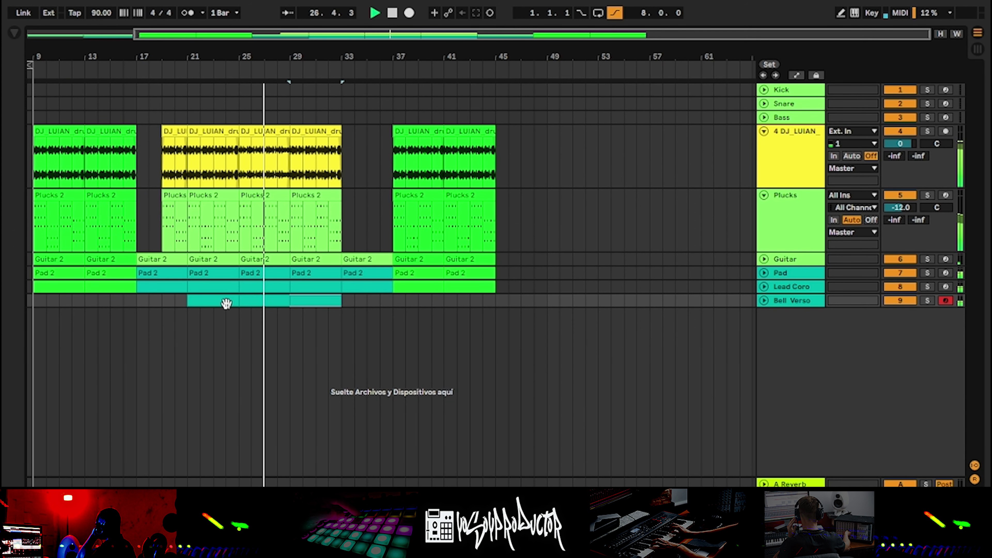
key(ctrl+s)
click(450, 329)
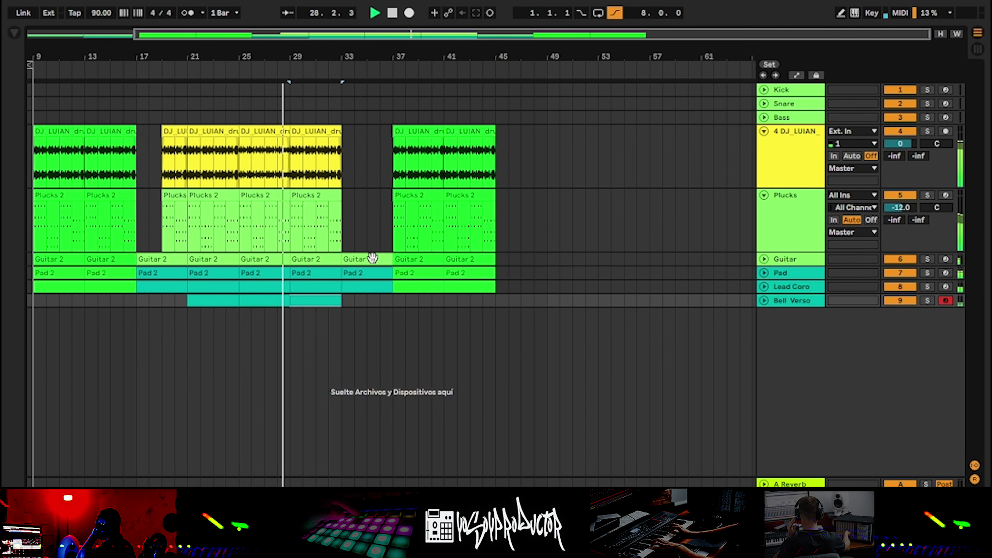
Step: Delete bar 28 from the drum loop and Plucks tracks and play back from the middle of bar 27
ctrl+scroll(281, 172, up, 5)
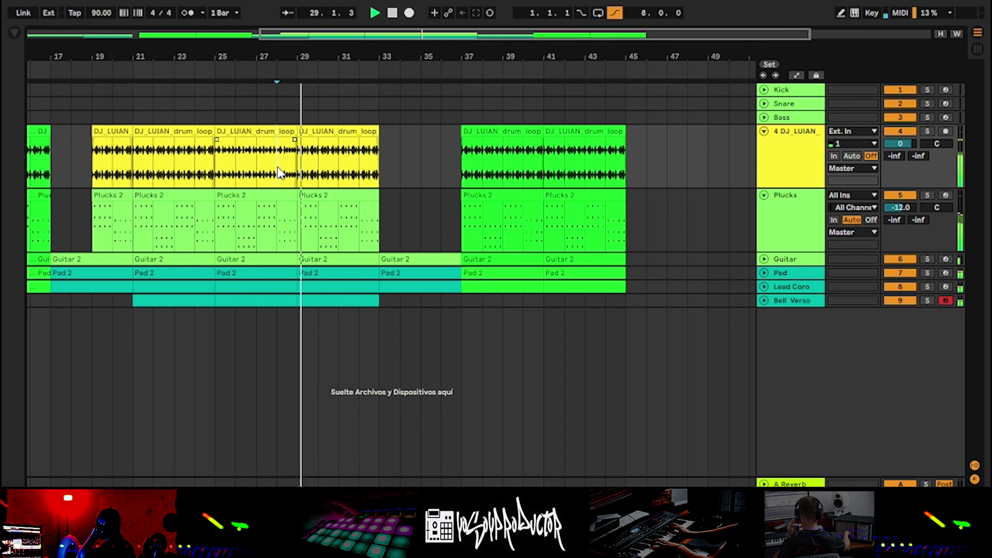
drag(281, 172, 312, 244)
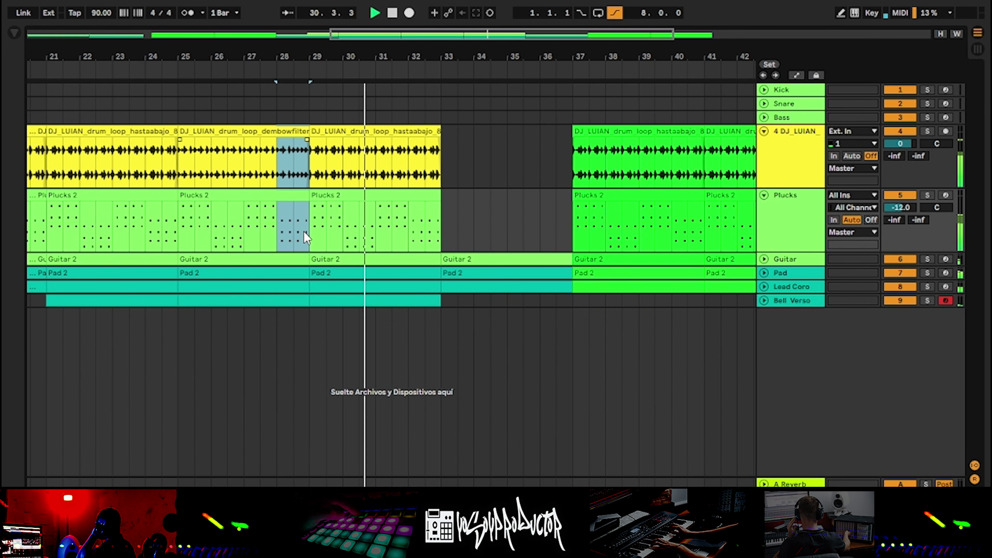
key(Delete)
click(260, 225)
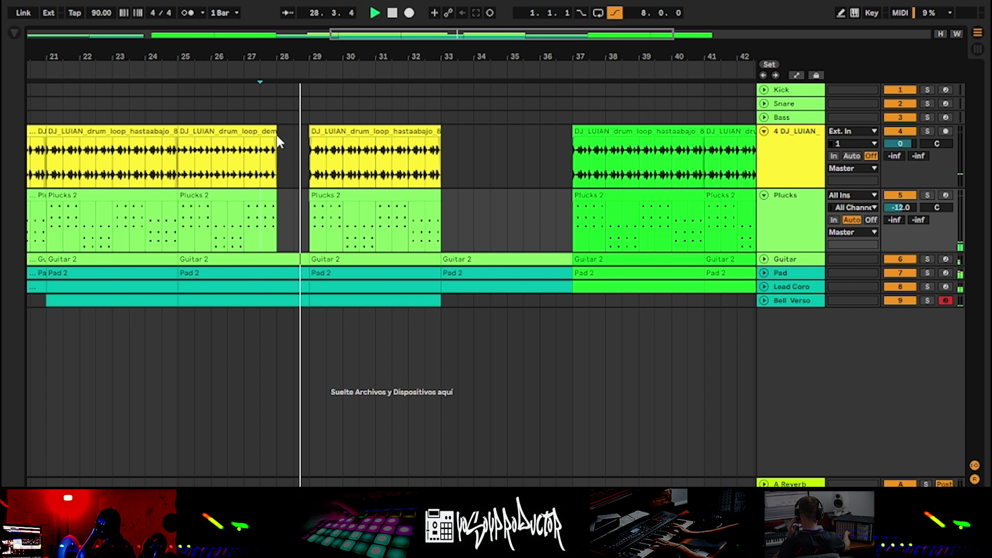
Step: Extend the dembowfilter drum loop to the middle of bar 28 and play back the break
mouse_move(277, 136)
mouse_down()
mouse_move(310, 135)
mouse_move(303, 153)
mouse_move(315, 153)
mouse_up()
click(276, 156)
key(Delete)
click(262, 171)
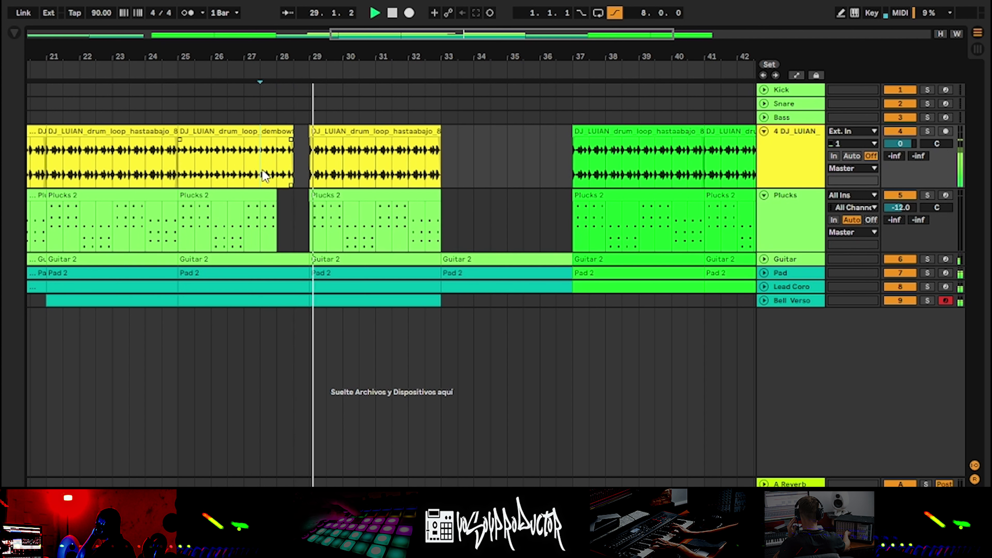
click(271, 183)
scroll(270, 183, down, 5)
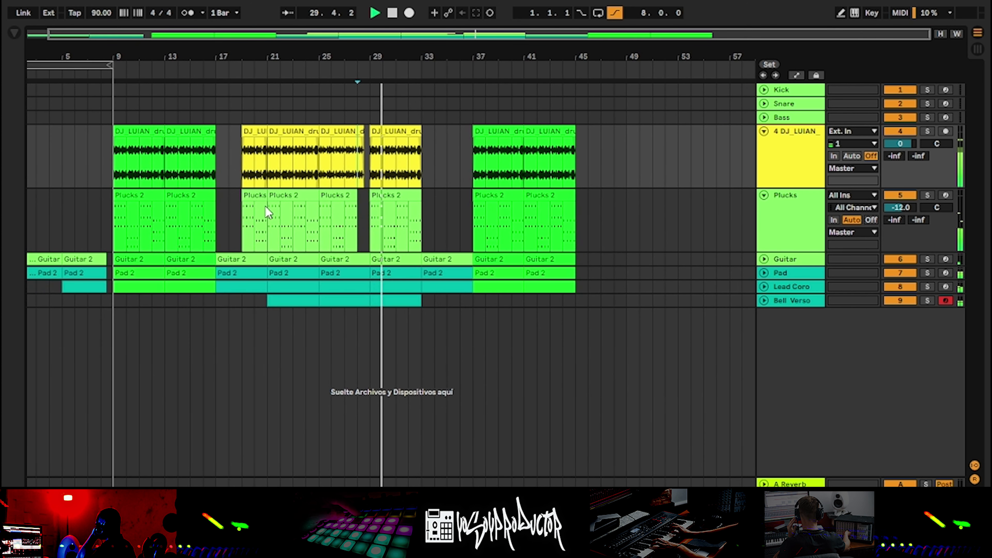
scroll(252, 277, down, 2)
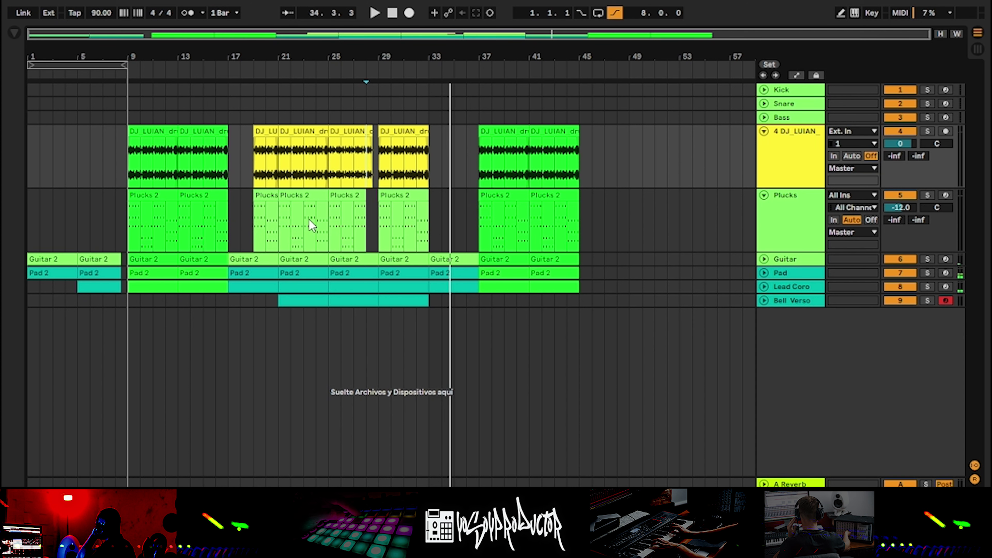
Step: Recolor the dembowfilter clip at bar 25 light green and paste a copy of it at bar 33
right_click(337, 130)
click(402, 474)
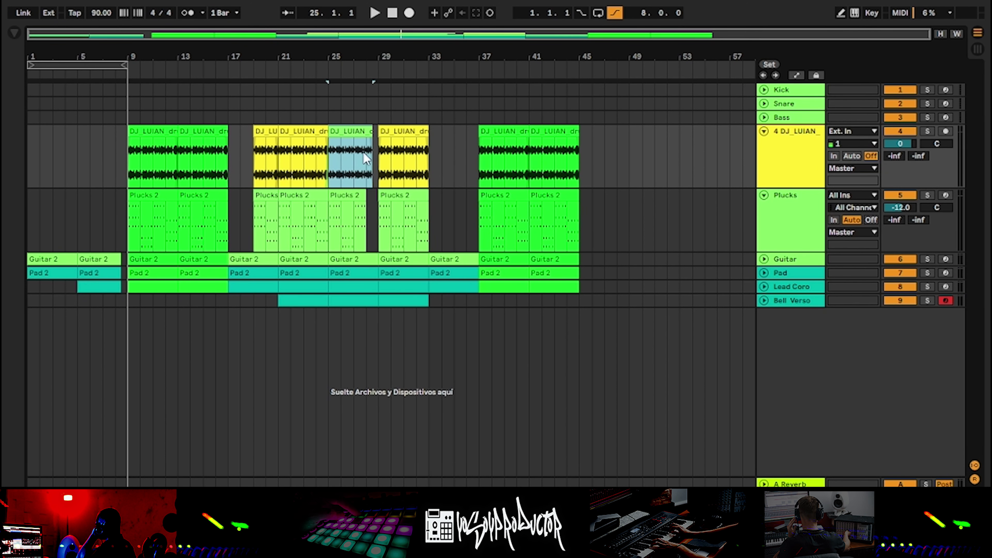
click(432, 144)
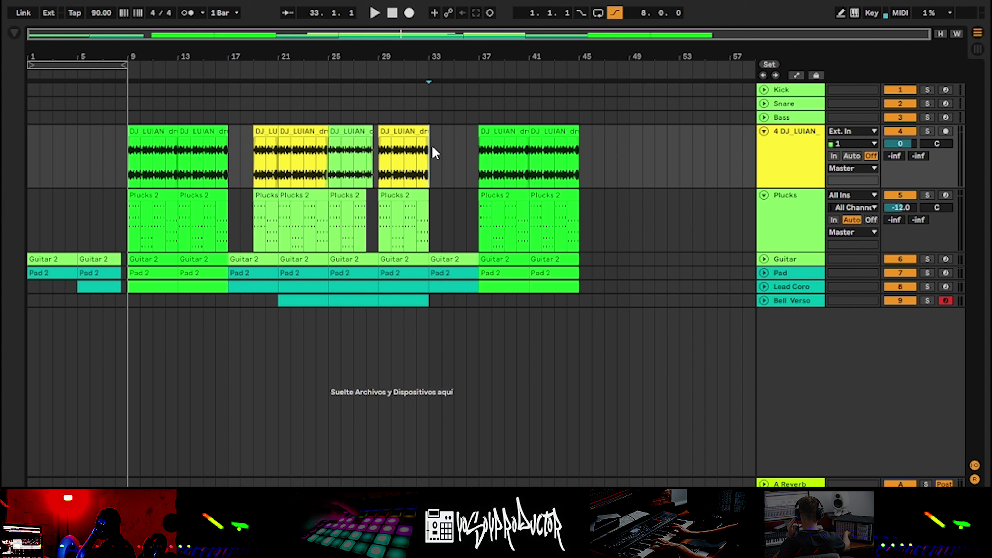
key(ctrl+v)
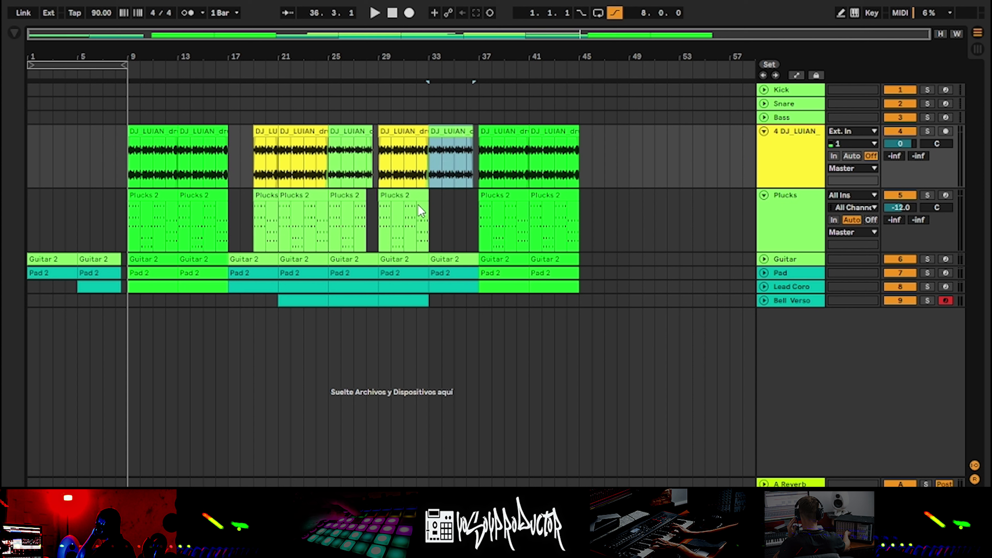
Step: Trim the start of the pasted dembowfilter clip to bar 35 and play back from bar 33
click(434, 221)
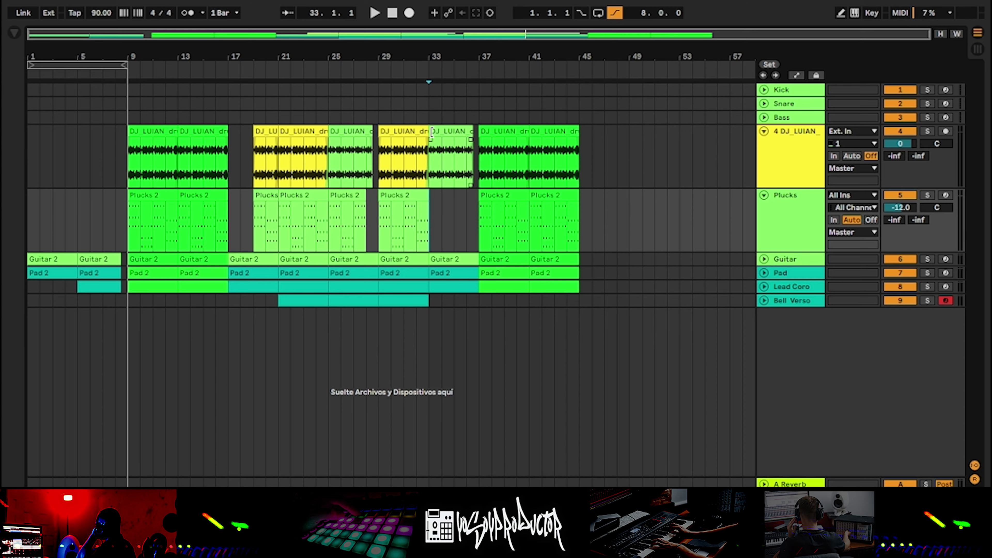
drag(432, 133, 447, 132)
click(430, 152)
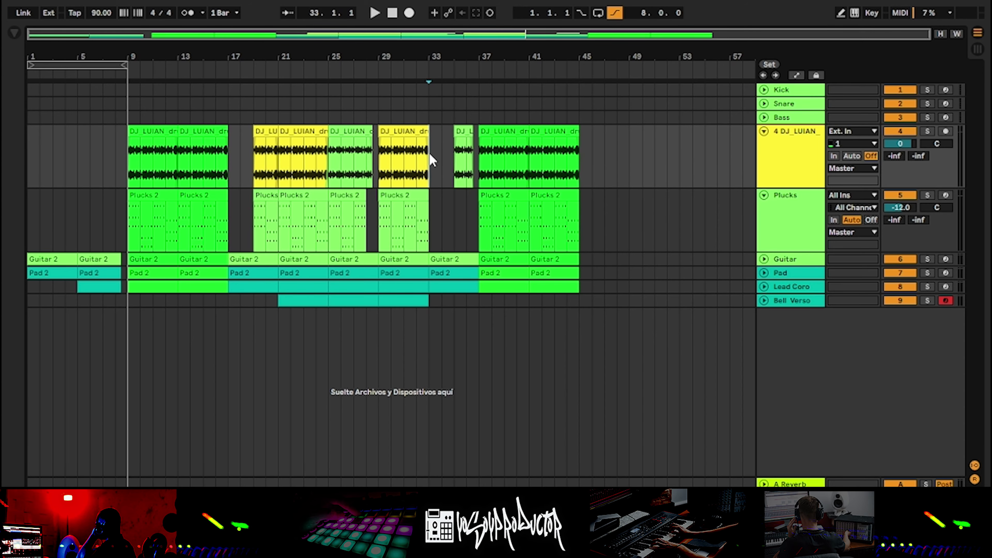
key(ctrl+shift+s)
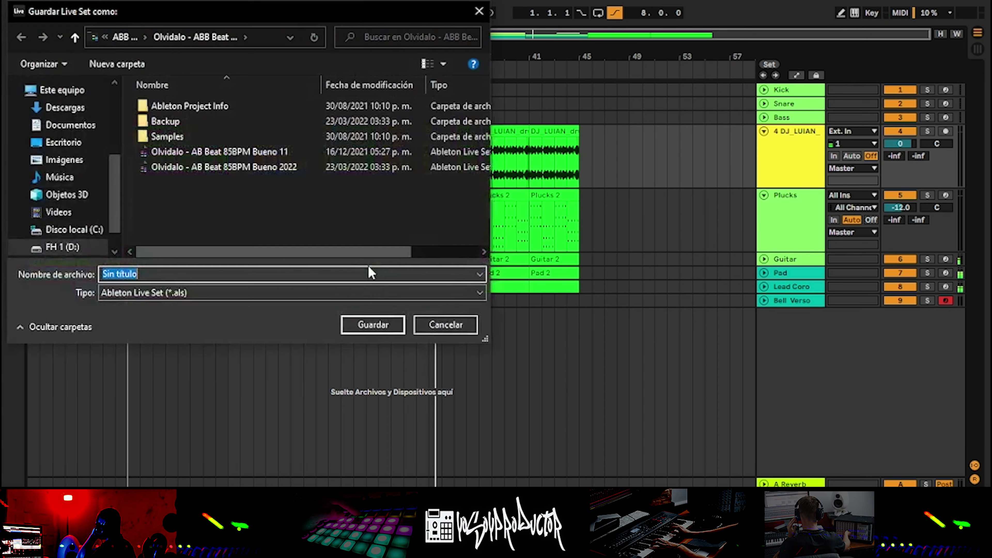
click(444, 324)
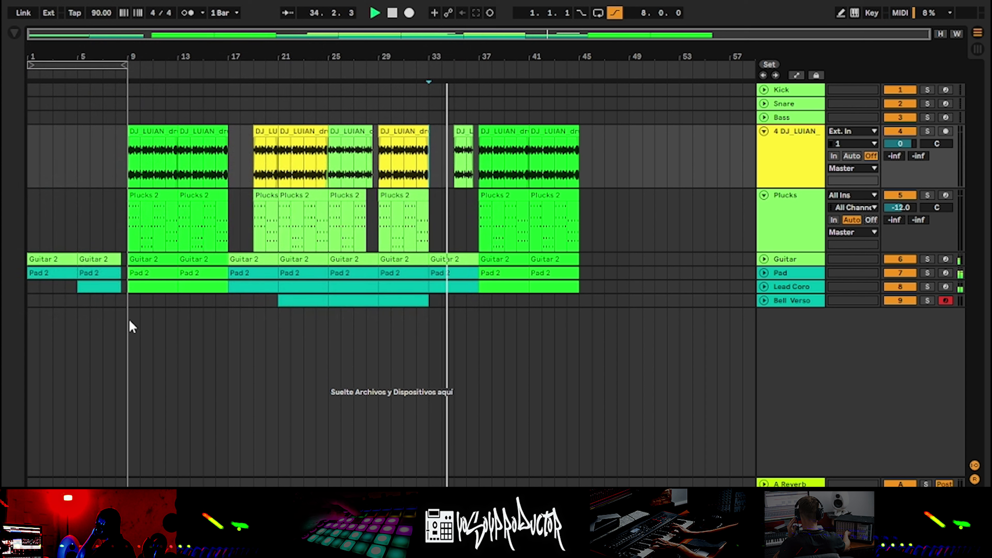
Step: Copy the verse section of bars 17 to 36, drum loop through Bell Verso, and paste it at bar 45
drag(230, 300, 475, 138)
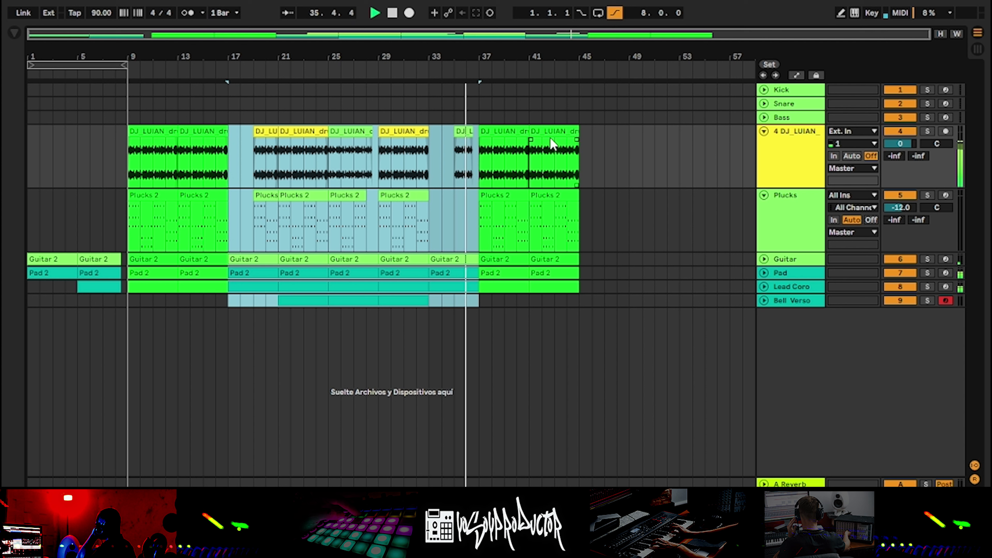
click(581, 156)
key(ctrl+v)
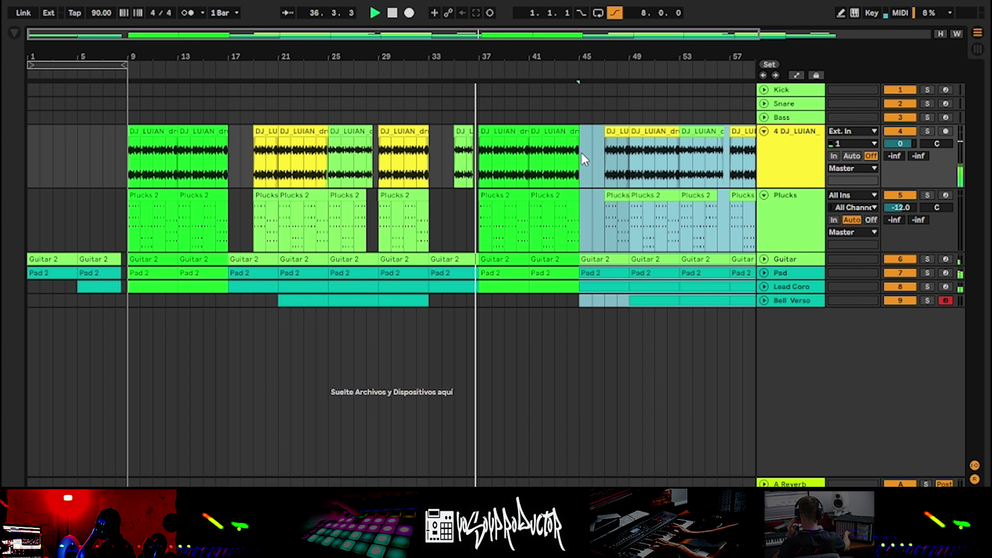
click(581, 396)
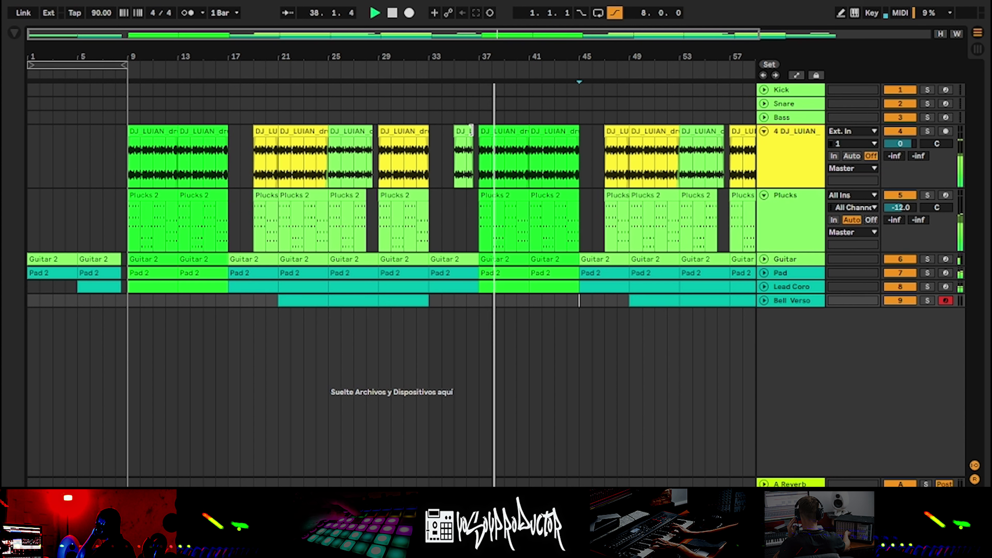
Step: Extend the light green dembowfilter clips starting at bars 35 and 53 to end at bars 37 and 57
click(478, 130)
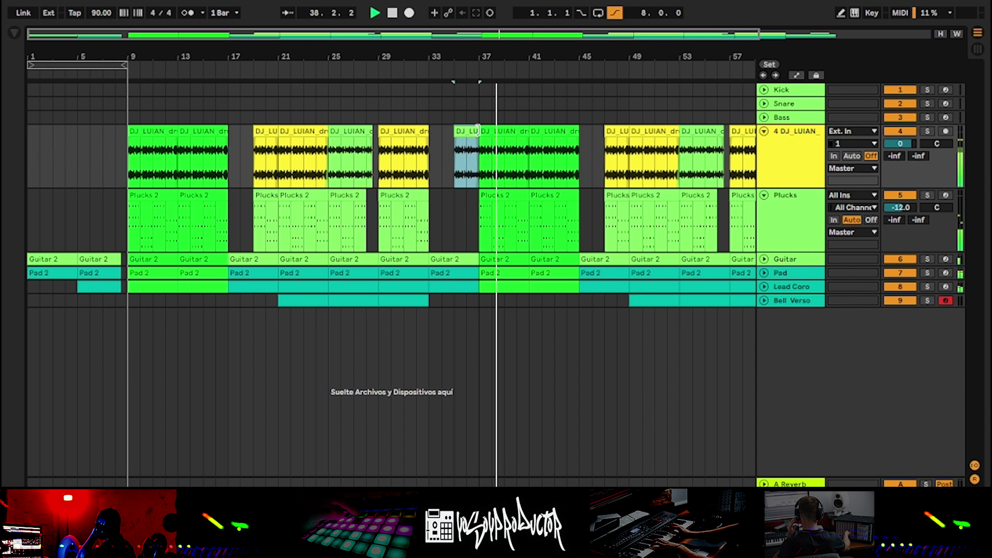
click(724, 132)
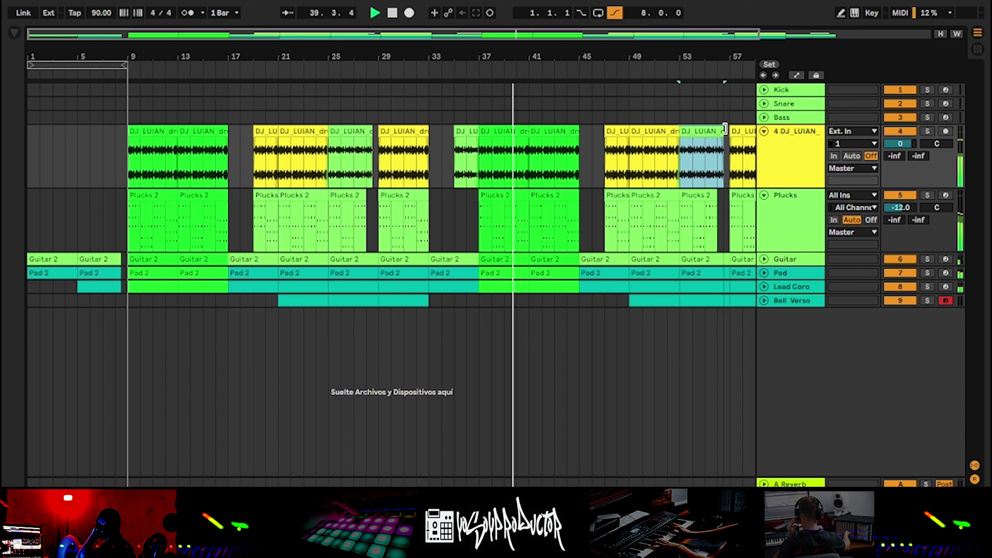
click(652, 368)
key(minus)
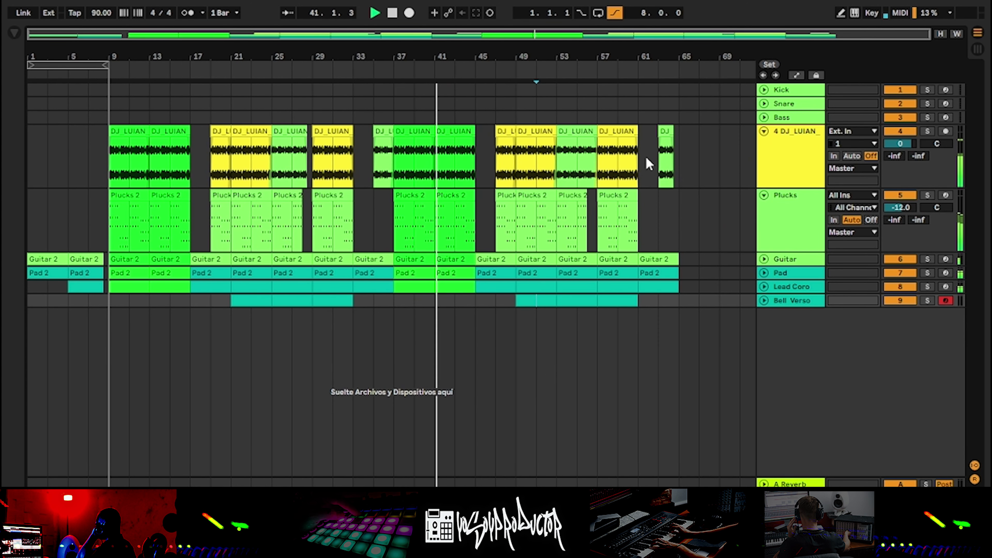
Step: Copy the chorus section of bars 37 to 44, drum loop through Bell Verso, and paste it at bar 65
drag(396, 339, 476, 144)
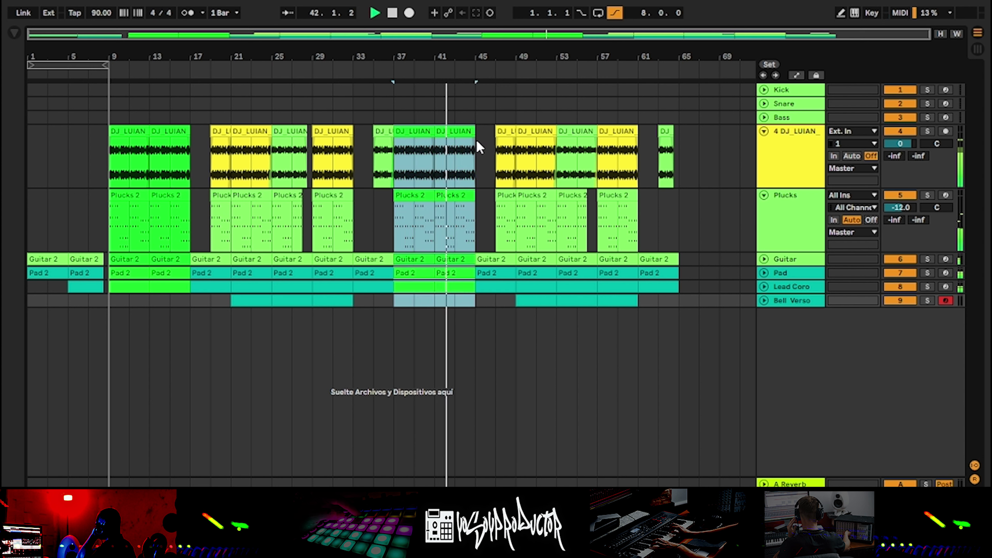
click(677, 156)
key(ctrl+v)
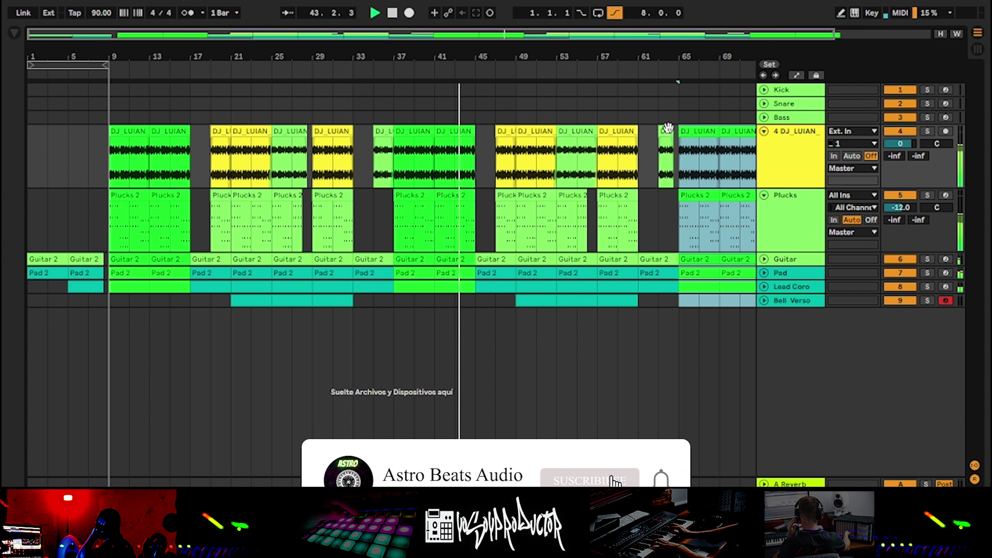
Step: Extend the short dembowfilter clip at bar 63 up to the start of the chorus at bar 65
click(673, 132)
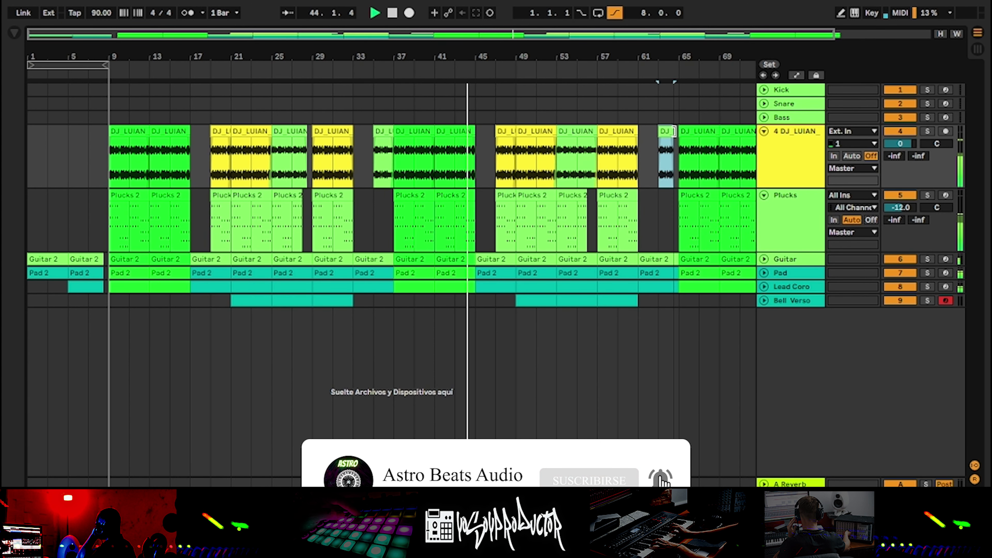
click(641, 426)
key(minus)
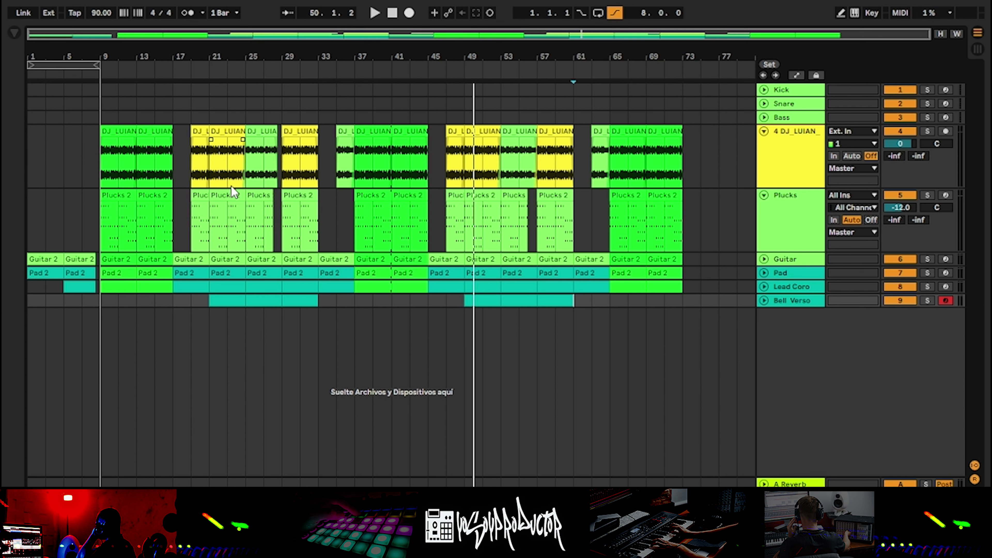
Step: Play back from bar 24 and delete its last beat, 24.4, from the drum loop, Plucks, Guitar and Pad tracks
click(202, 177)
click(189, 158)
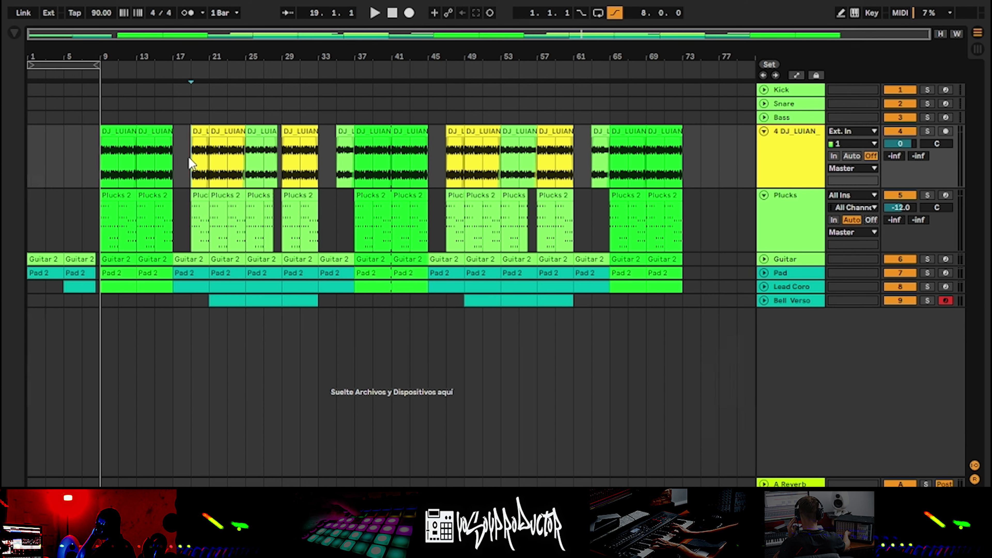
key(plus)
key(plus)
key(plus)
click(407, 178)
key(plus)
key(plus)
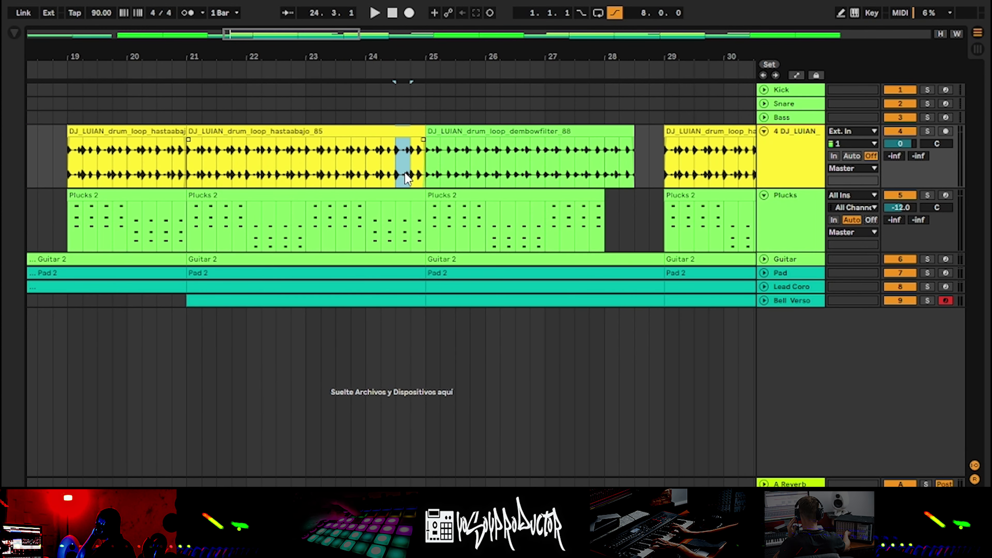
key(space)
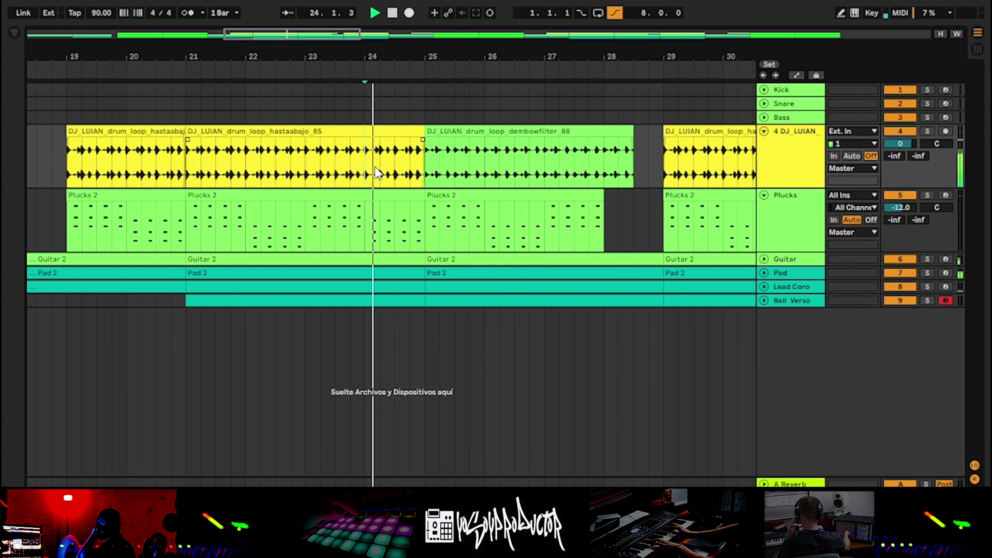
key(space)
drag(415, 170, 422, 201)
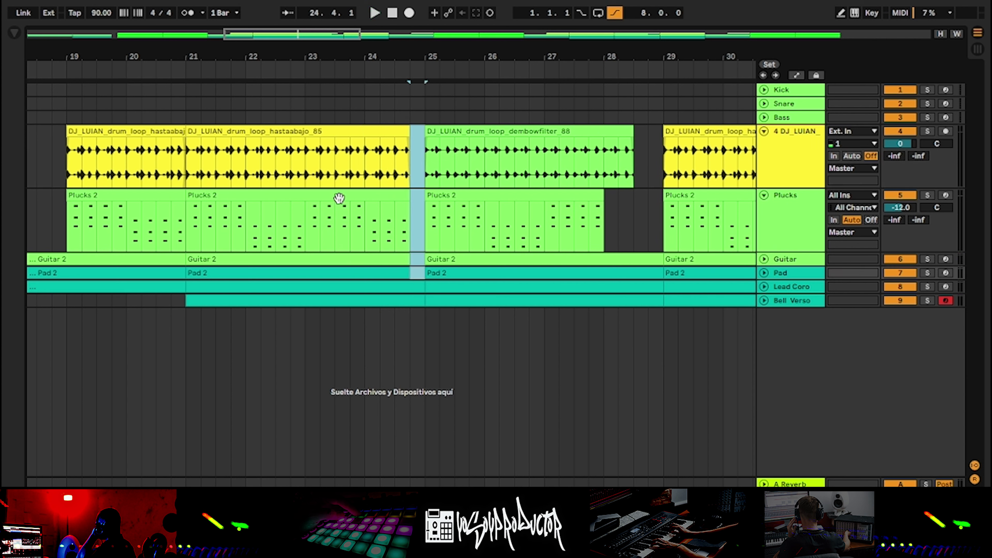
key(Delete)
Step: Delete beat 24.4 from the Lead Coro track as well and play back the break before bar 25
click(375, 217)
key(space)
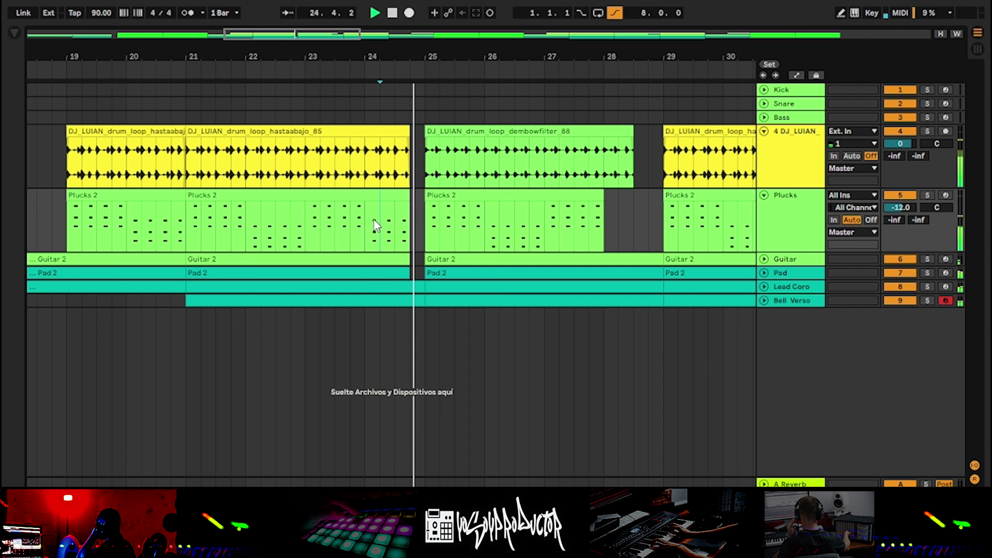
drag(410, 238, 421, 279)
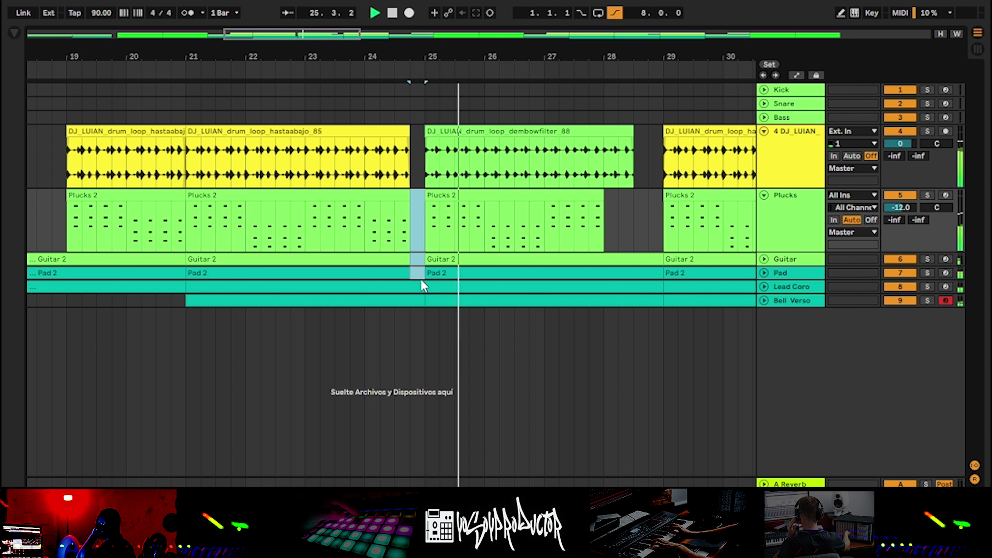
key(Delete)
click(354, 175)
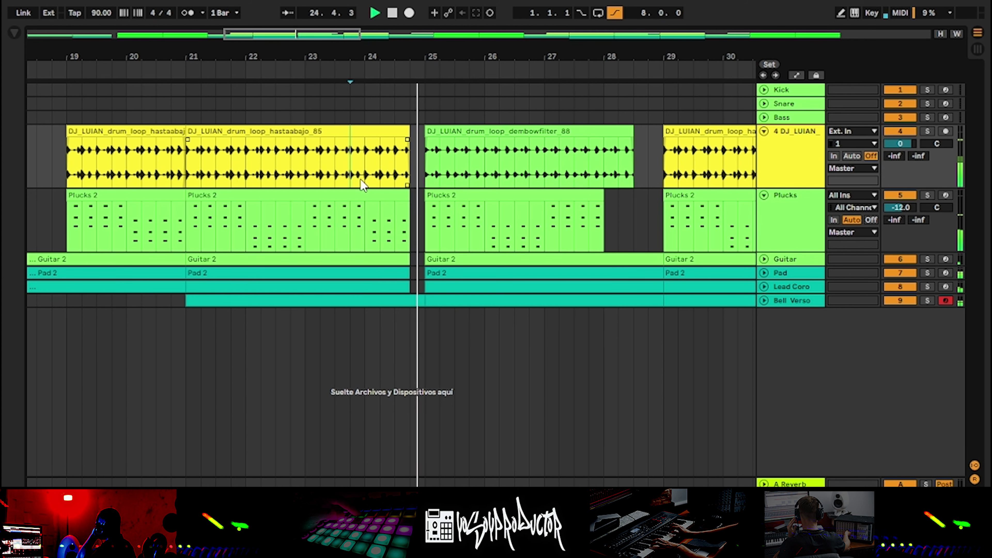
Step: Cut the last half beat before 24.4 from the hastaabajo drum loop and play back from bar 24
click(394, 172)
key(plus)
key(plus)
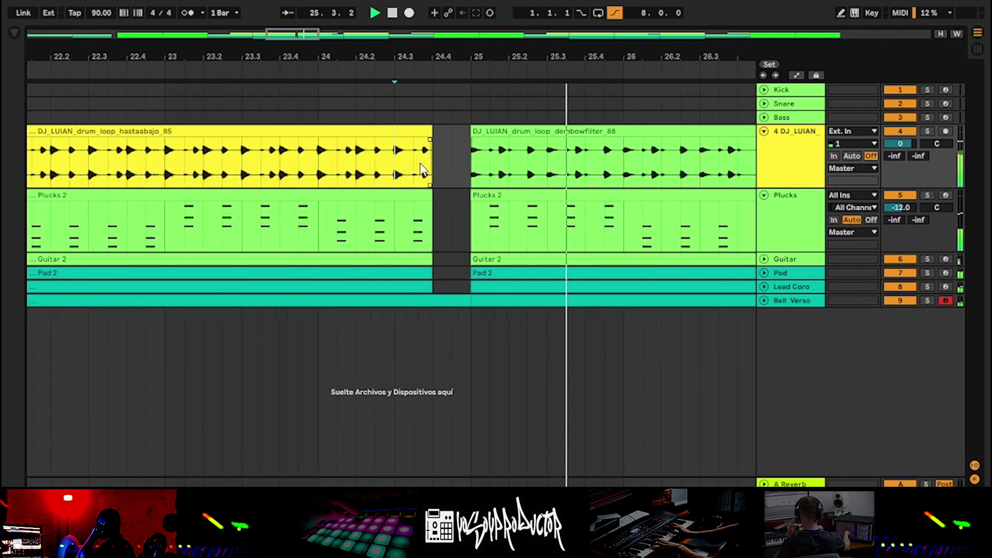
drag(422, 168, 429, 161)
key(Delete)
click(335, 173)
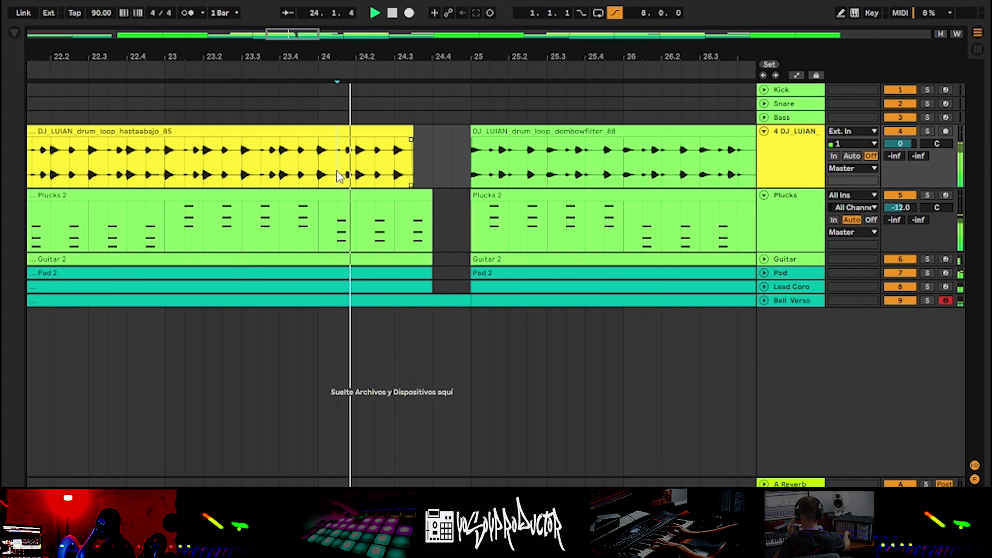
click(436, 206)
key(minus)
key(minus)
key(minus)
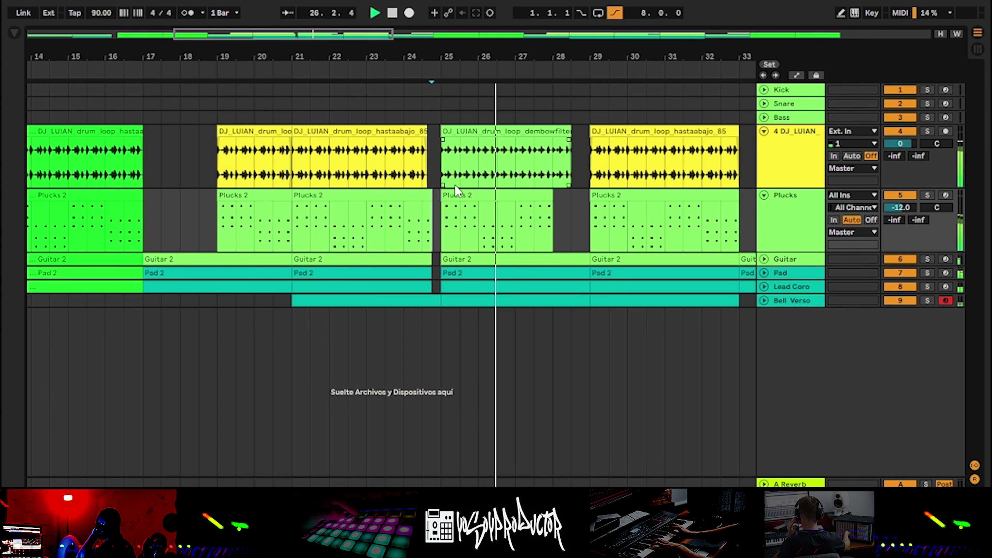
Step: Stop playback, collapse the DJ_LUIAN drum loop and Plucks tracks, and unfold the Bass track
click(486, 114)
key(minus)
key(minus)
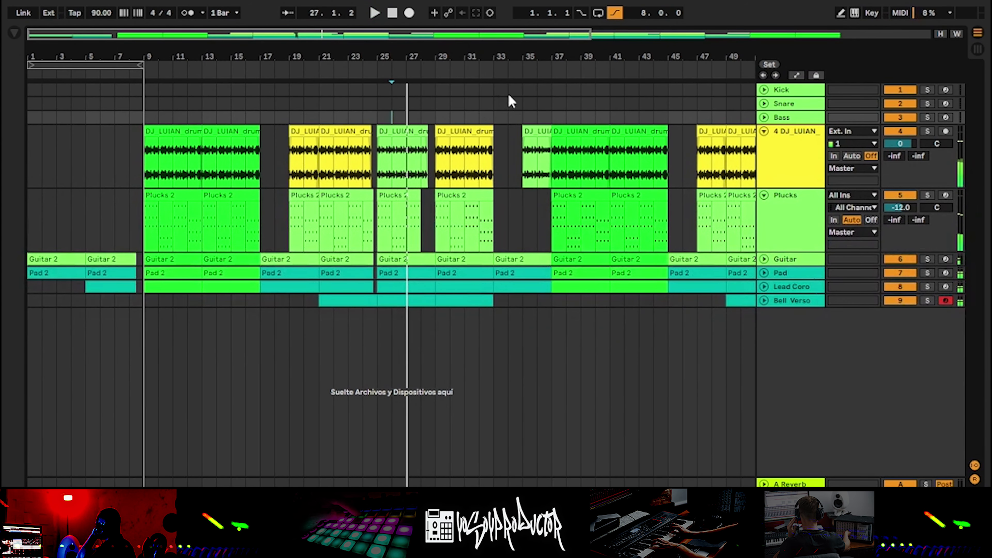
key(minus)
click(768, 174)
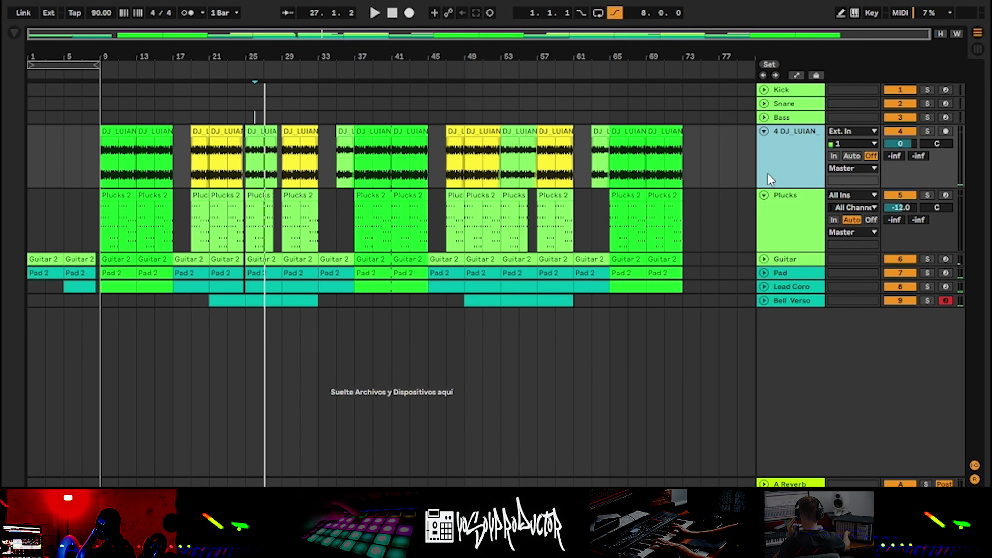
key(u)
click(768, 173)
key(u)
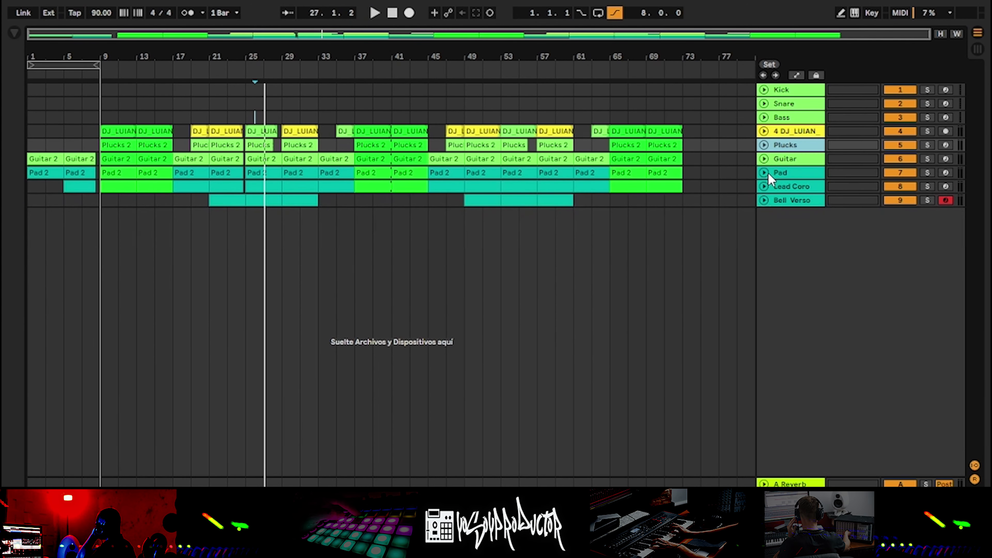
click(820, 122)
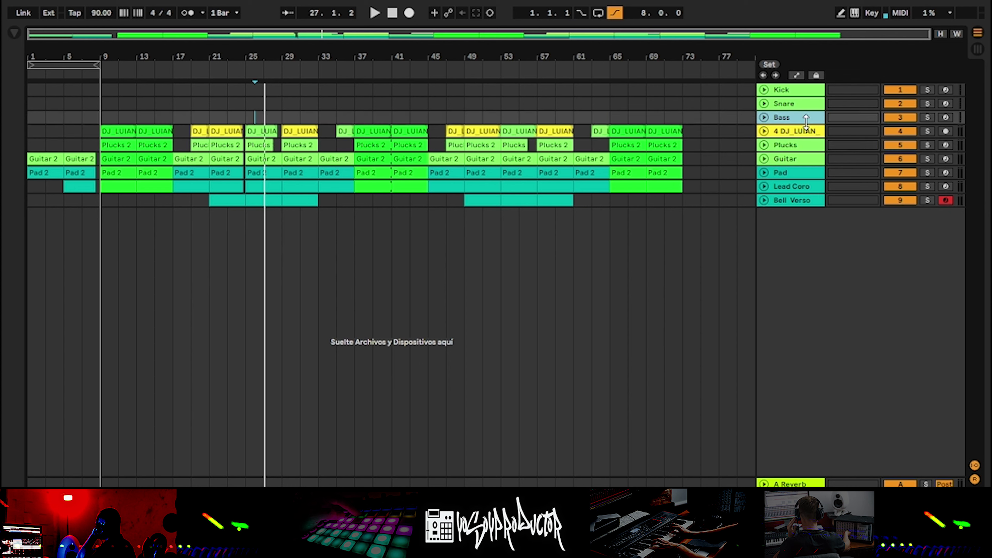
key(u)
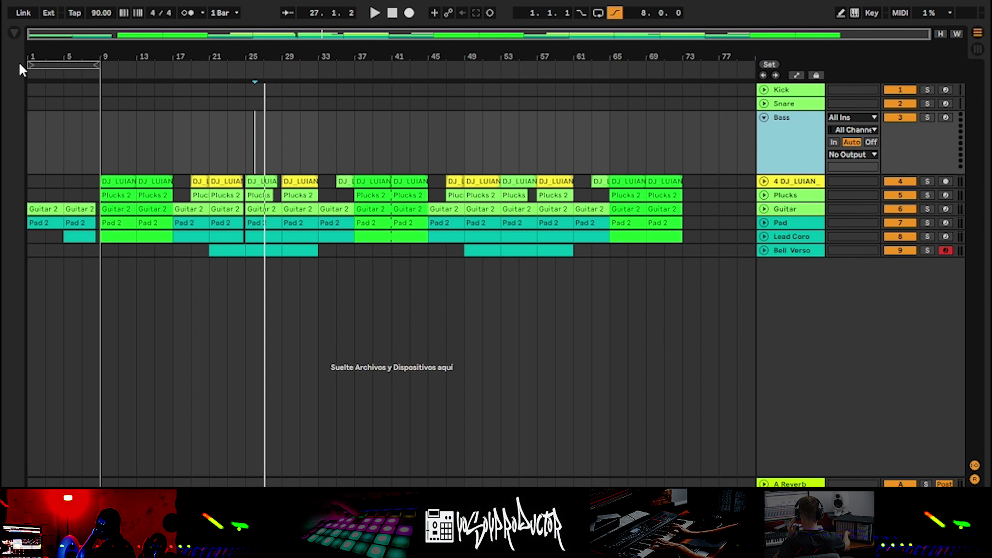
Step: Load the Bass-Dub Maker.adg rack onto the Bass track and set the track volume to -15.7 dB
key(ctrl+alt+b)
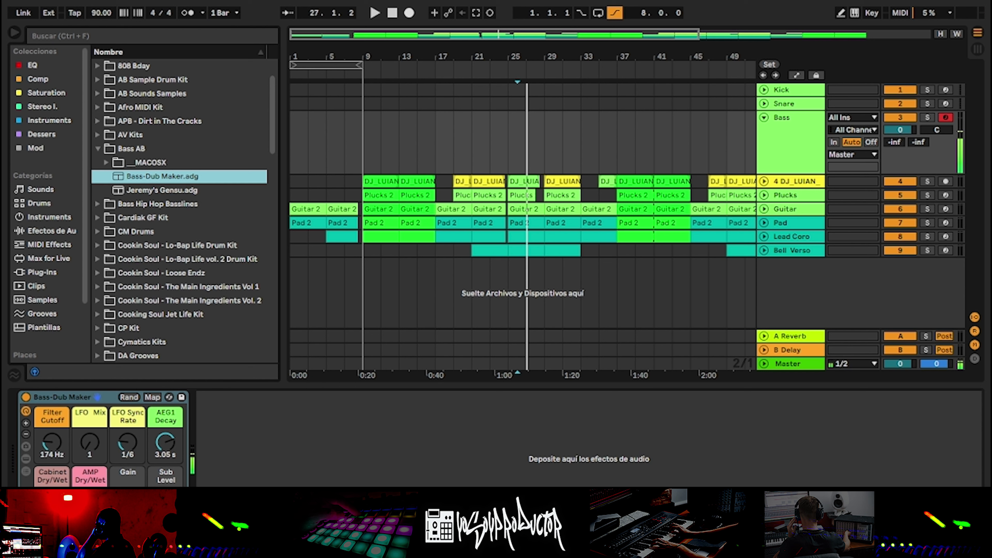
click(97, 398)
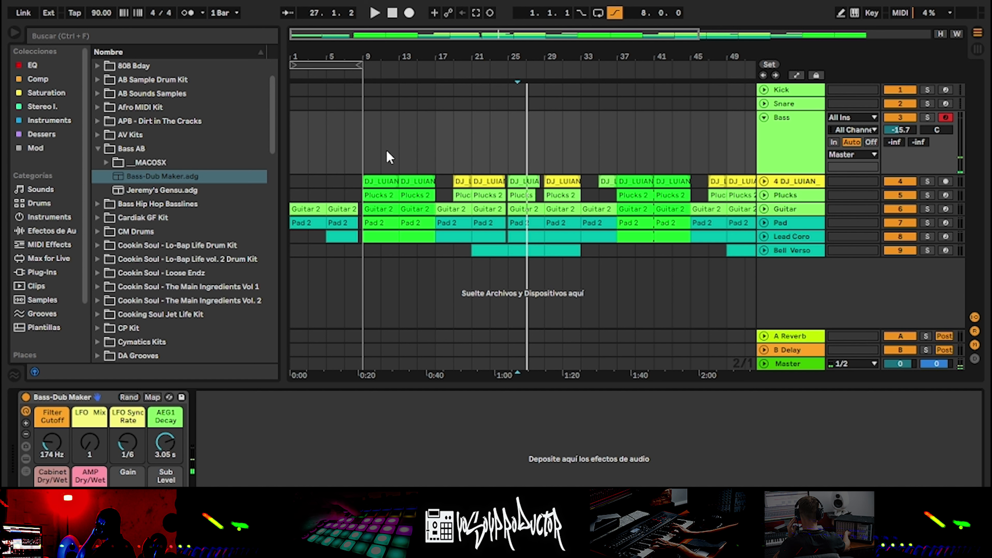
Step: Create an empty looped four-bar MIDI clip on the Bass track at bar 9 and set its scale to G Minor
click(365, 136)
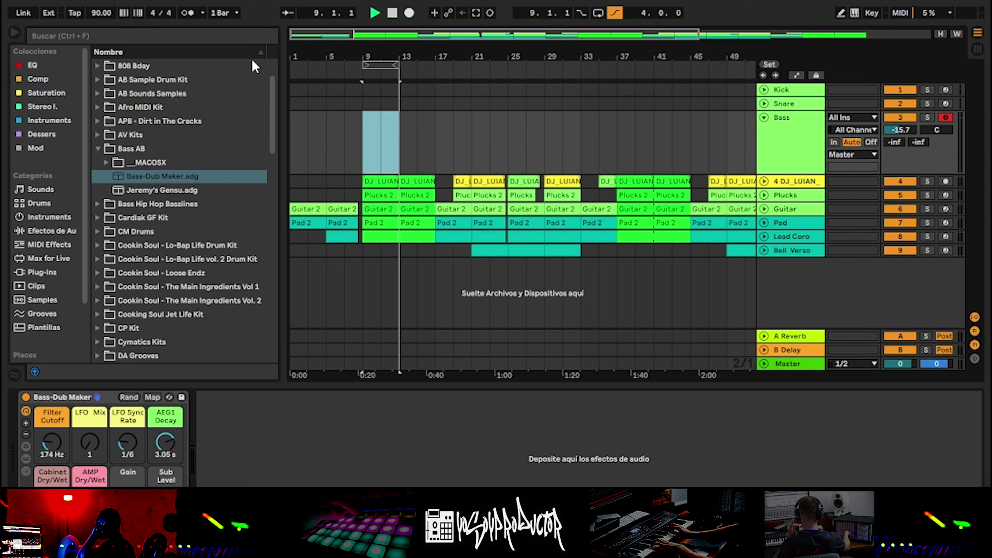
key(ctrl+shift+m)
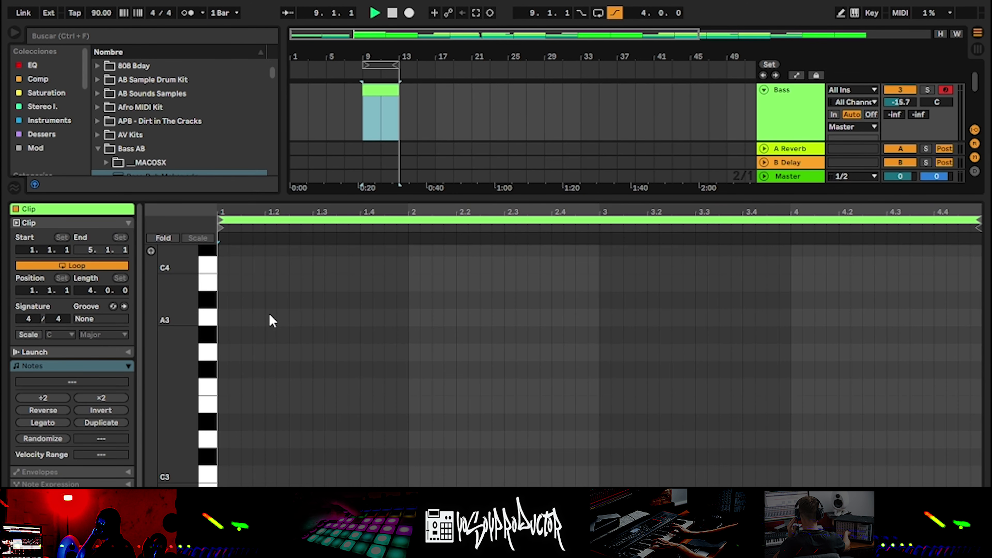
click(35, 336)
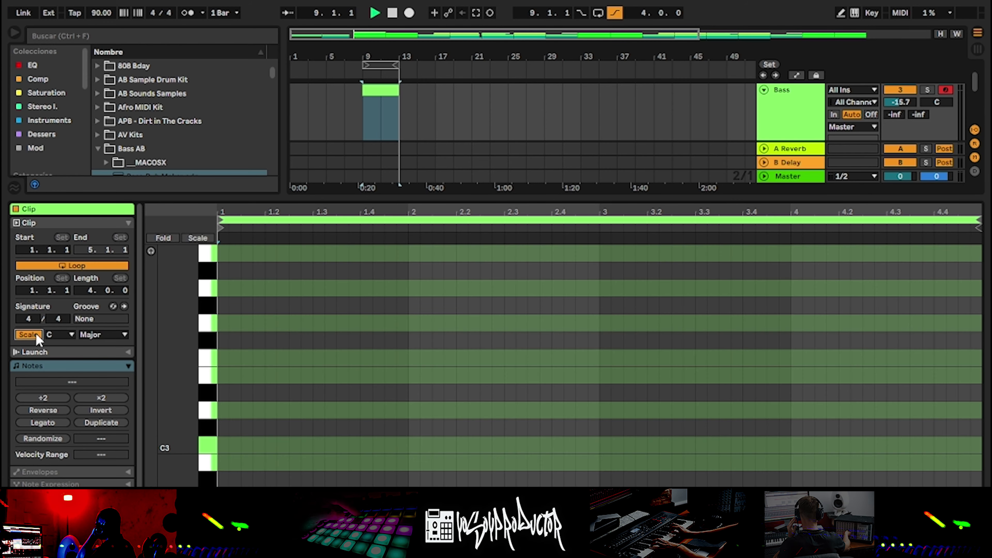
click(57, 336)
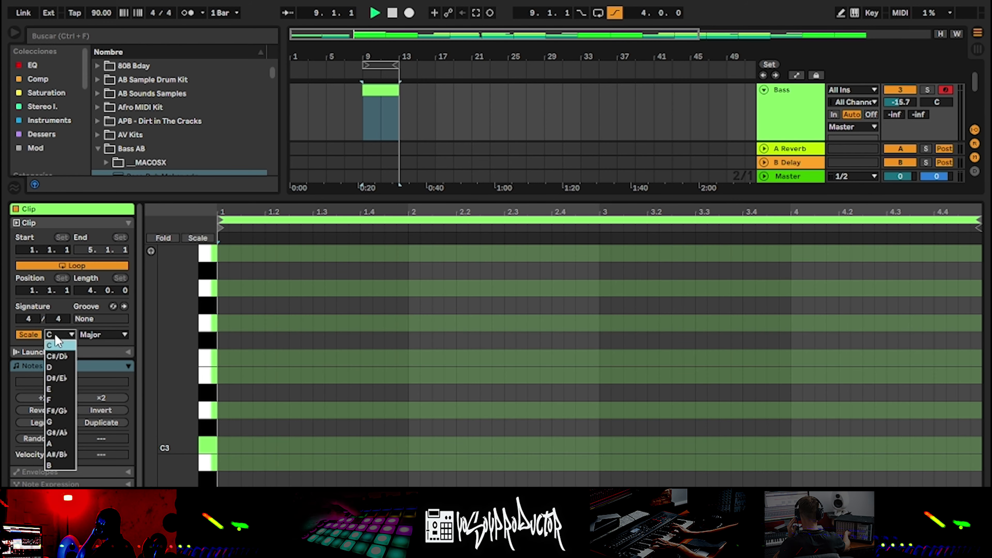
click(57, 422)
click(85, 335)
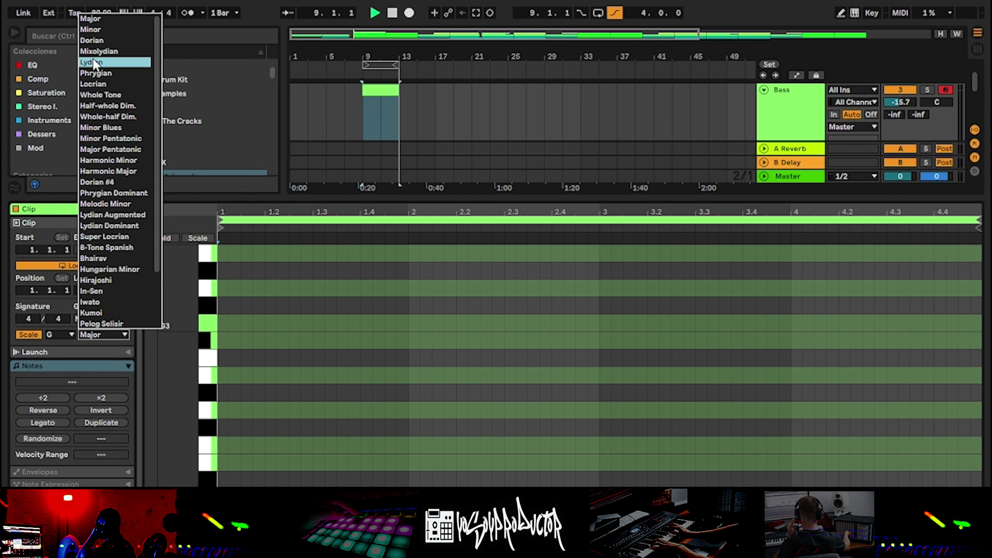
click(111, 29)
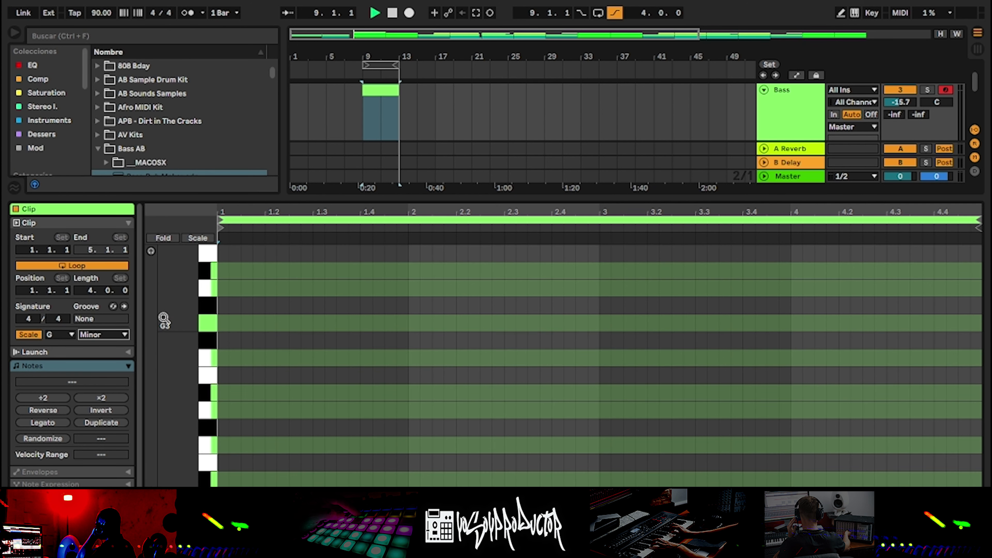
Step: Add a G2 note at the start of the bass clip and lengthen it to one beat
scroll(222, 382, down, 3)
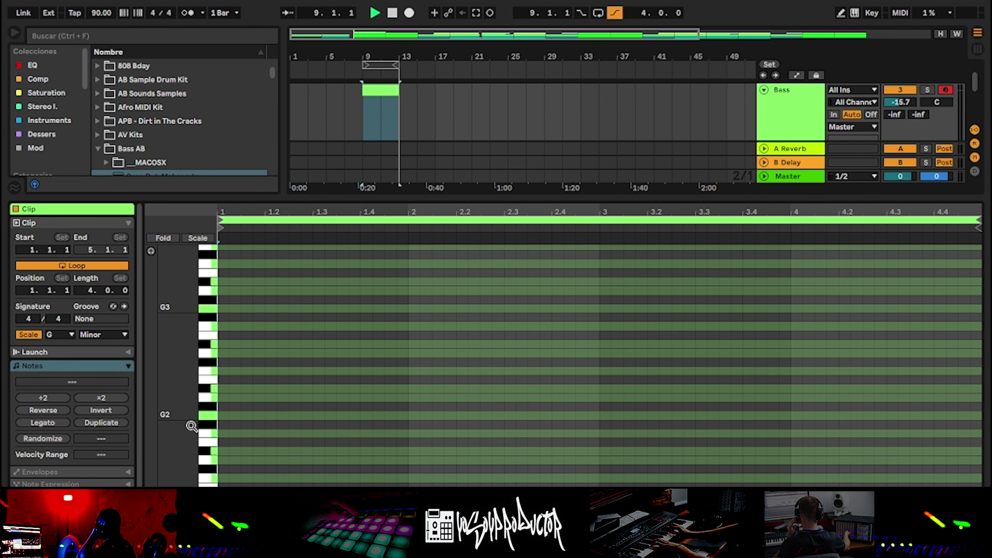
double_click(224, 415)
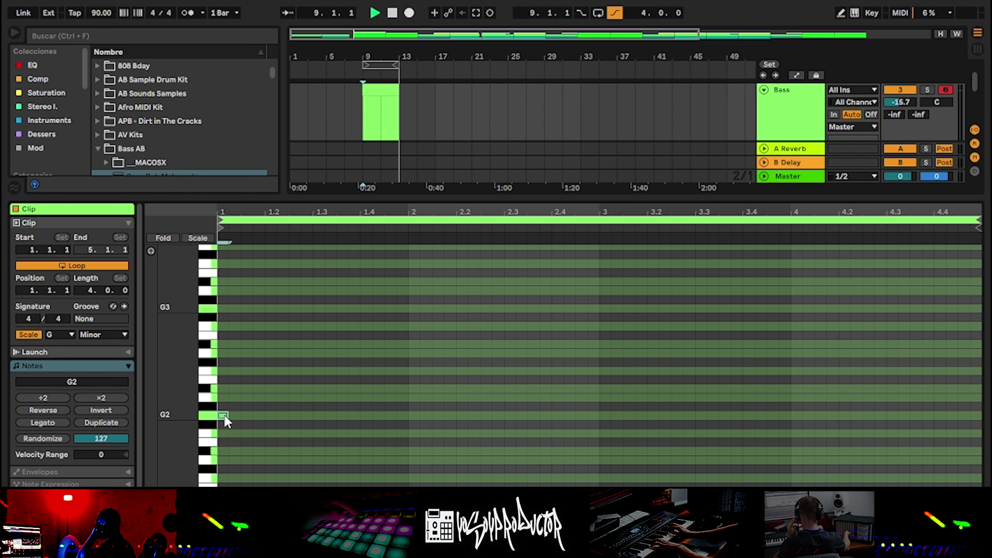
key(shift+Right)
key(shift+Right)
key(shift+Right)
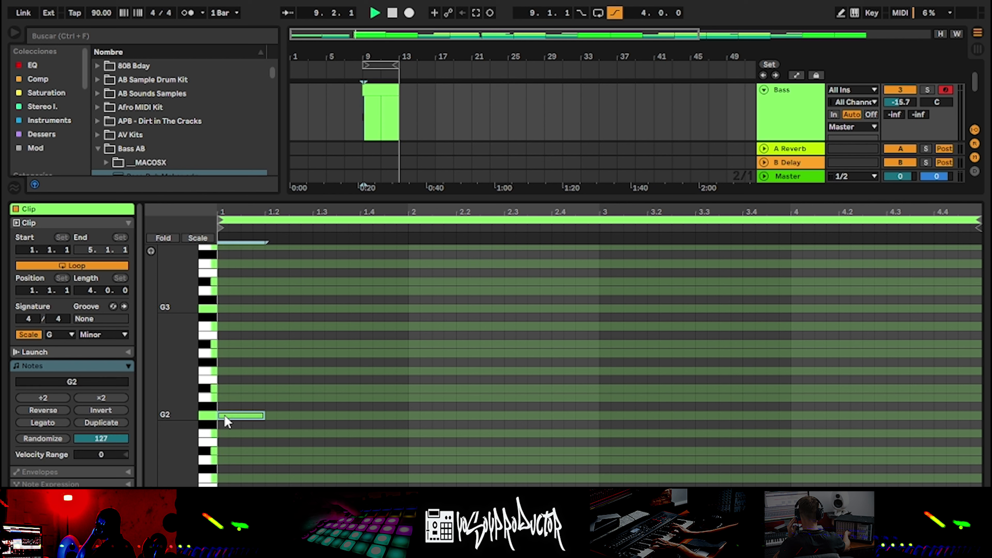
key(space)
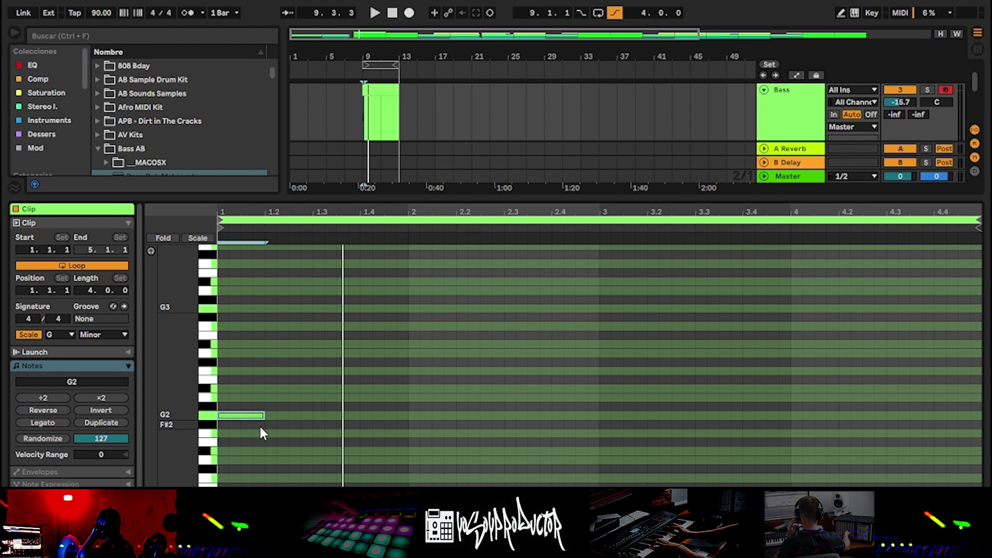
Step: Duplicate the G2 bass note onto beat 1.2 and play back the clip
key(space)
key(ctrl+d)
key(space)
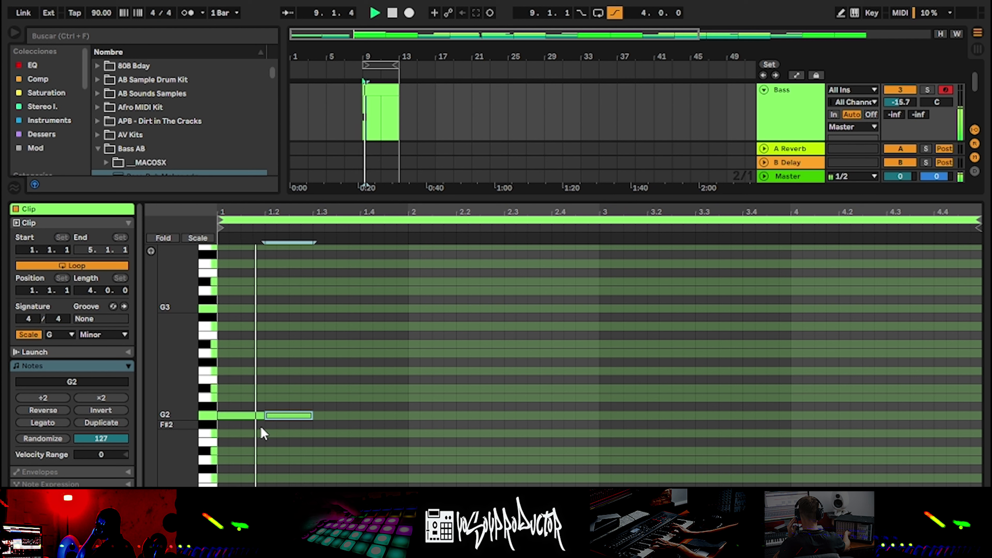
Step: Replace the G2 note on beat 1.2 with a one-beat G2 on beat 1.3, and add a half-beat F2 just before bar 2
key(Delete)
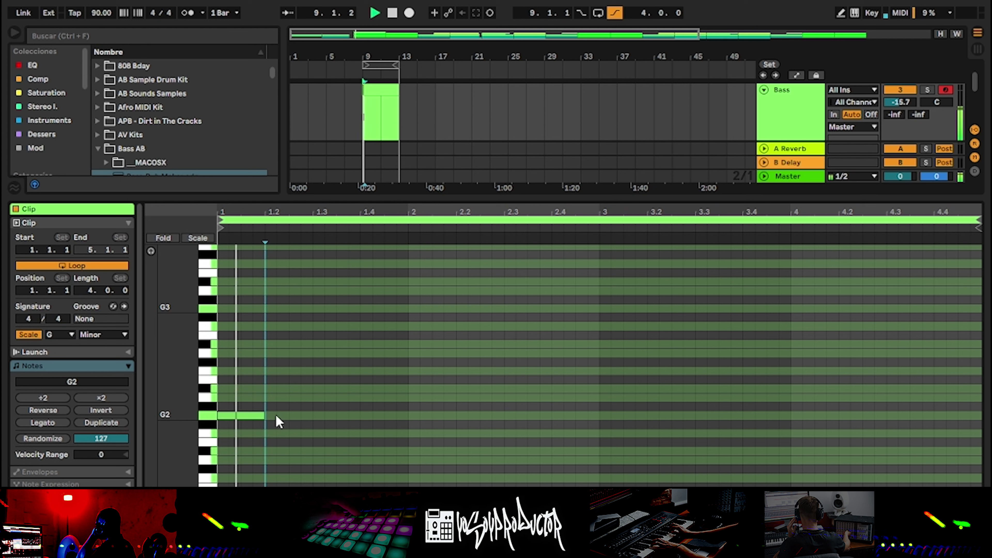
click(246, 417)
key(space)
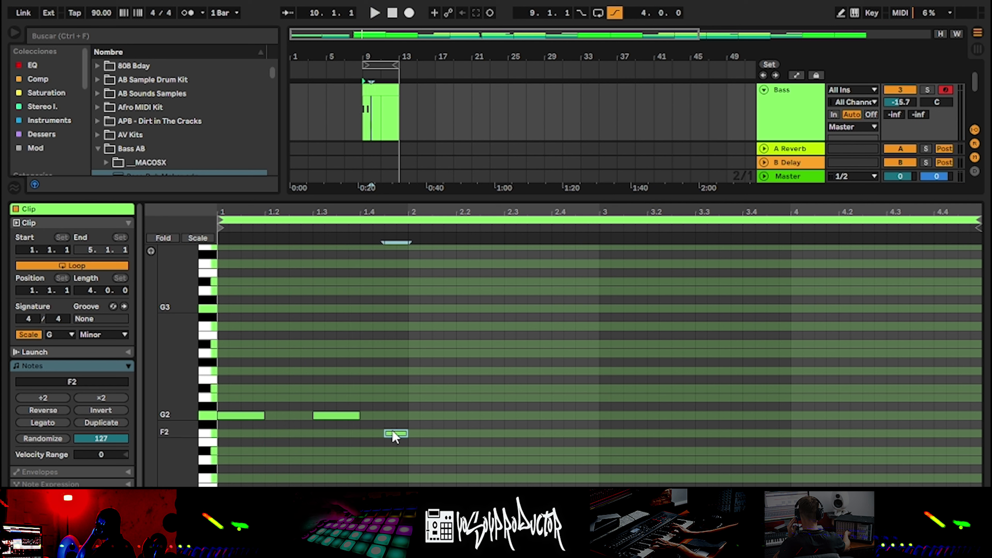
Step: Add C2 notes on beats 2 and 2.3 and just before bar 3, plus one-beat D2 notes on beats 3 and 3.3
key(space)
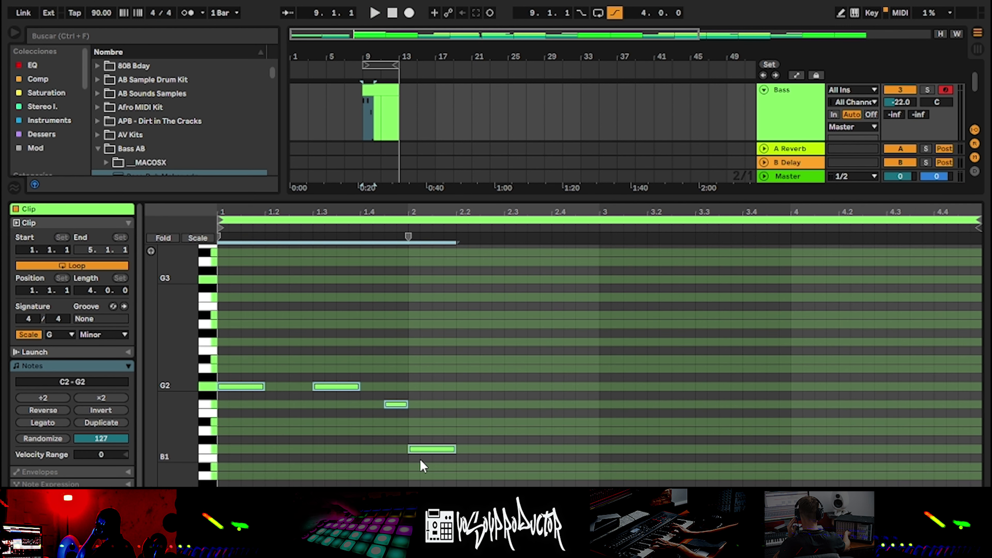
key(space)
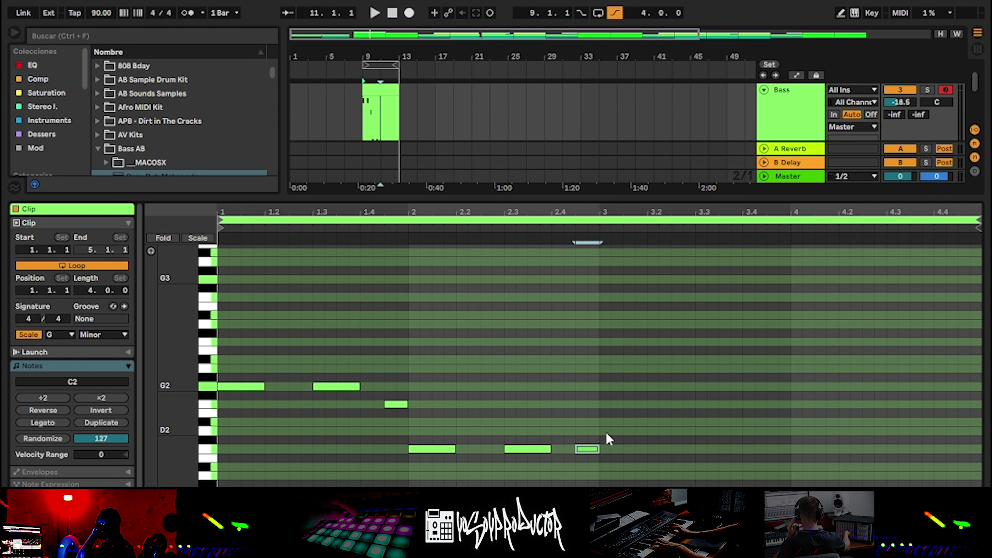
double_click(606, 431)
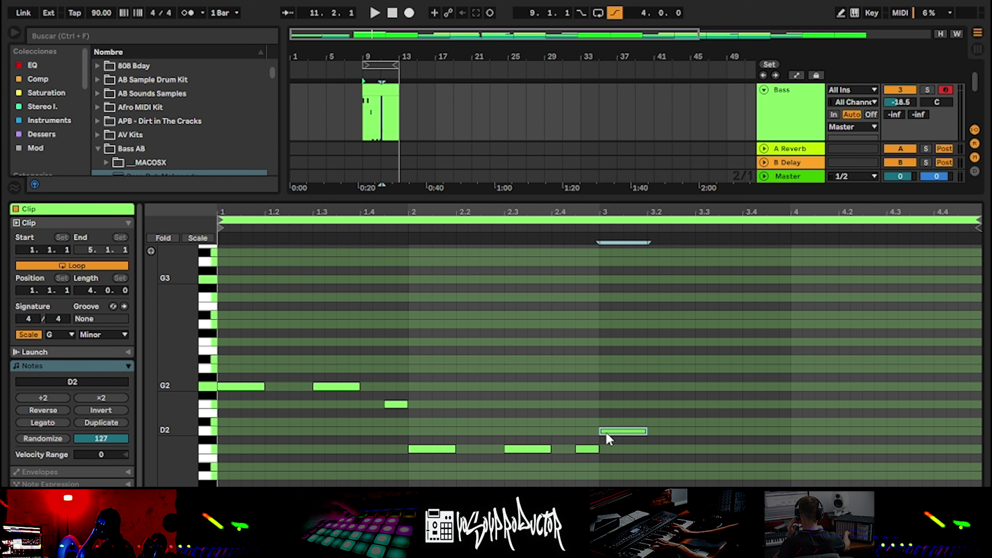
double_click(695, 432)
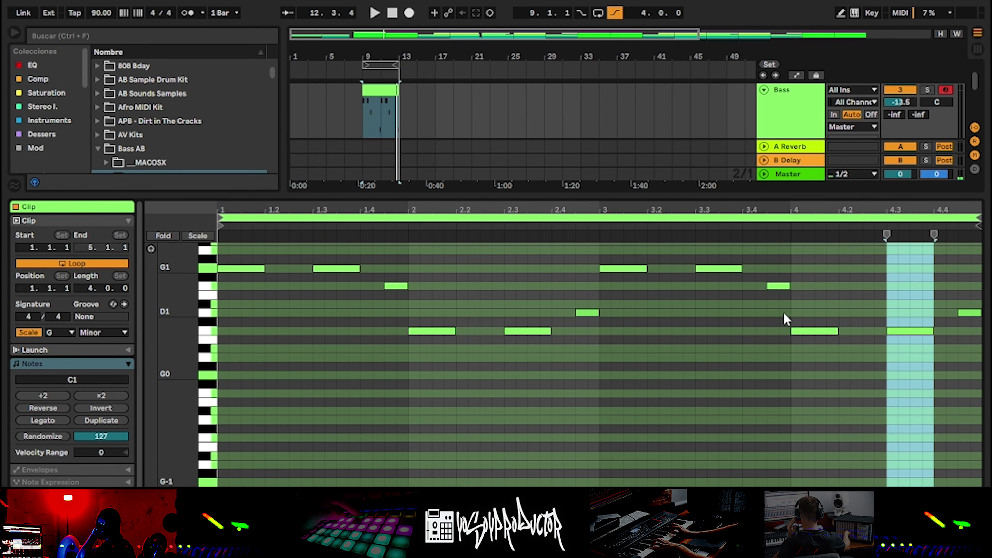
Step: Raise the two one-beat C1 notes in bar 4 to D1 and play back the clip from bar 3
drag(785, 317, 909, 348)
key(Up)
key(Up)
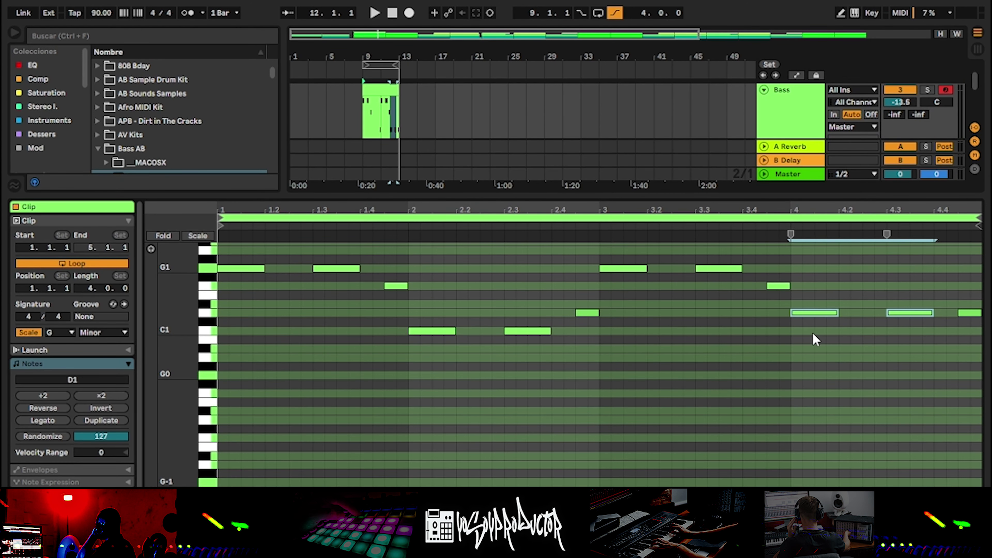
key(space)
scroll(654, 261, up, 2)
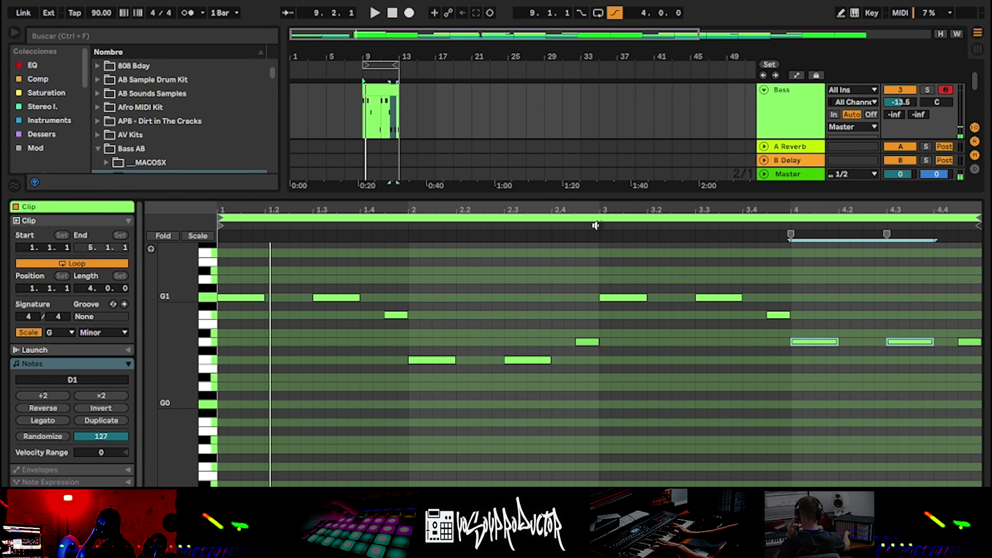
click(602, 234)
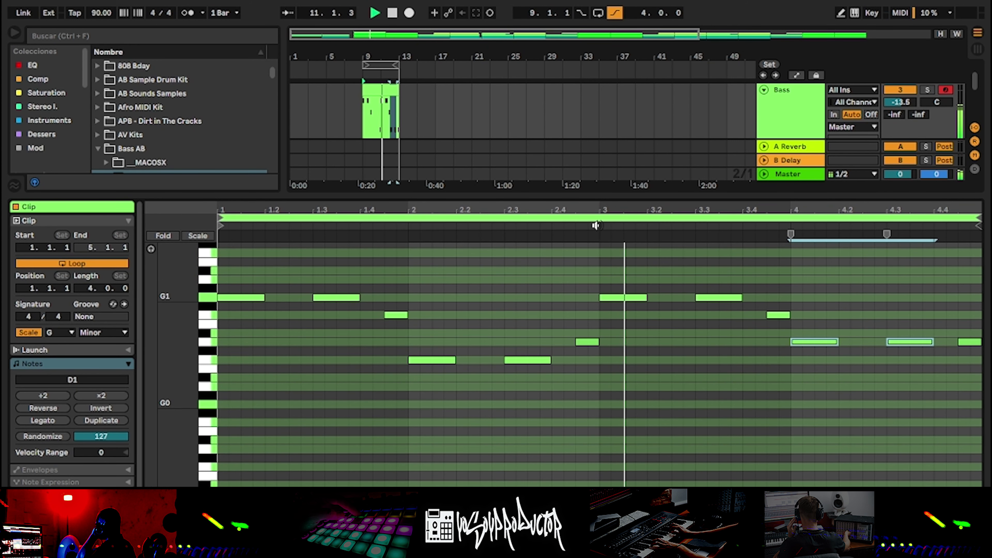
Step: Audition A1, G1 and Eb1 as the pitch of the bass clip's last note and return it to D1
click(972, 343)
key(Up)
key(Up)
key(Up)
key(Up)
key(Up)
key(Up)
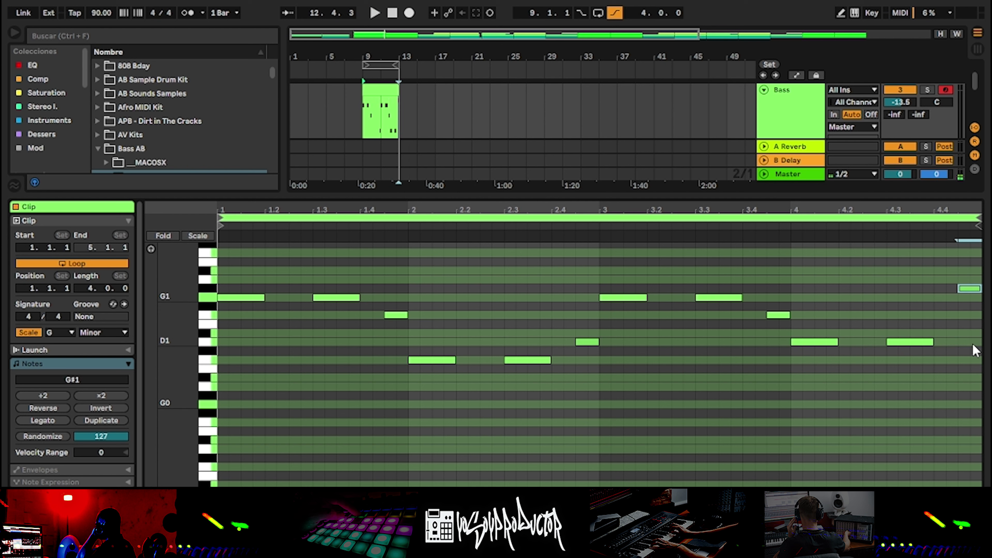
key(Up)
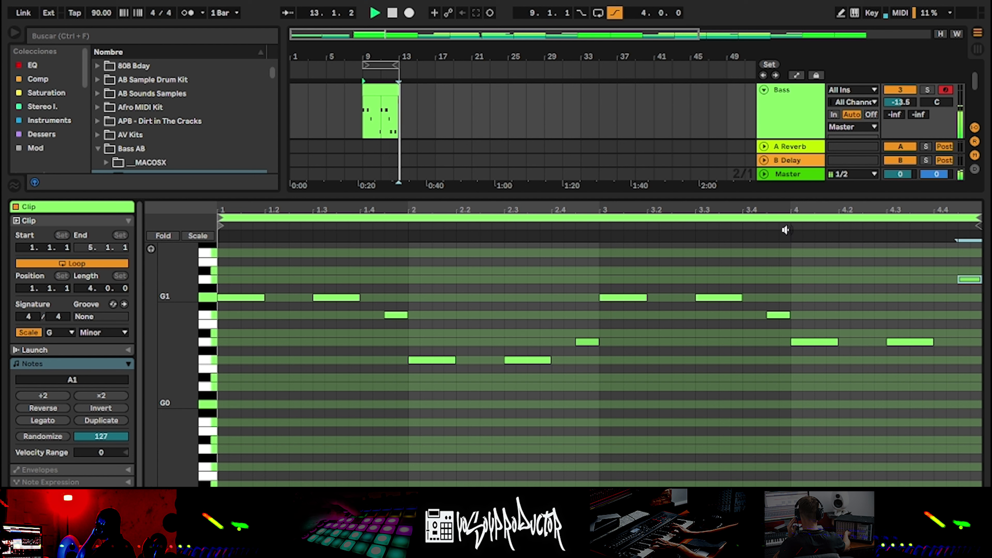
key(Down)
key(Down)
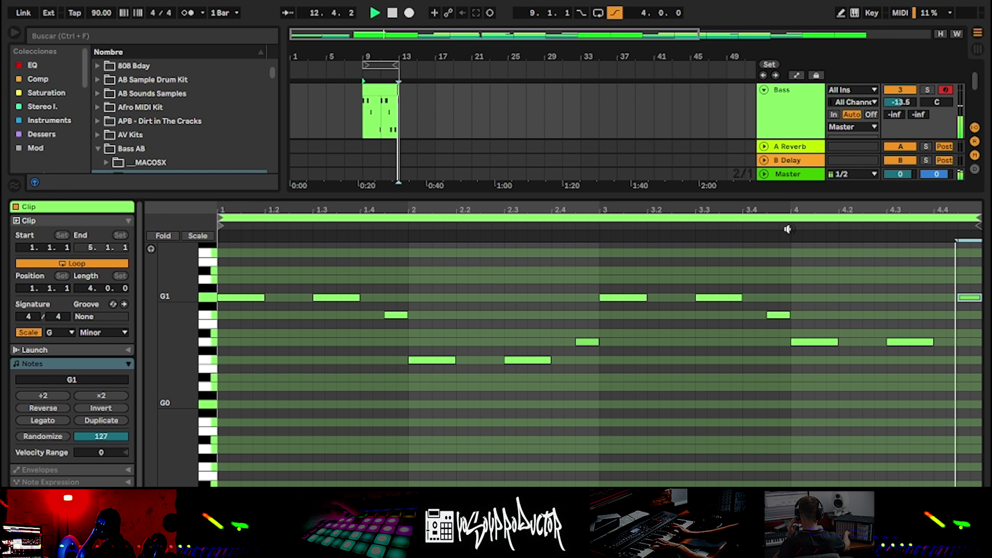
key(Down)
key(Down)
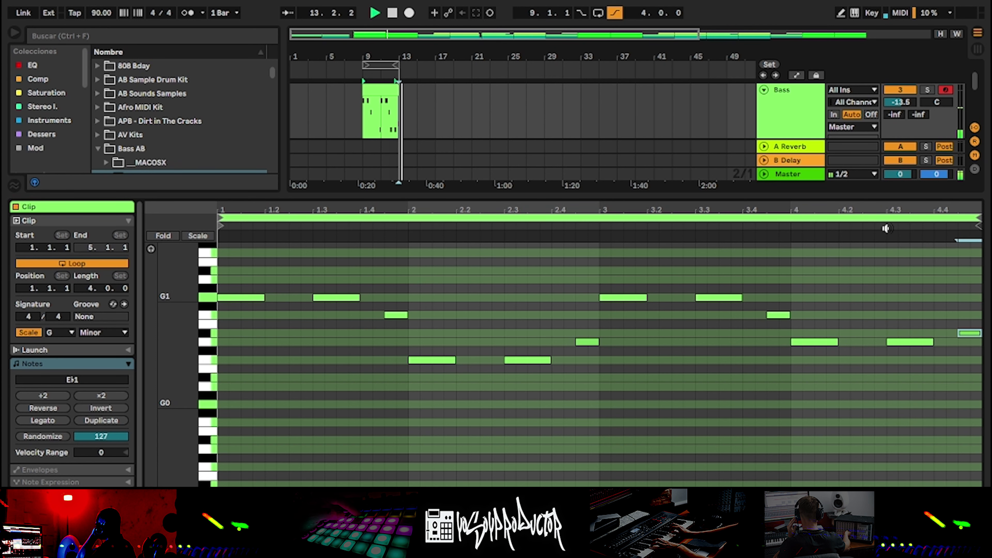
key(Up)
key(Down)
key(Down)
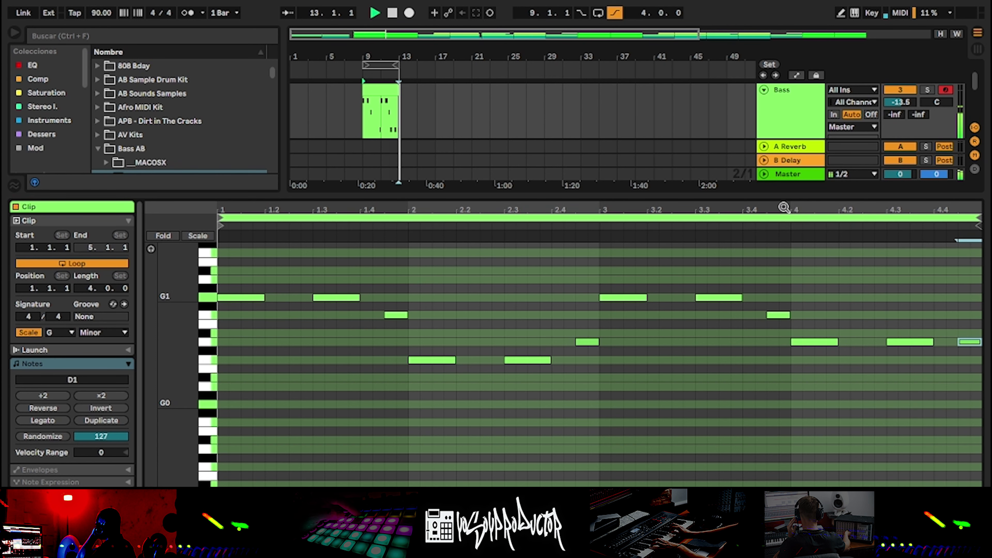
Step: Duplicate the four-bar bass clip to bar 13 on the Bass track and play back the arrangement
double_click(725, 196)
key(space)
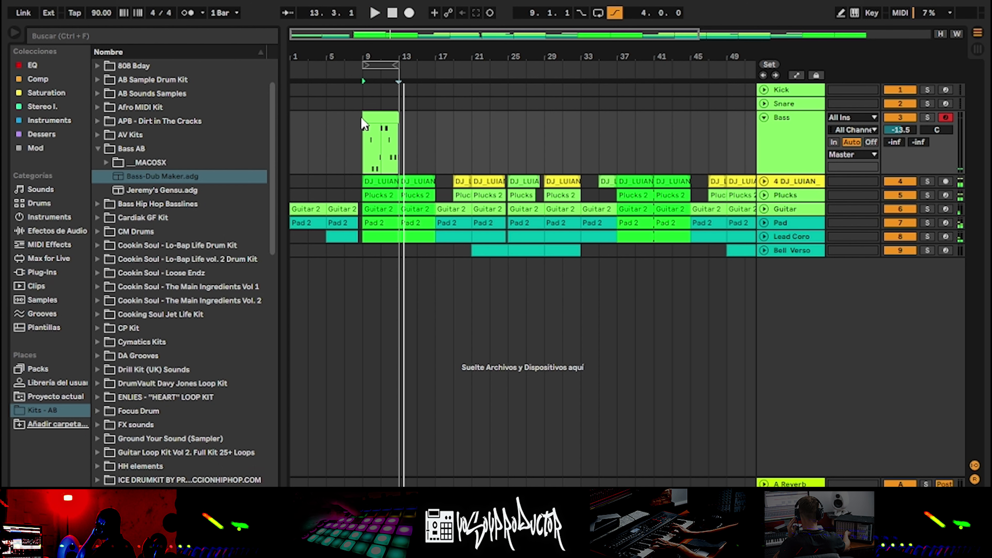
click(365, 124)
key(ctrl+d)
click(369, 138)
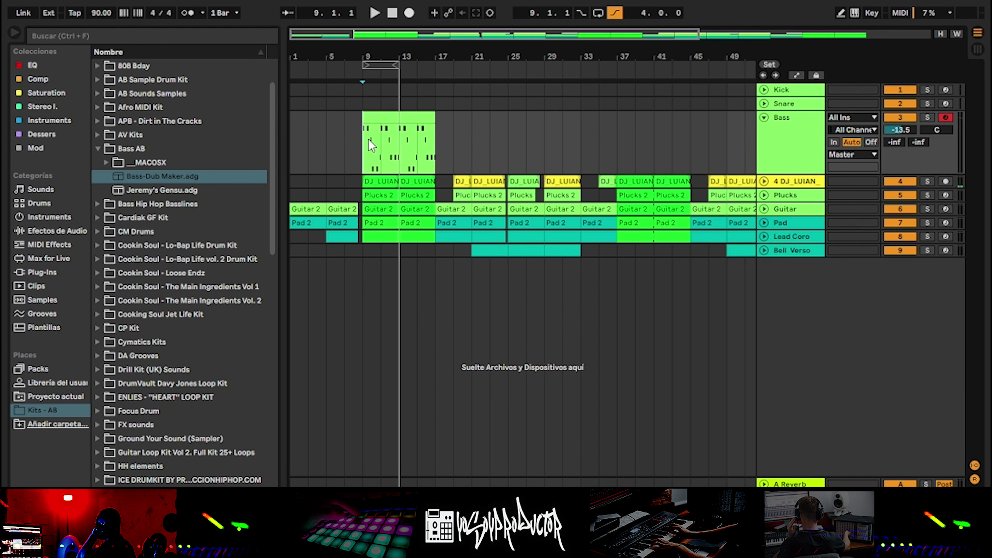
key(space)
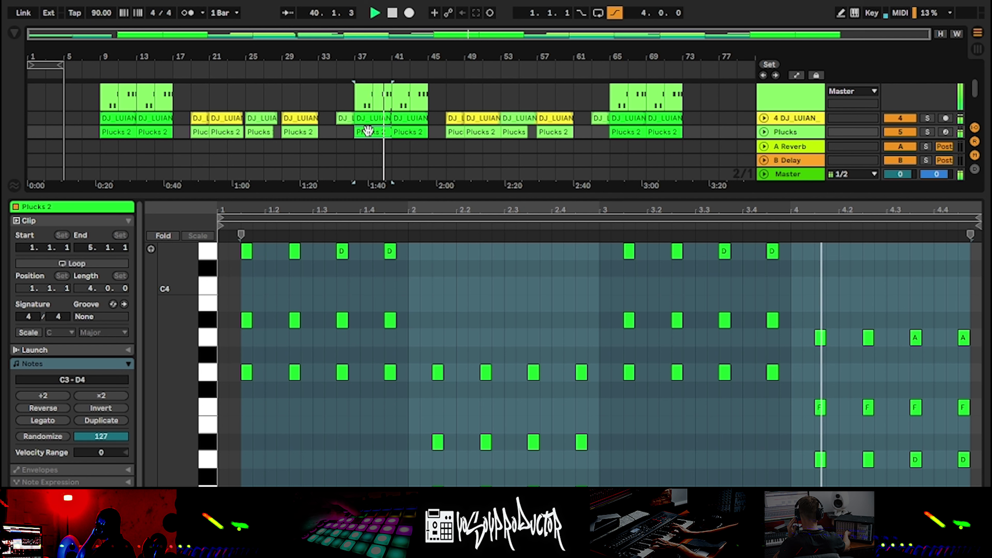
Step: Paste the Plucks 2 clip over the first chorus at bars 9 and 13 and the third chorus at bars 65 and 69
click(116, 129)
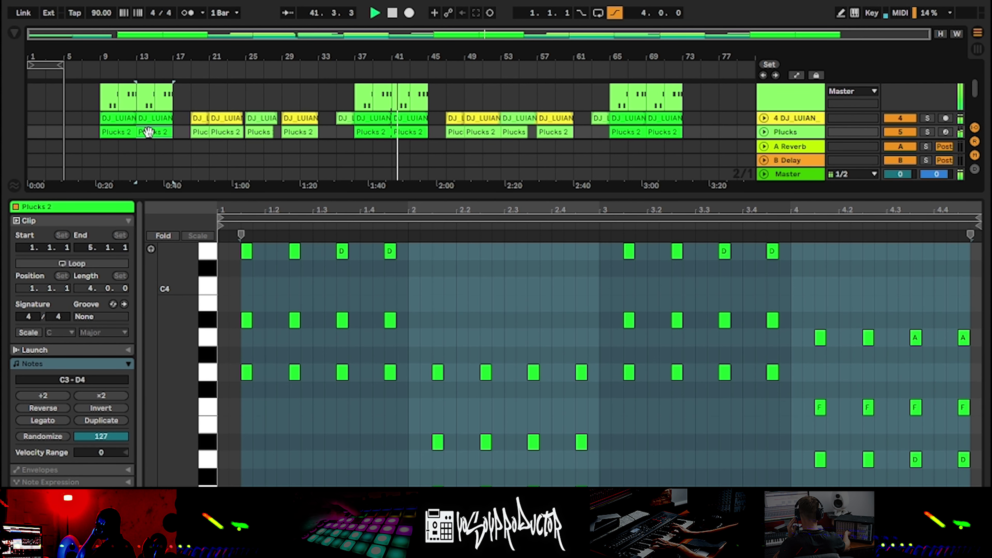
click(632, 129)
key(ctrl+v)
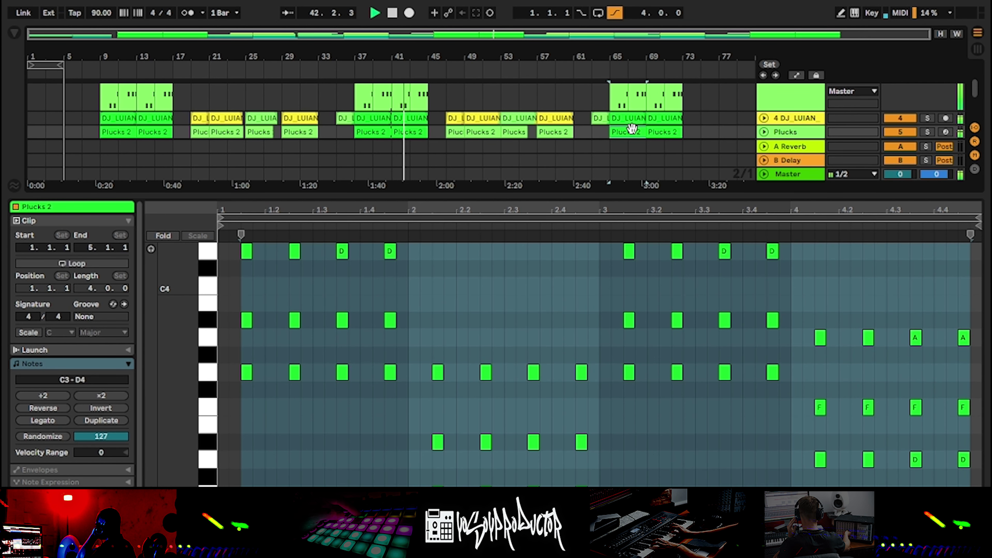
key(ctrl+d)
key(ctrl+s)
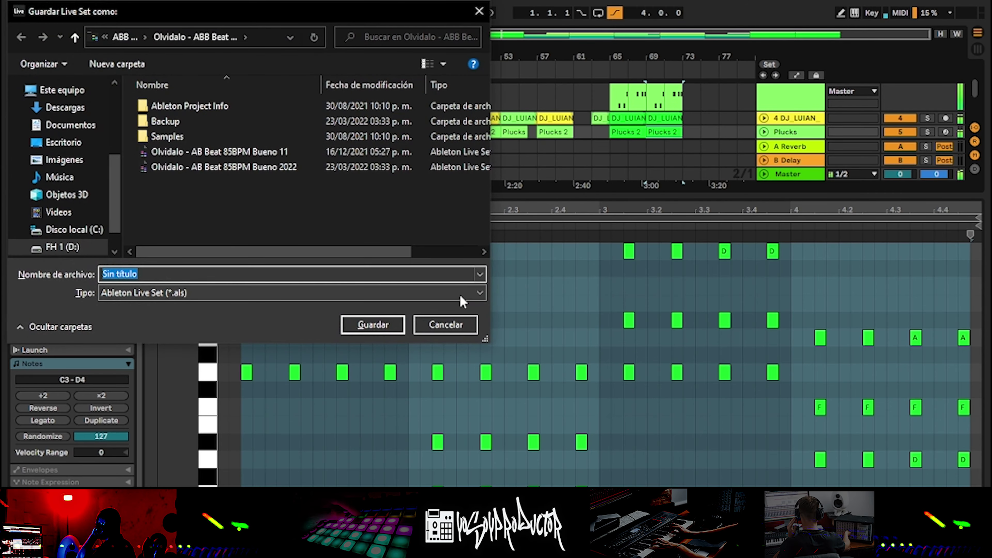
click(447, 326)
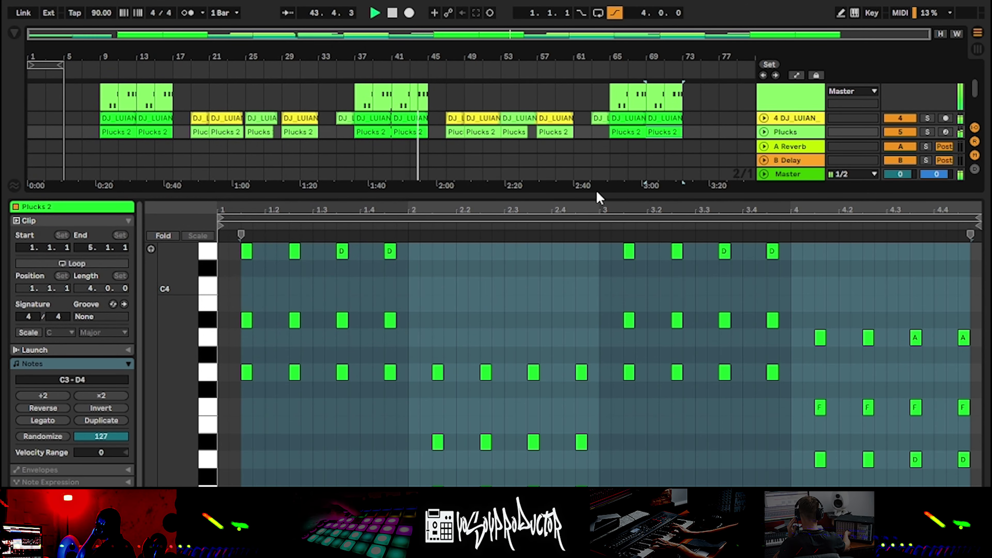
Step: Copy the four-bar bass clip to bar 21 and duplicate it to bars 25 and 29
drag(590, 191, 562, 381)
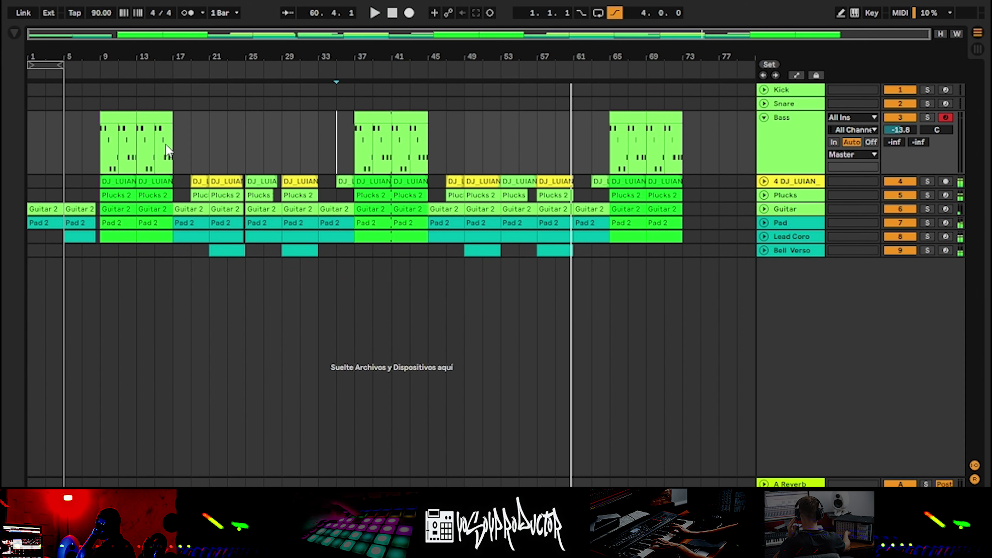
drag(127, 120, 206, 126)
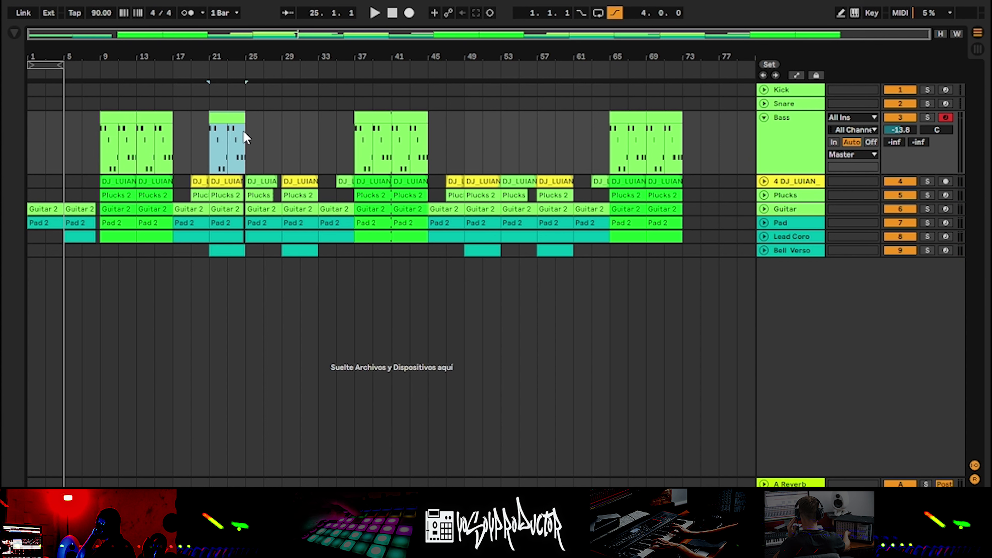
key(ctrl+d)
key(ctrl+d)
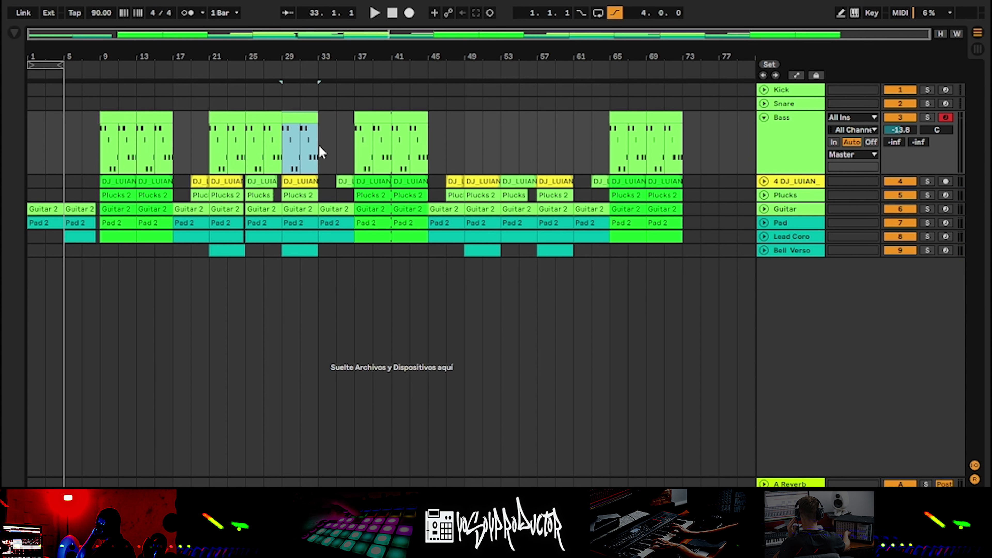
Step: Duplicate the bass clip to bar 33 and delete its first two bars, keeping only bars 35 and 36
key(ctrl+d)
drag(320, 145, 339, 145)
key(Delete)
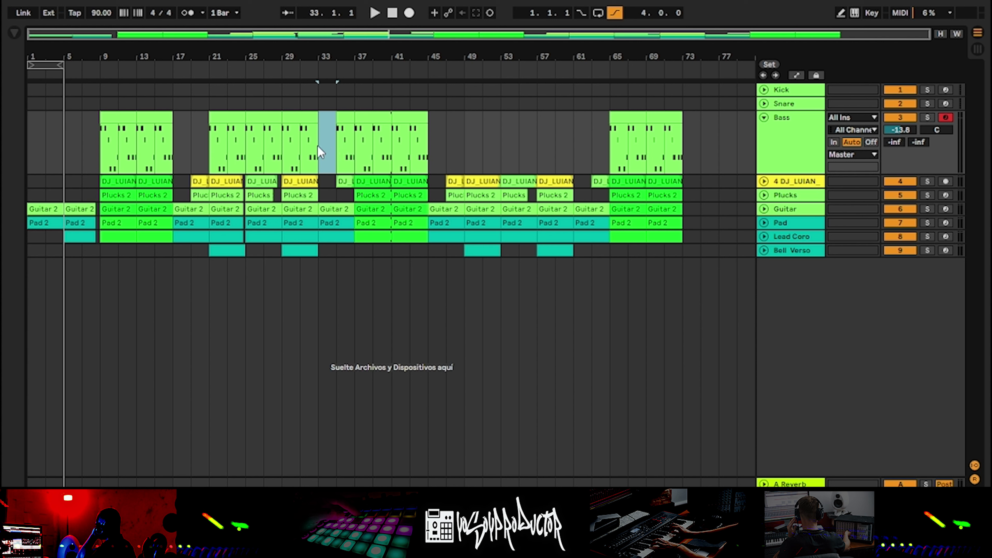
Step: Copy the bass clips spanning bars 21 to 33 and paste them at bar 49 on the Bass track
drag(217, 149, 312, 150)
key(ctrl+c)
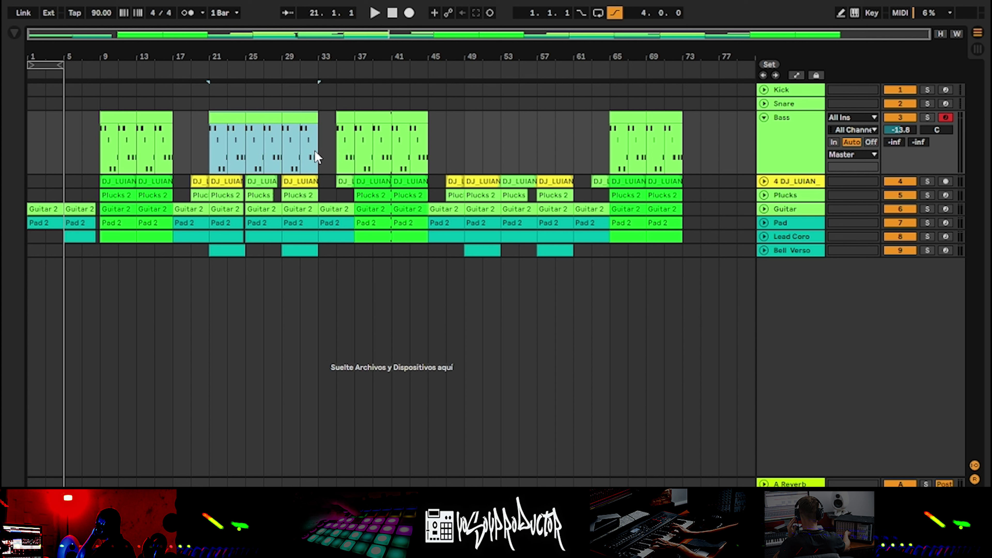
click(468, 144)
key(ctrl+v)
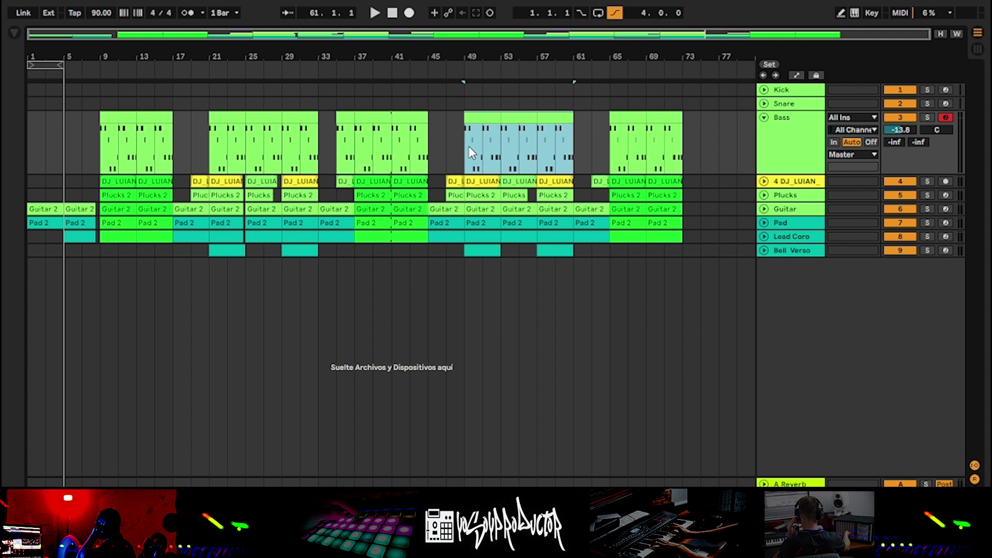
click(470, 146)
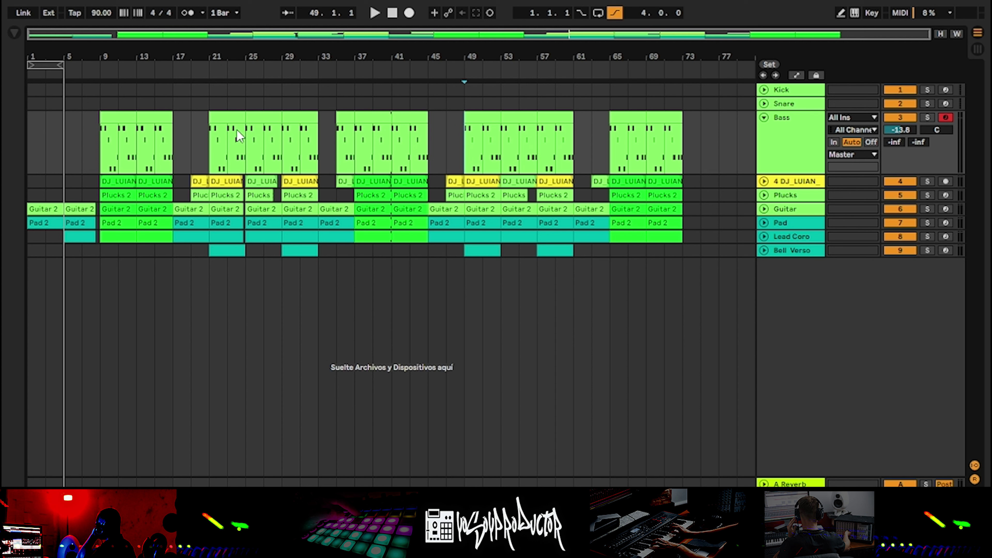